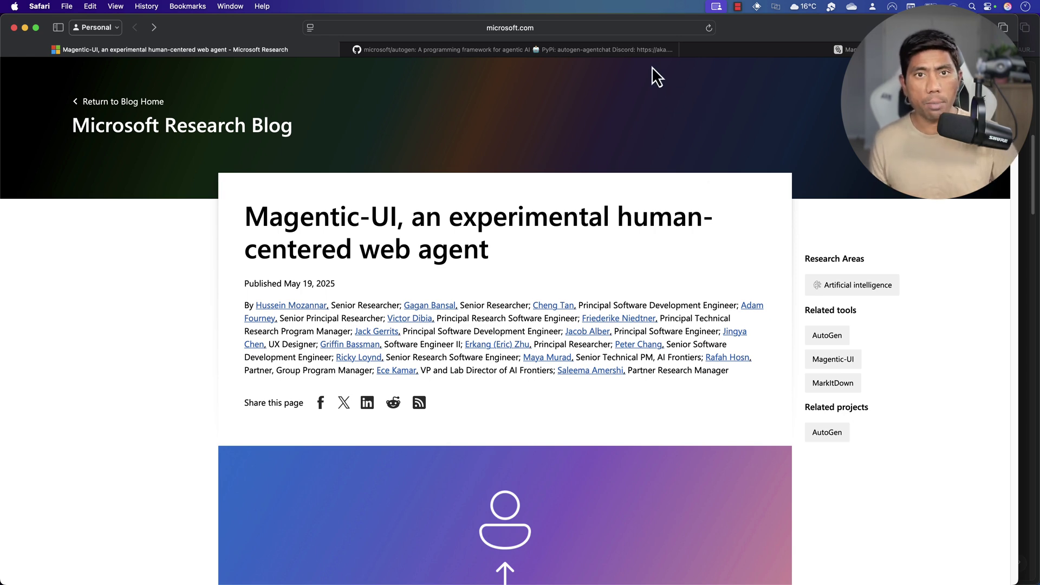
Switch to Manus and submit the task "Can you book a reservation for me in the famous restaurant in Auckland NZ with Mexican cuisine"
{"action": "left_click", "coordinate": [734, 52]}
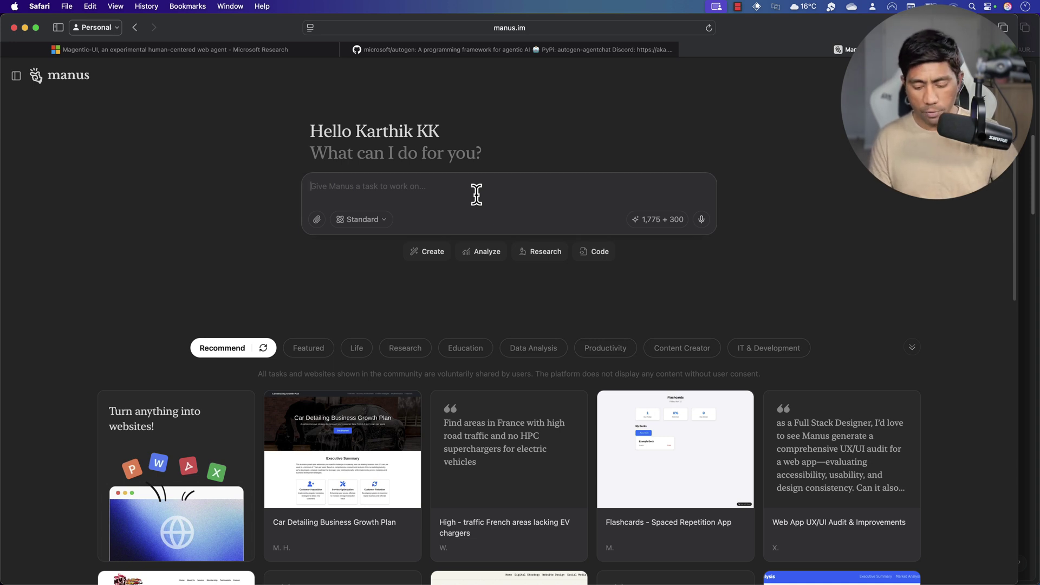
{"action": "type", "text": "Can you book a"}
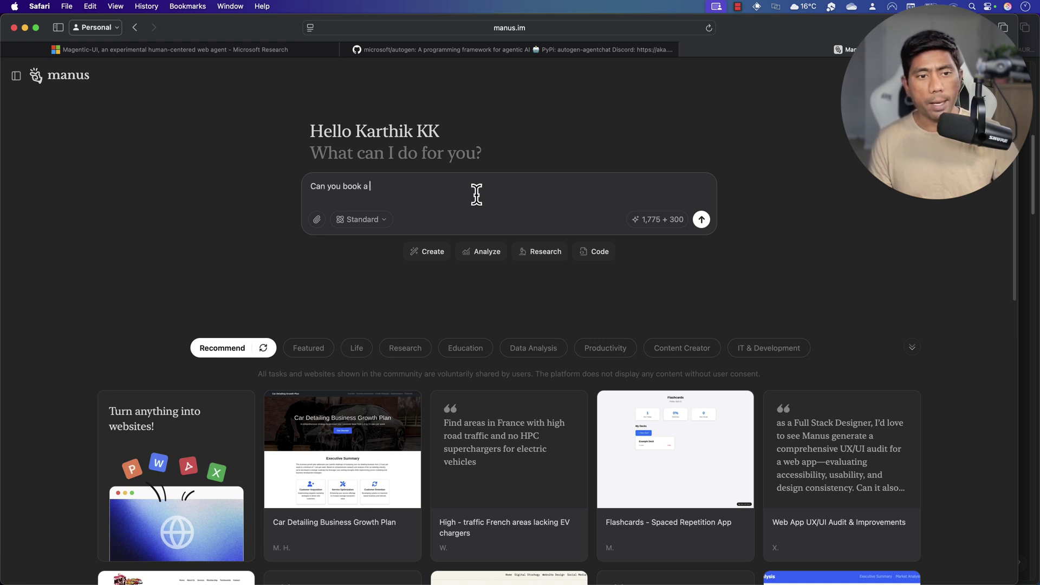
{"action": "type", "text": " reservation for me in the"}
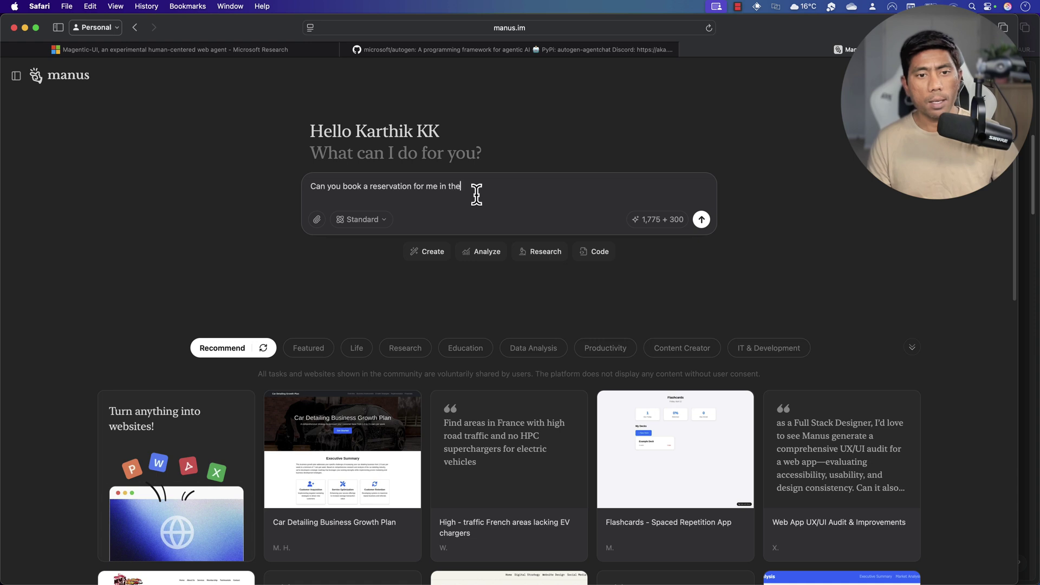
{"action": "type", "text": " famous rest"}
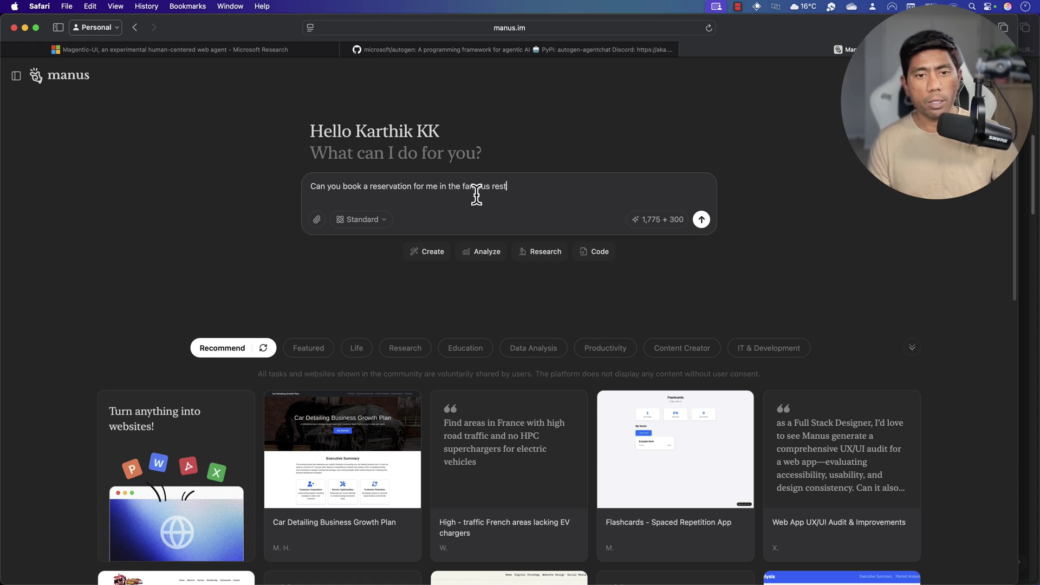
{"action": "type", "text": "aurant in Auc"}
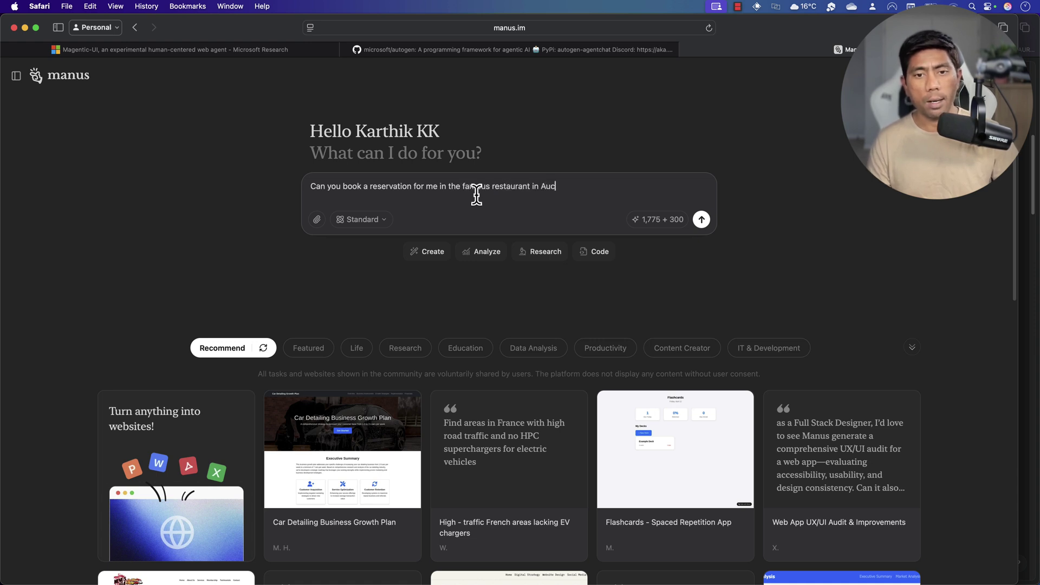
{"action": "type", "text": "kland "}
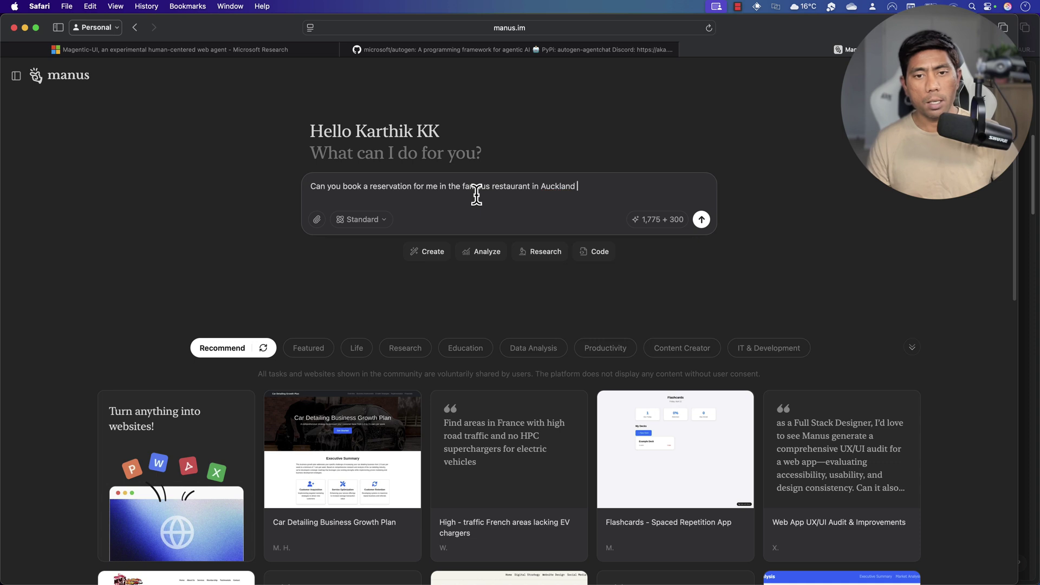
{"action": "type", "text": "NZ with mexican"}
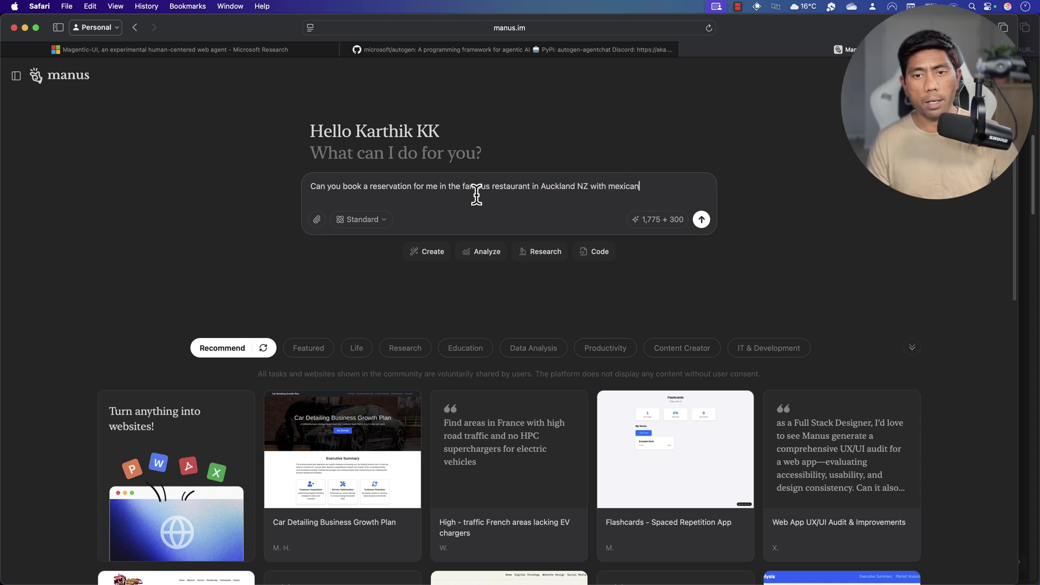
{"action": "type", "text": " cuisine"}
{"action": "key", "text": "Return"}
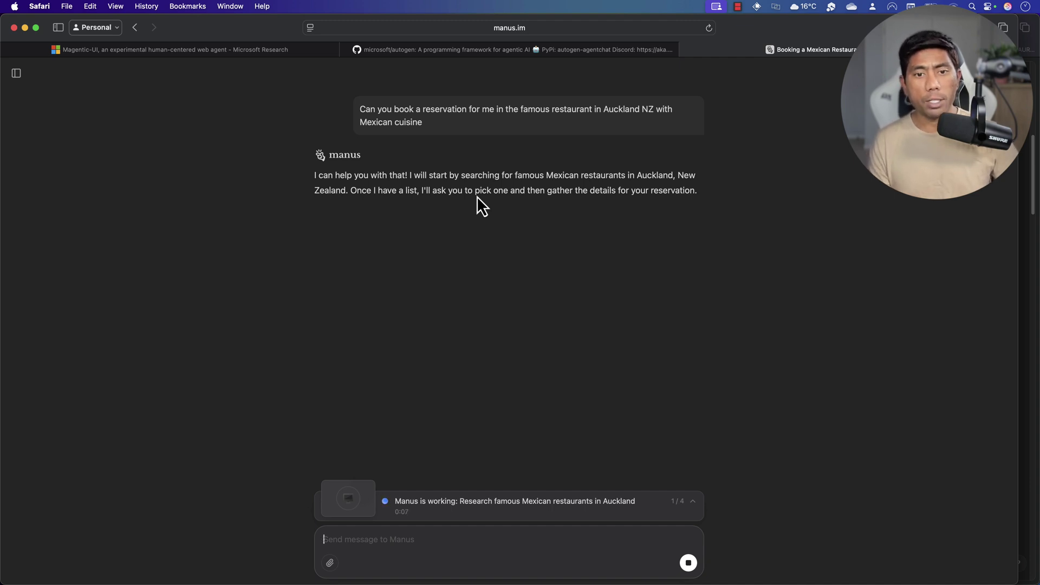
Open the Manus's Computer view for the booking task and expand its task progress list
{"action": "left_click", "coordinate": [465, 517]}
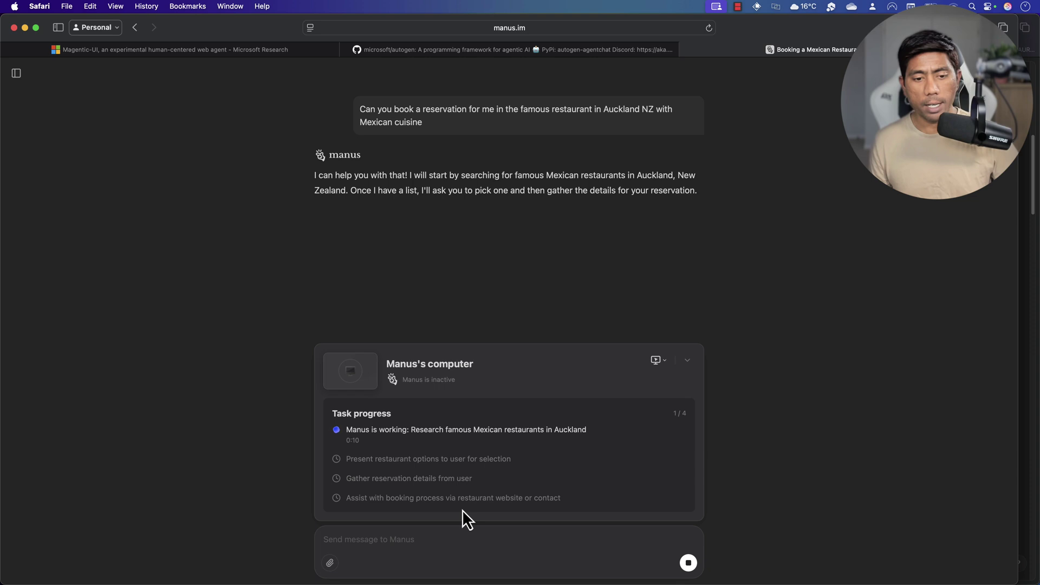
{"action": "left_click", "coordinate": [660, 362]}
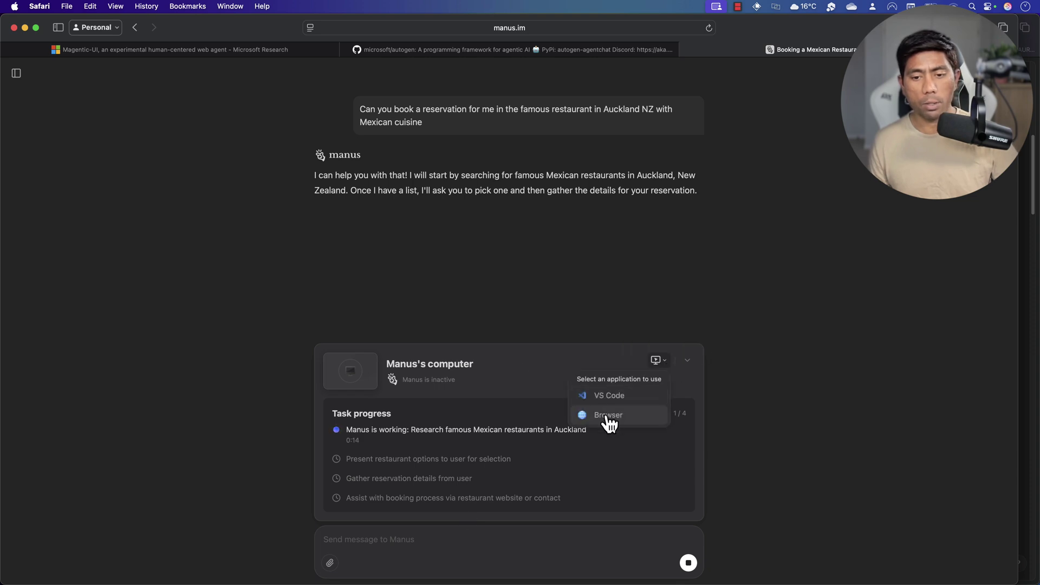
{"action": "left_click_drag", "start_coordinate": [610, 423], "coordinate": [542, 349]}
{"action": "left_click", "coordinate": [434, 379]}
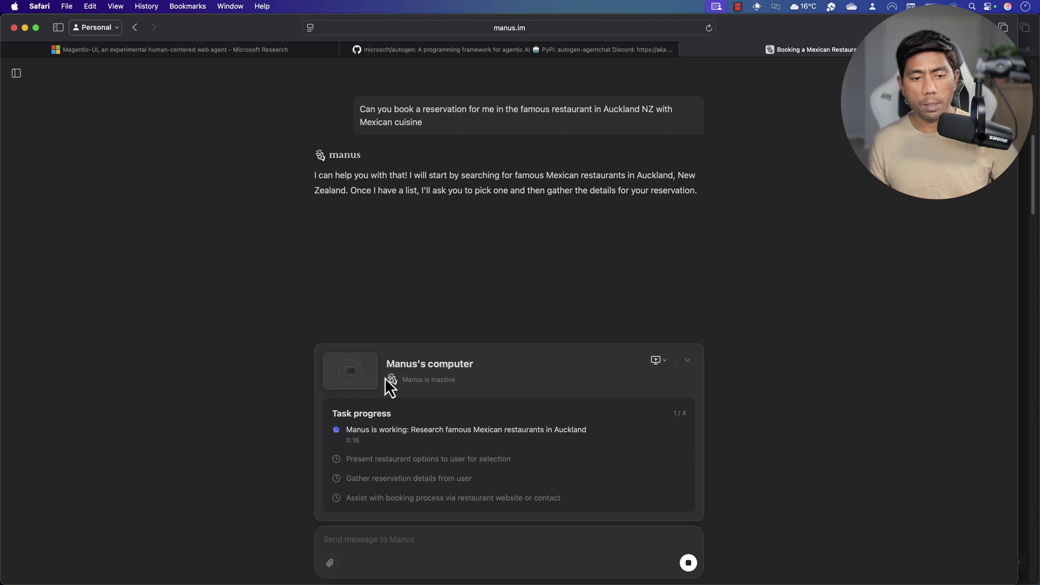
{"action": "left_click", "coordinate": [688, 362]}
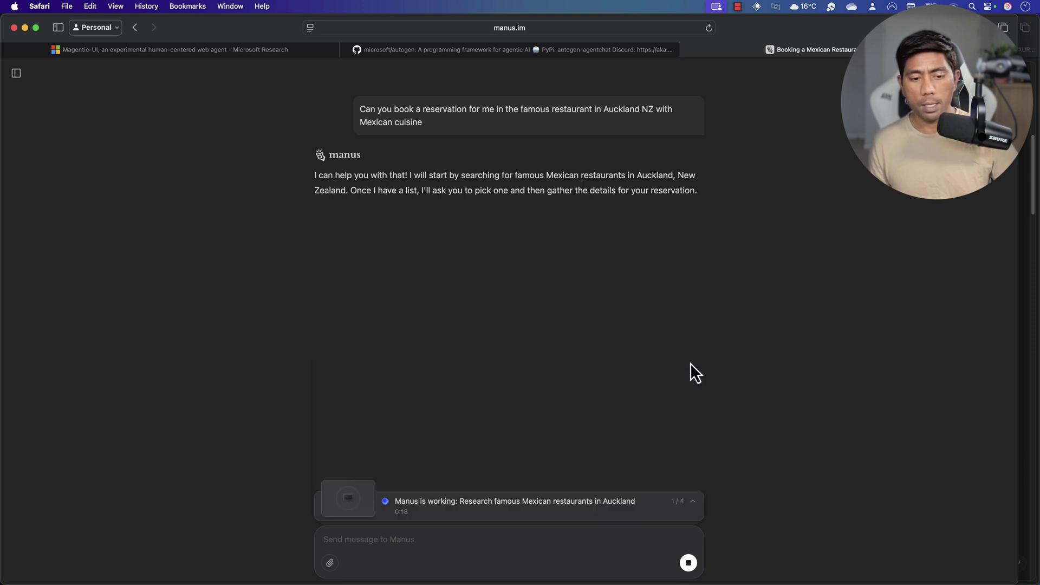
{"action": "left_click", "coordinate": [426, 517]}
{"action": "left_click", "coordinate": [353, 380]}
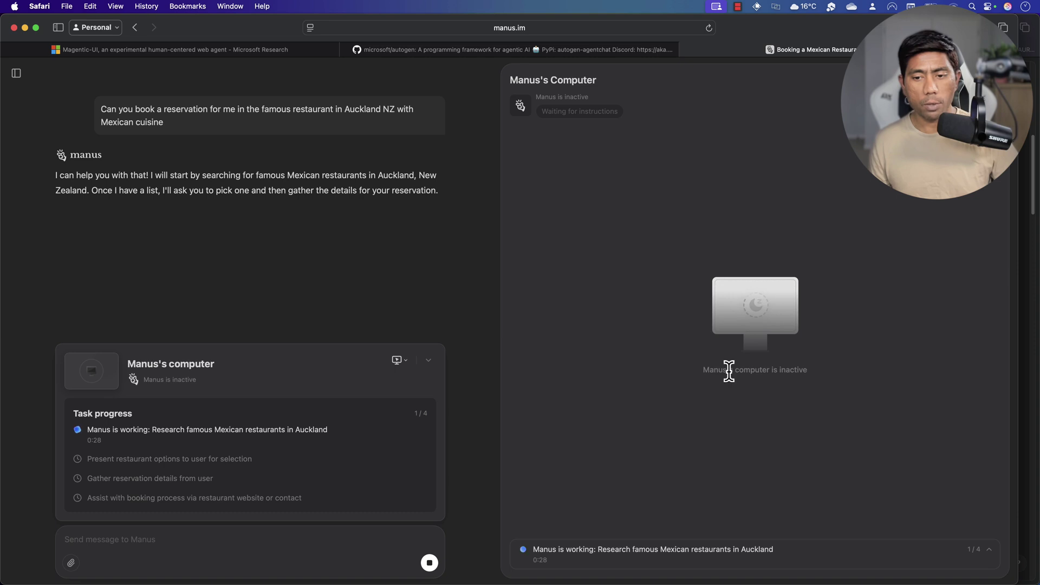
{"action": "left_click_drag", "start_coordinate": [702, 370], "coordinate": [815, 370]}
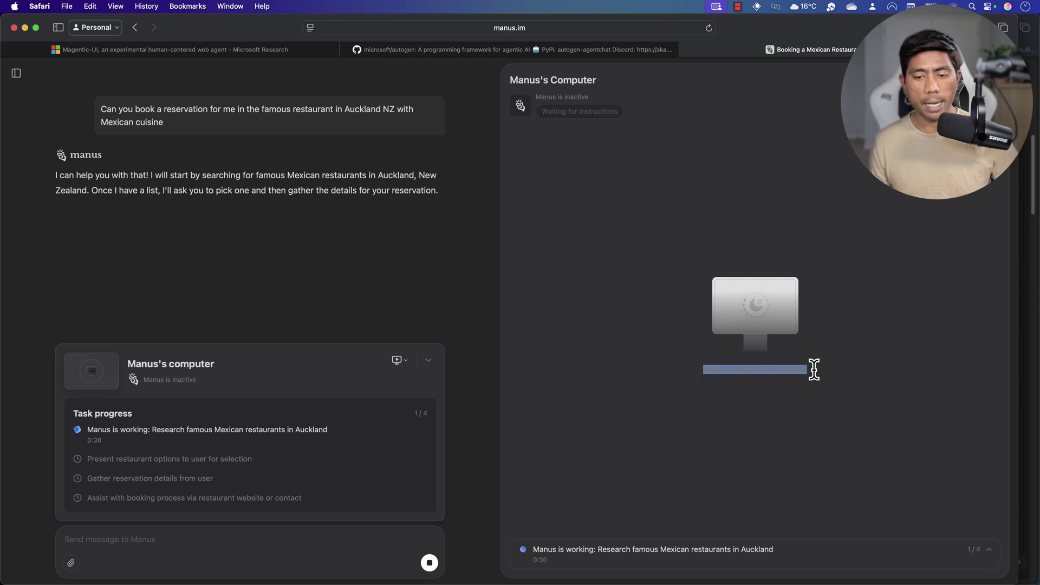
{"action": "left_click", "coordinate": [717, 565]}
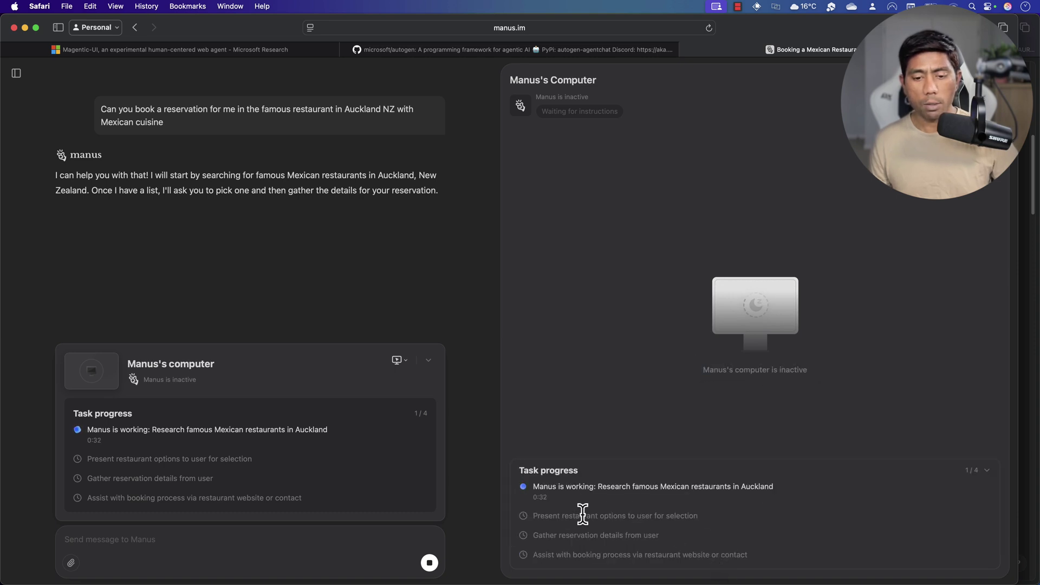
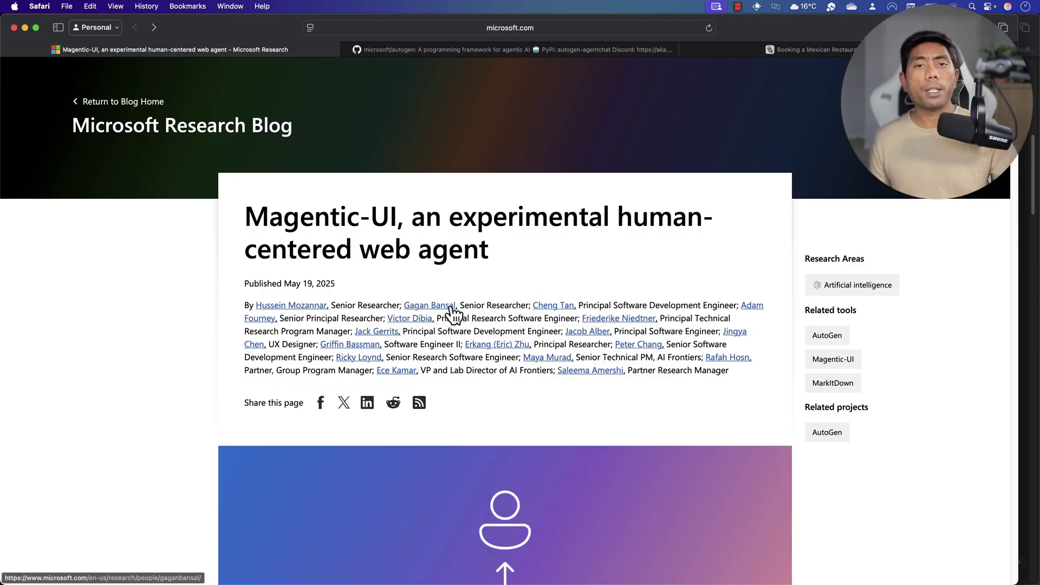
Read the introduction of the Magentic-UI blog post and look through the microsoft/autogen repository page on GitHub
{"action": "scroll", "coordinate": [448, 376], "scroll_direction": "down", "scroll_amount": 5}
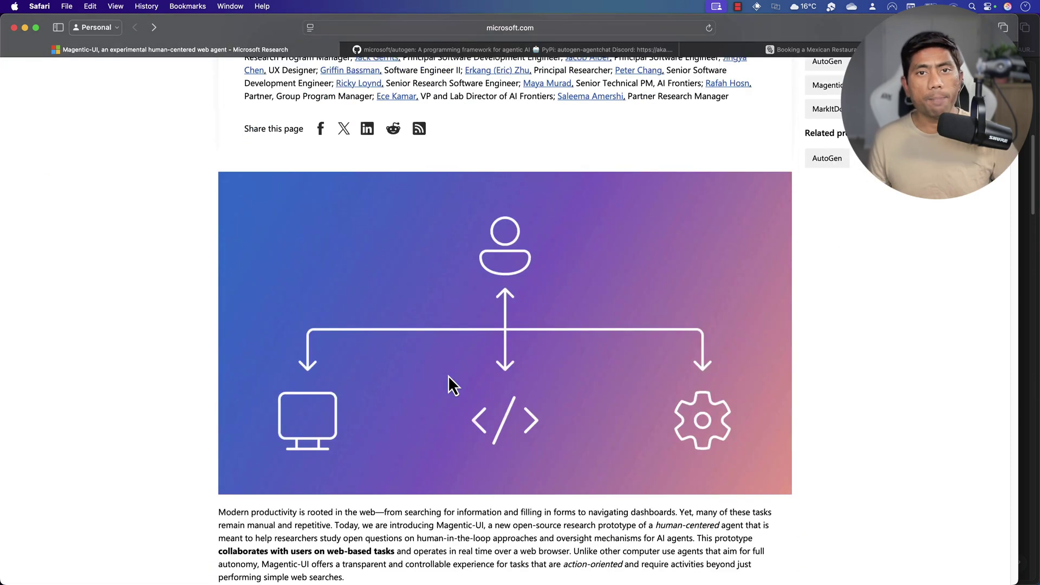
{"action": "scroll", "coordinate": [447, 375], "scroll_direction": "down", "scroll_amount": 6}
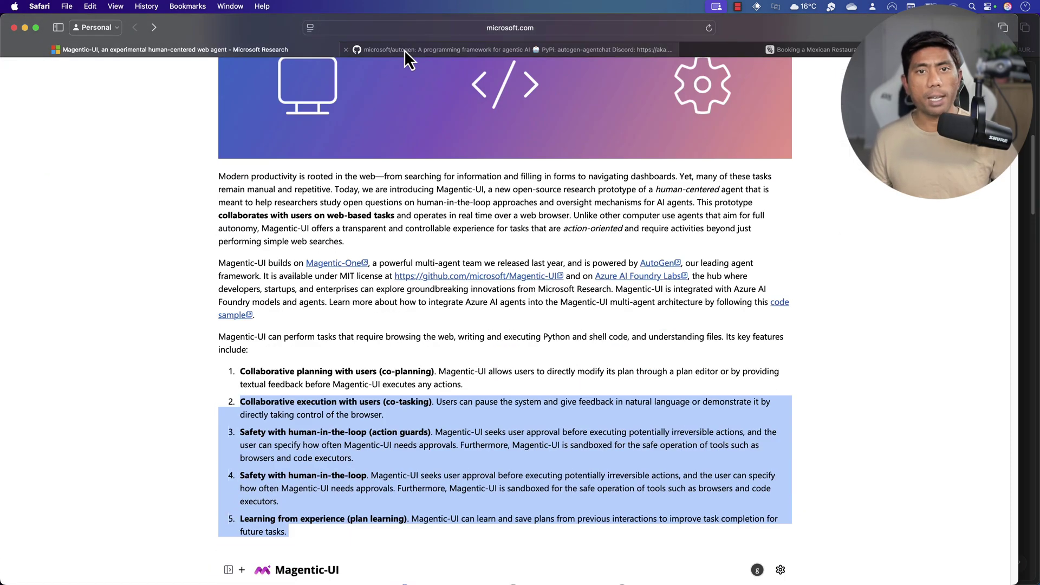
{"action": "left_click", "coordinate": [405, 50]}
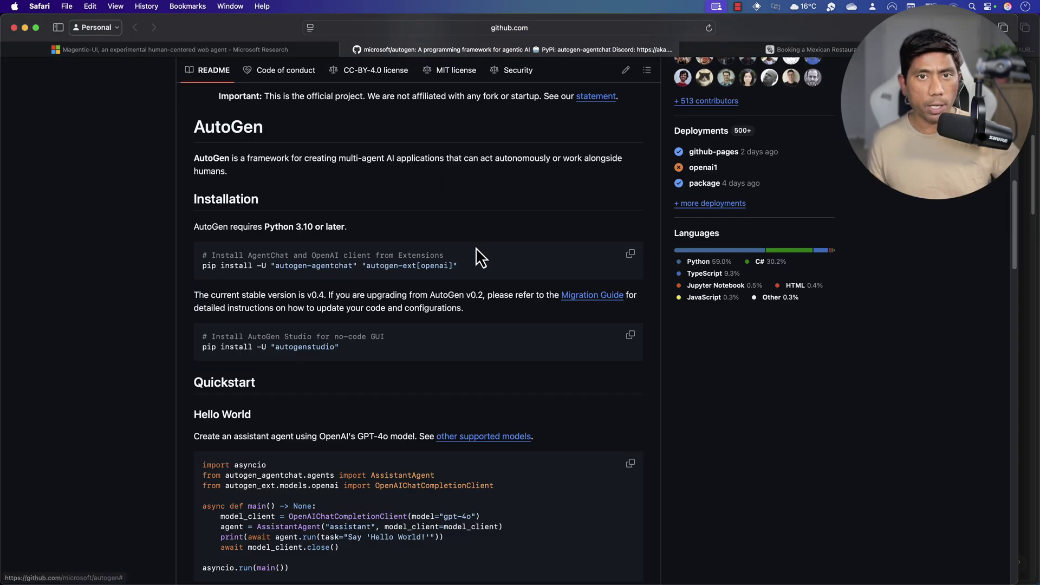
{"action": "scroll", "coordinate": [476, 245], "scroll_direction": "up", "scroll_amount": 15}
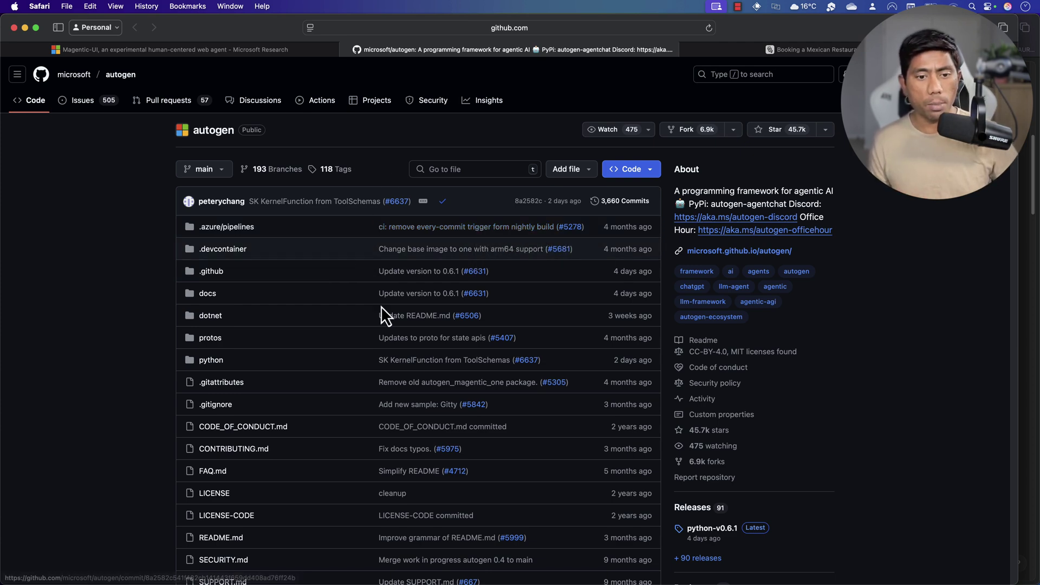
{"action": "scroll", "coordinate": [381, 306], "scroll_direction": "down", "scroll_amount": 20}
{"action": "scroll", "coordinate": [377, 290], "scroll_direction": "down", "scroll_amount": 3}
Return to the Magentic-UI blog post and examine its key features list and the Figure 1 task screenshot
{"action": "left_click", "coordinate": [235, 48]}
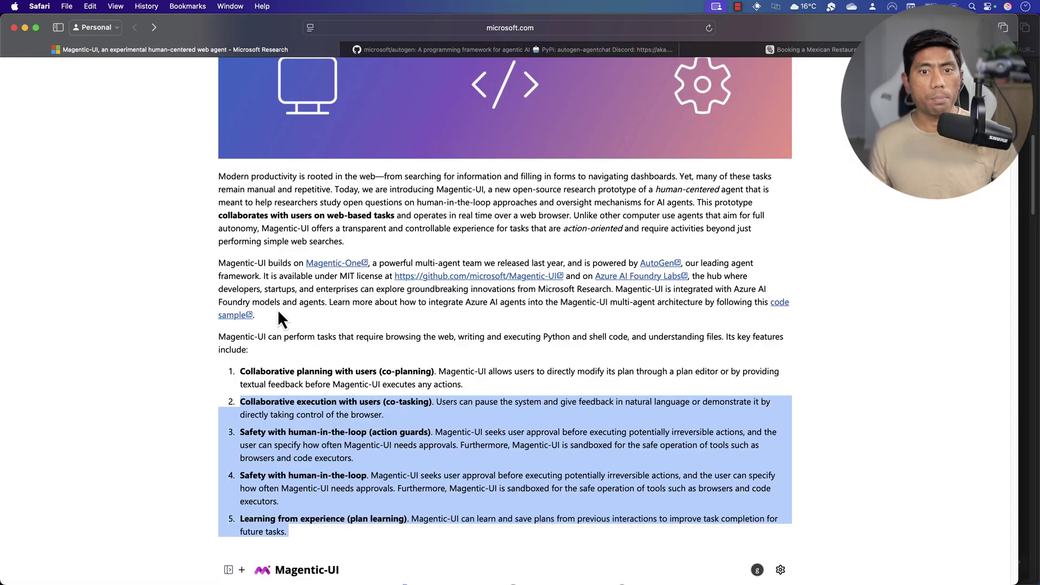
{"action": "scroll", "coordinate": [278, 308], "scroll_direction": "down", "scroll_amount": 5}
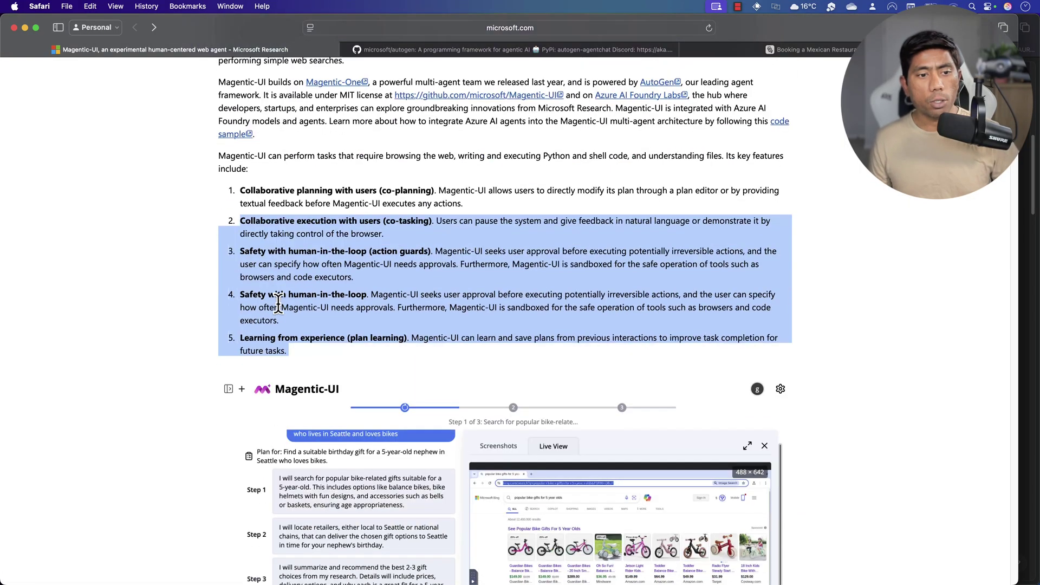
{"action": "scroll", "coordinate": [278, 305], "scroll_direction": "down", "scroll_amount": 7}
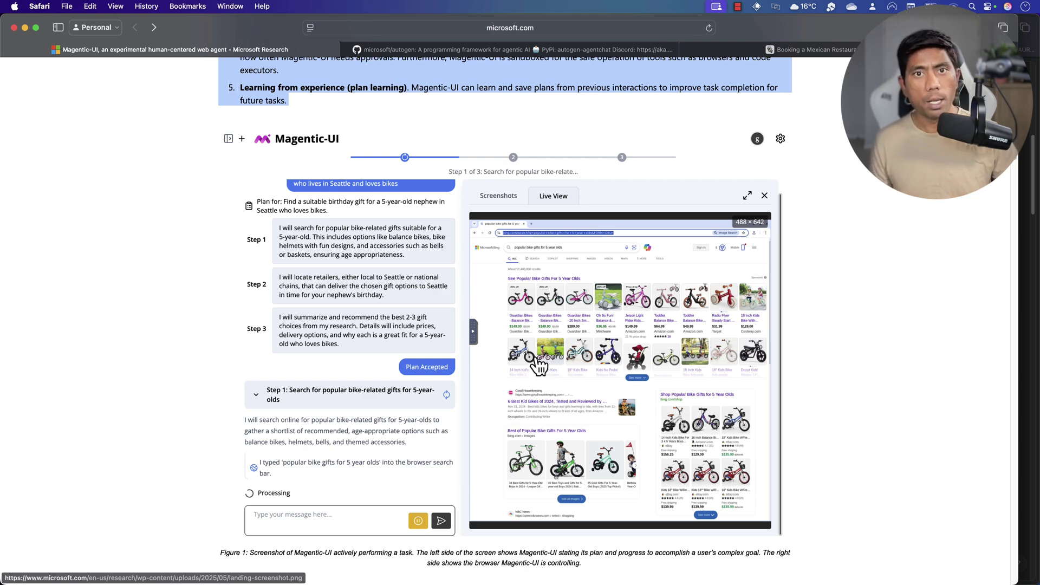
{"action": "scroll", "coordinate": [539, 366], "scroll_direction": "down", "scroll_amount": 9}
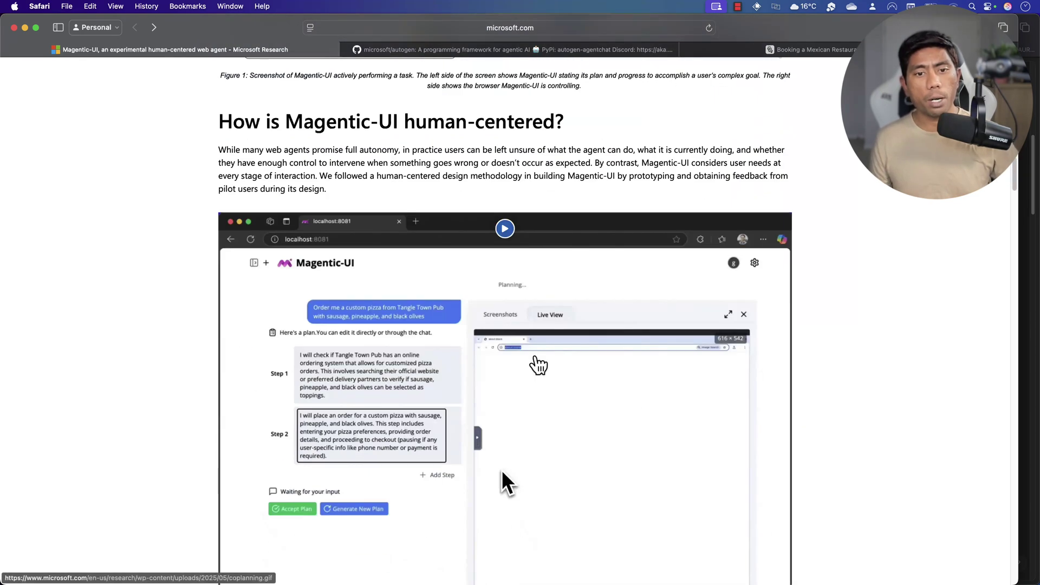
Play the co-planning demo under "How is Magentic-UI human-centered?" and view it down to its caption
{"action": "left_click", "coordinate": [506, 229]}
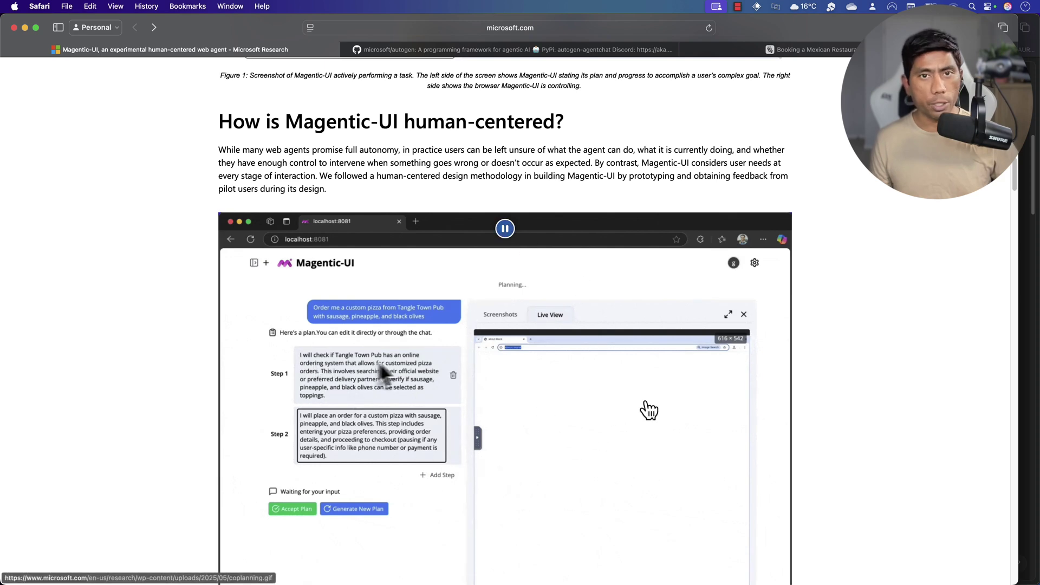
{"action": "scroll", "coordinate": [650, 410], "scroll_direction": "down", "scroll_amount": 2}
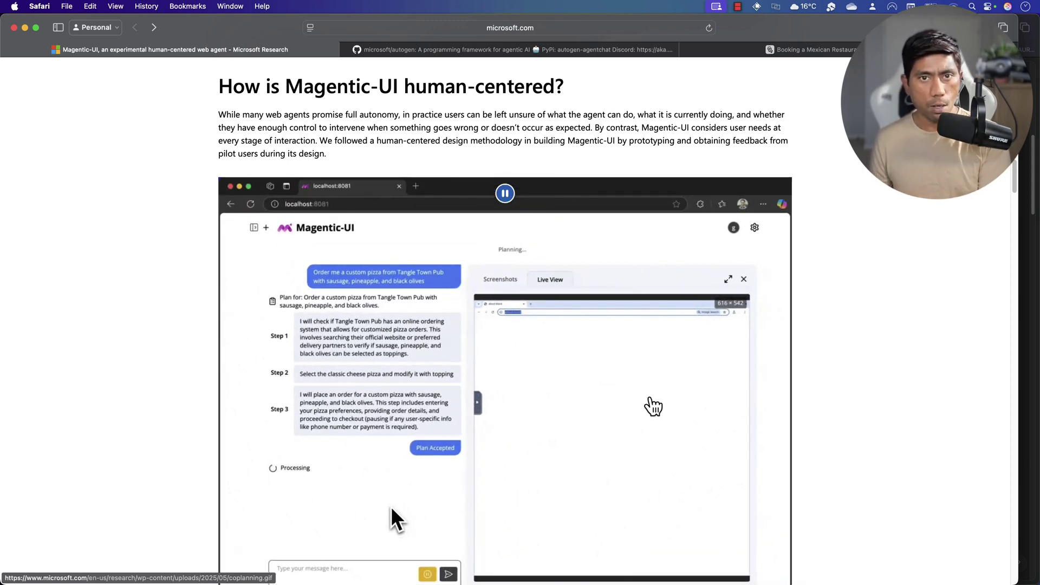
{"action": "scroll", "coordinate": [504, 304], "scroll_direction": "down", "scroll_amount": 3}
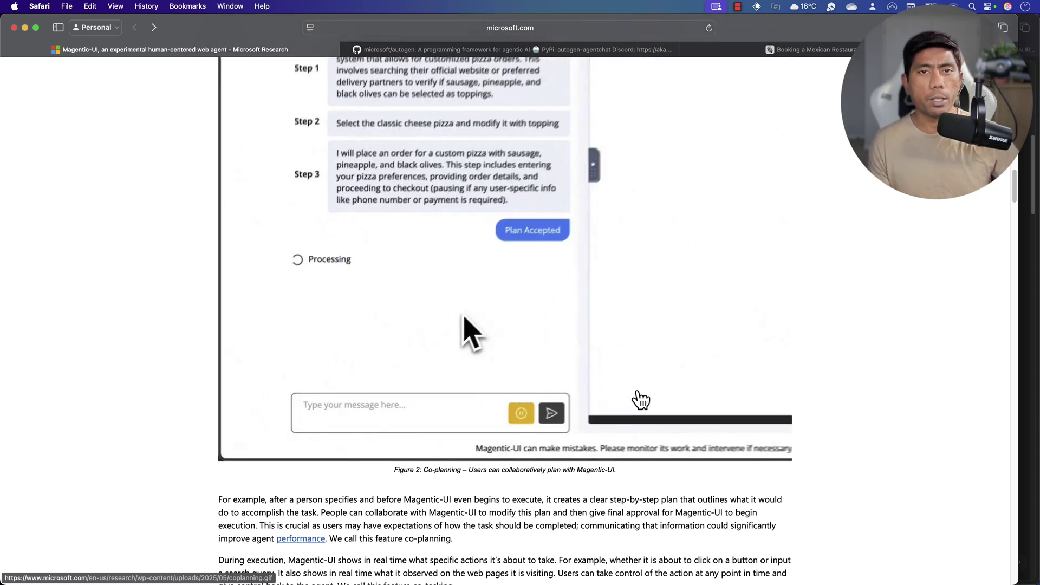
{"action": "scroll", "coordinate": [641, 400], "scroll_direction": "down", "scroll_amount": 1}
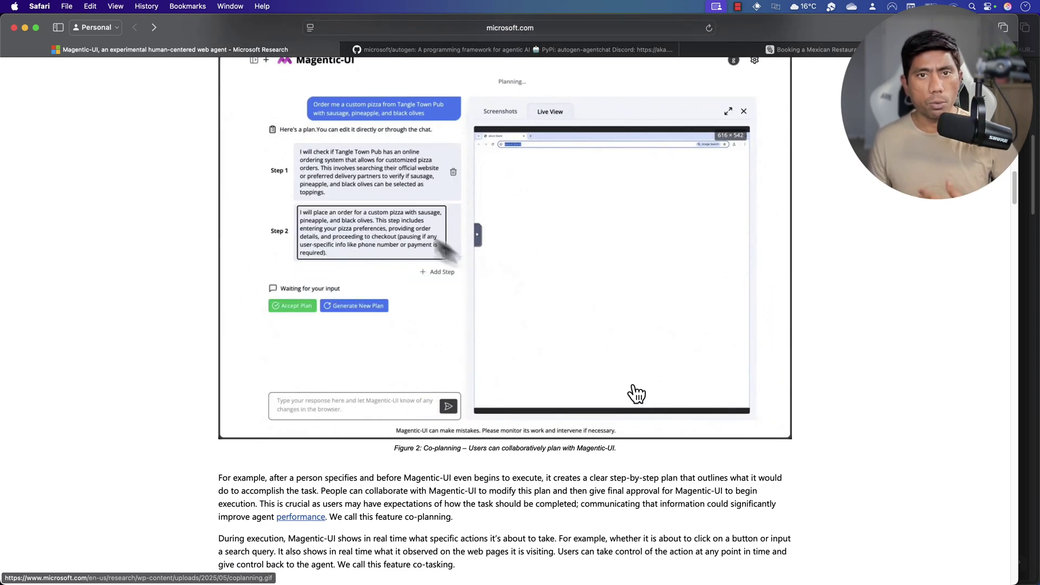
Read the explanation of co-planning and co-tasking and play the co-tasking demo
{"action": "scroll", "coordinate": [634, 392], "scroll_direction": "down", "scroll_amount": 5}
{"action": "scroll", "coordinate": [633, 383], "scroll_direction": "down", "scroll_amount": 4}
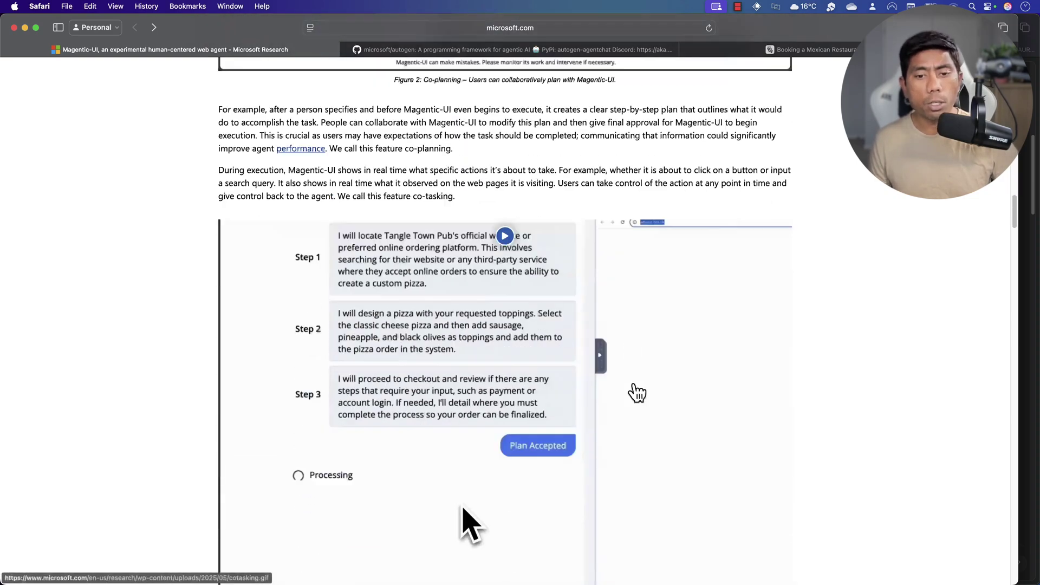
{"action": "left_click", "coordinate": [512, 237]}
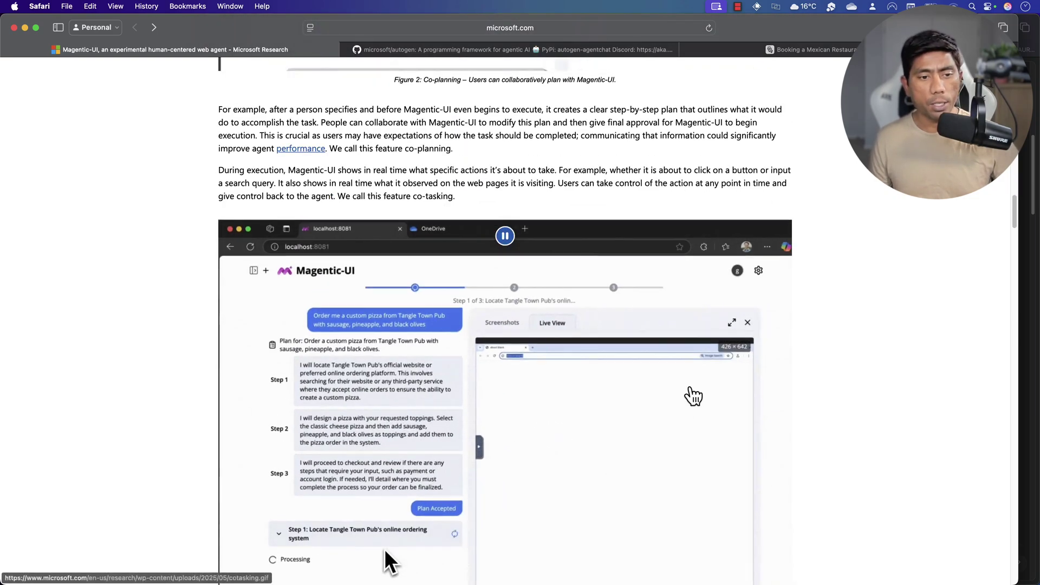
Examine the Architecture section's descriptions of the Orchestrator, WebSurfer, Coder and FileSurfer agents, highlighting each name
{"action": "scroll", "coordinate": [688, 399], "scroll_direction": "down", "scroll_amount": 12}
{"action": "scroll", "coordinate": [693, 391], "scroll_direction": "down", "scroll_amount": 15}
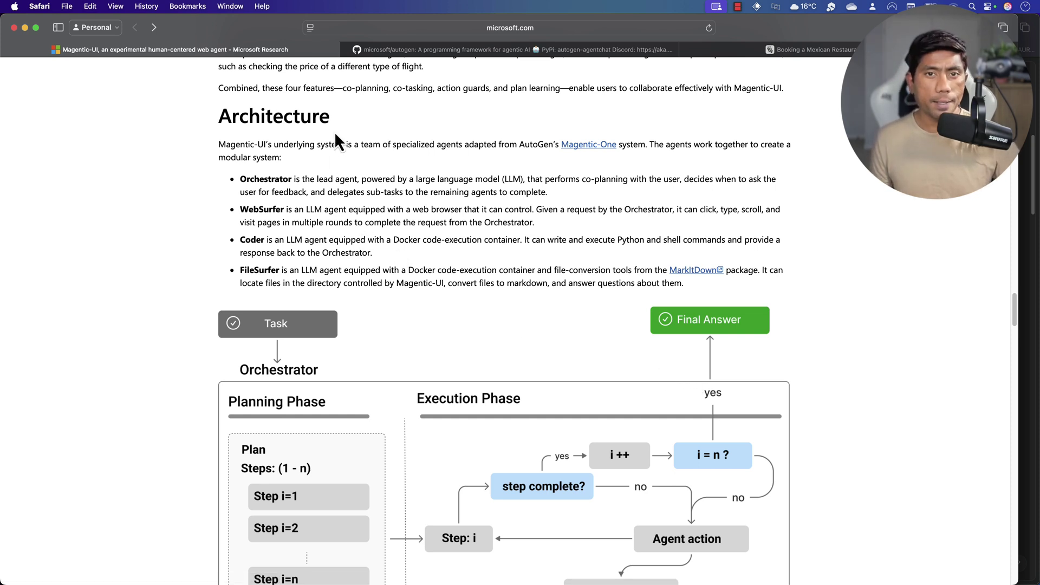
{"action": "double_click", "coordinate": [285, 116]}
{"action": "double_click", "coordinate": [274, 180]}
{"action": "double_click", "coordinate": [271, 209]}
{"action": "double_click", "coordinate": [256, 240]}
{"action": "double_click", "coordinate": [259, 270]}
{"action": "left_click_drag", "start_coordinate": [239, 178], "coordinate": [306, 182]}
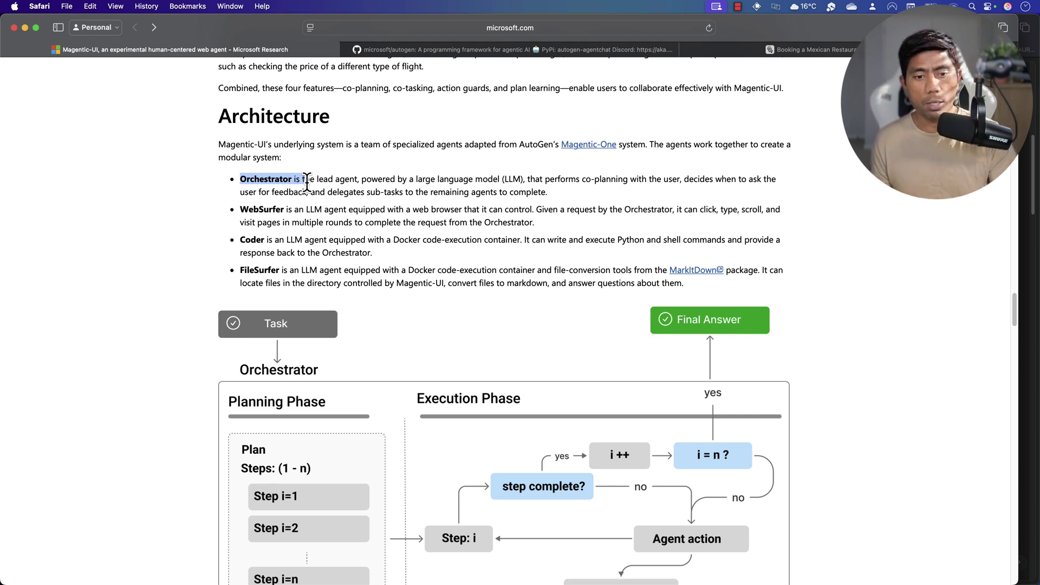
Examine the system architecture diagram and the accuracy chart in the evaluation with simulated users
{"action": "scroll", "coordinate": [390, 422], "scroll_direction": "down", "scroll_amount": 5}
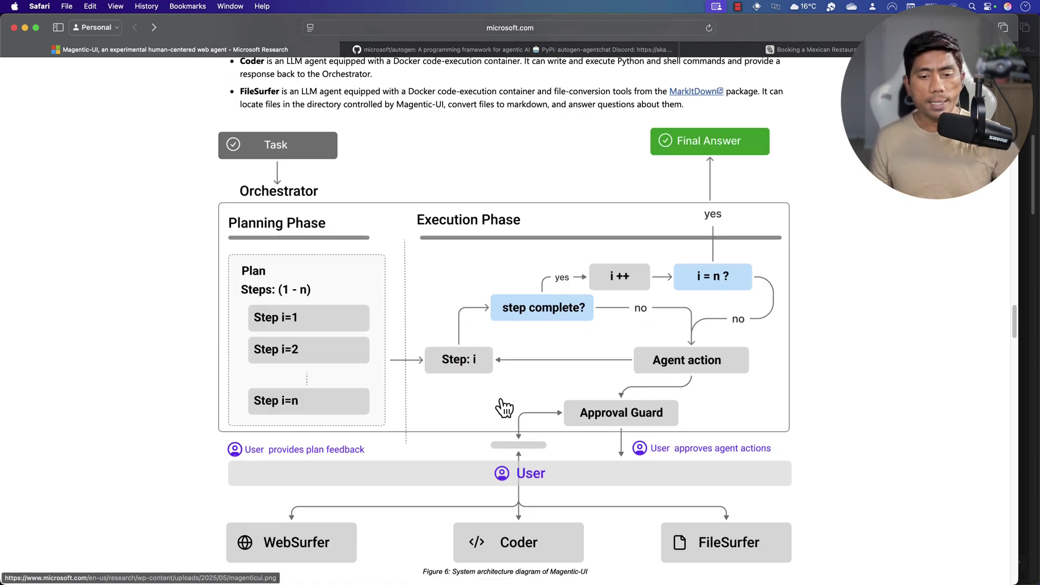
{"action": "scroll", "coordinate": [502, 408], "scroll_direction": "down", "scroll_amount": 3}
{"action": "scroll", "coordinate": [505, 405], "scroll_direction": "down", "scroll_amount": 5}
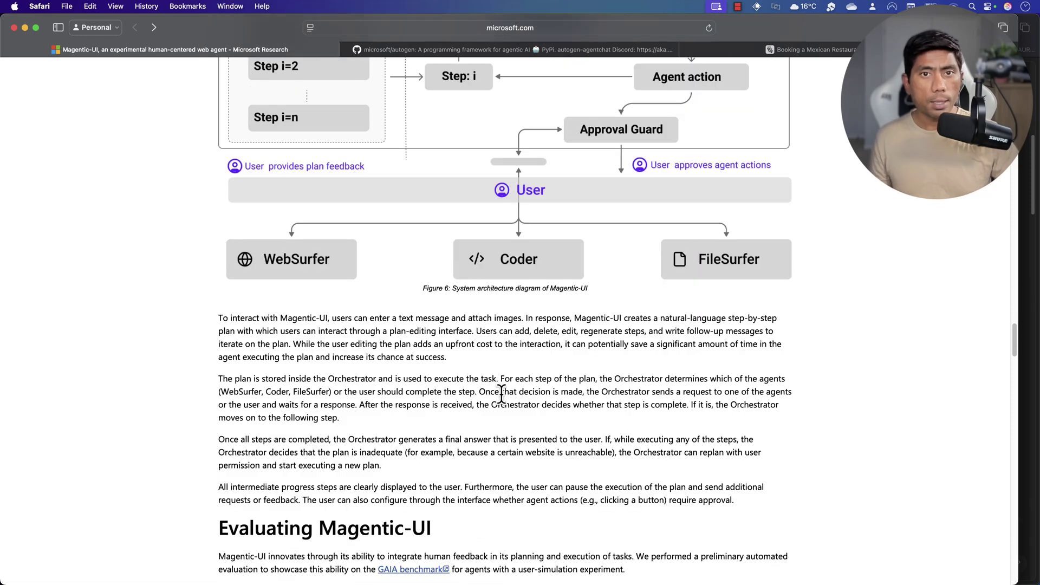
{"action": "scroll", "coordinate": [501, 386], "scroll_direction": "down", "scroll_amount": 10}
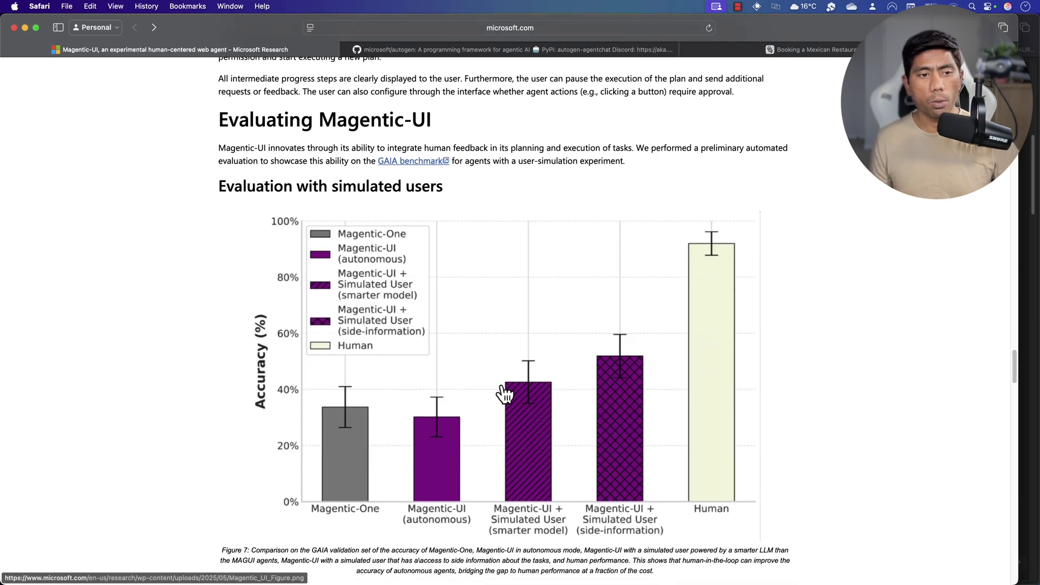
Highlight the "Evaluation with simulated users" heading and skim the sections on reusing plans, safety and architecture
{"action": "left_click_drag", "start_coordinate": [218, 187], "coordinate": [453, 185]}
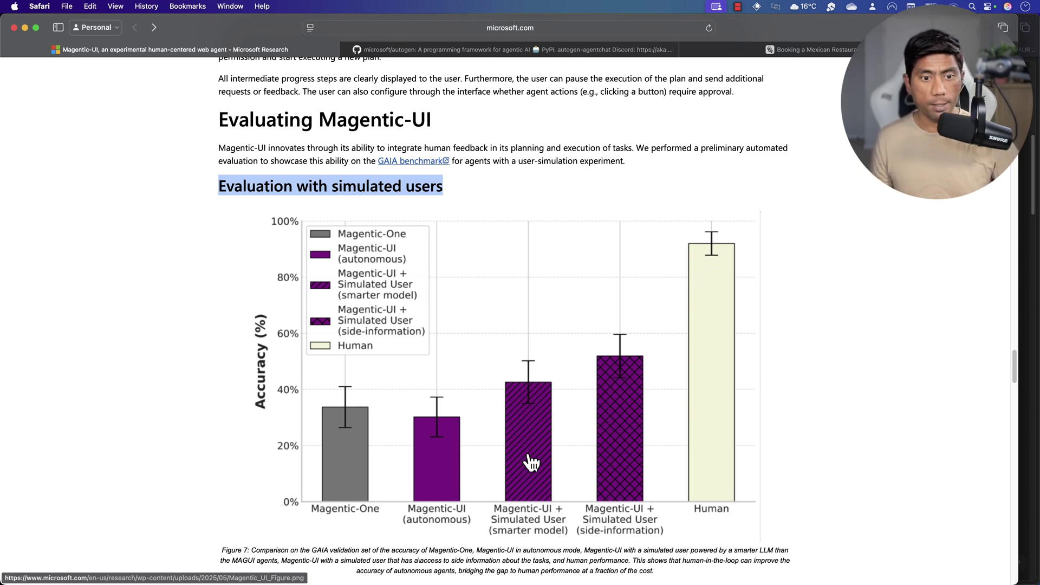
{"action": "scroll", "coordinate": [530, 460], "scroll_direction": "down", "scroll_amount": 10}
{"action": "scroll", "coordinate": [522, 457], "scroll_direction": "down", "scroll_amount": 20}
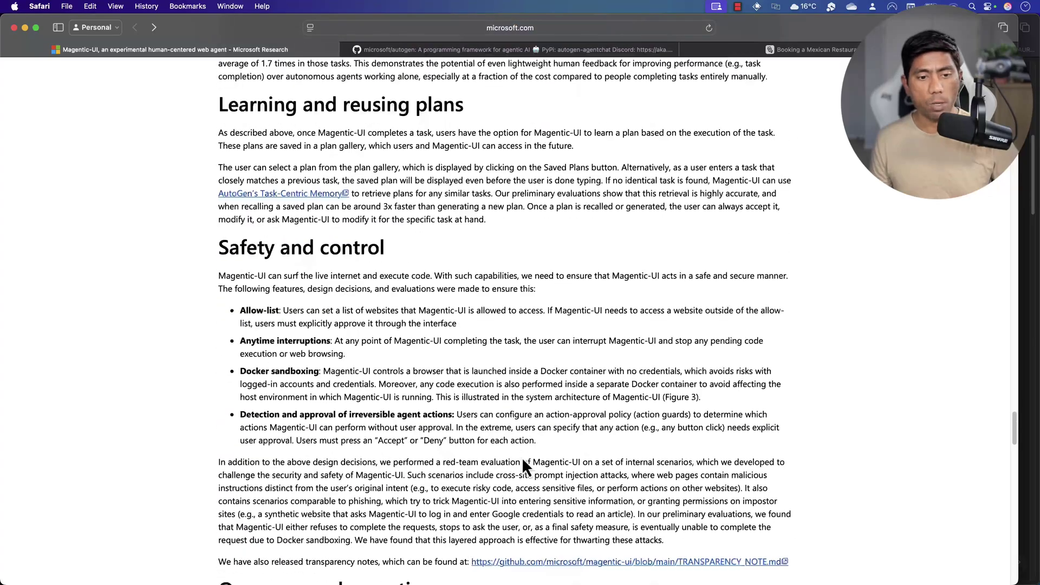
{"action": "scroll", "coordinate": [522, 457], "scroll_direction": "up", "scroll_amount": 20}
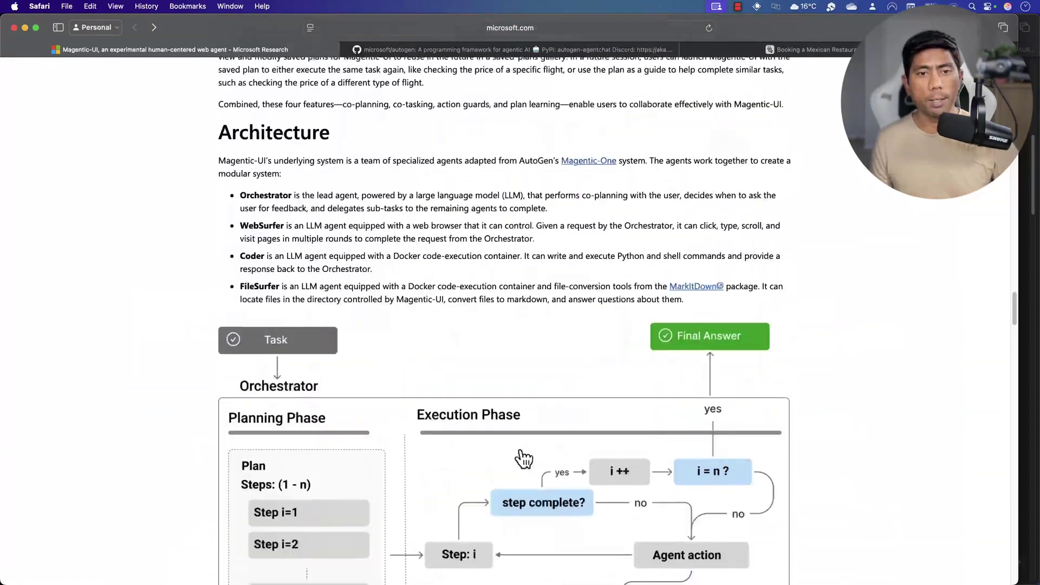
{"action": "scroll", "coordinate": [453, 357], "scroll_direction": "down", "scroll_amount": 10}
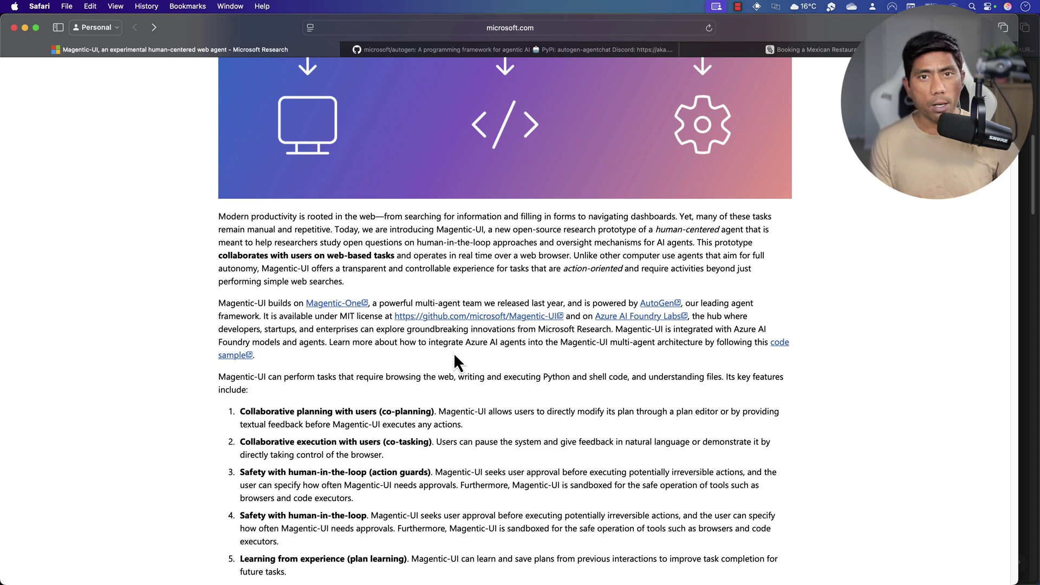
Open the Magentic-UI GitHub repository linked in the blog and highlight the getting-started install commands in its README
{"action": "left_click", "coordinate": [456, 319]}
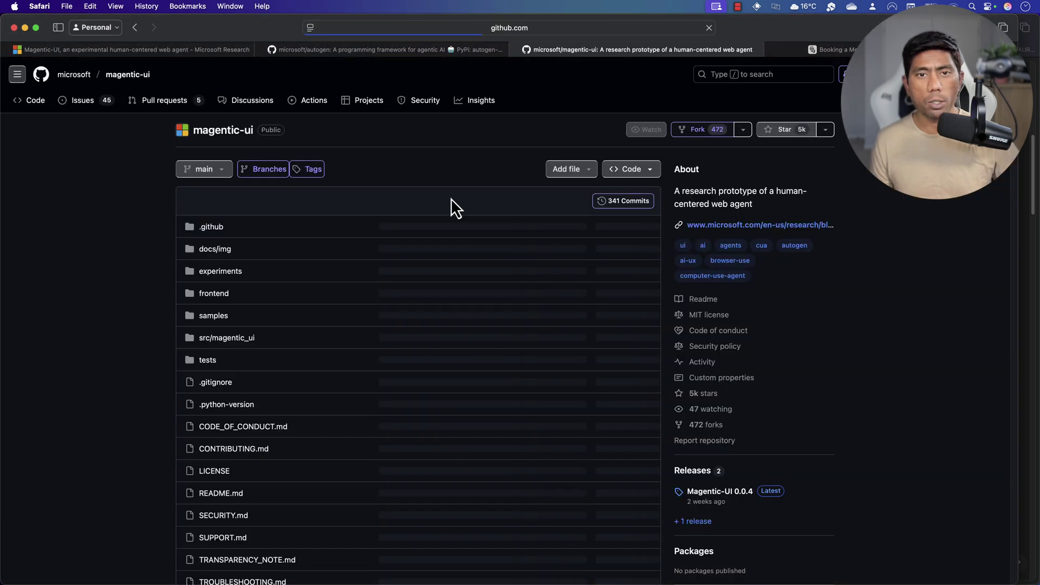
{"action": "scroll", "coordinate": [422, 360], "scroll_direction": "down", "scroll_amount": 20}
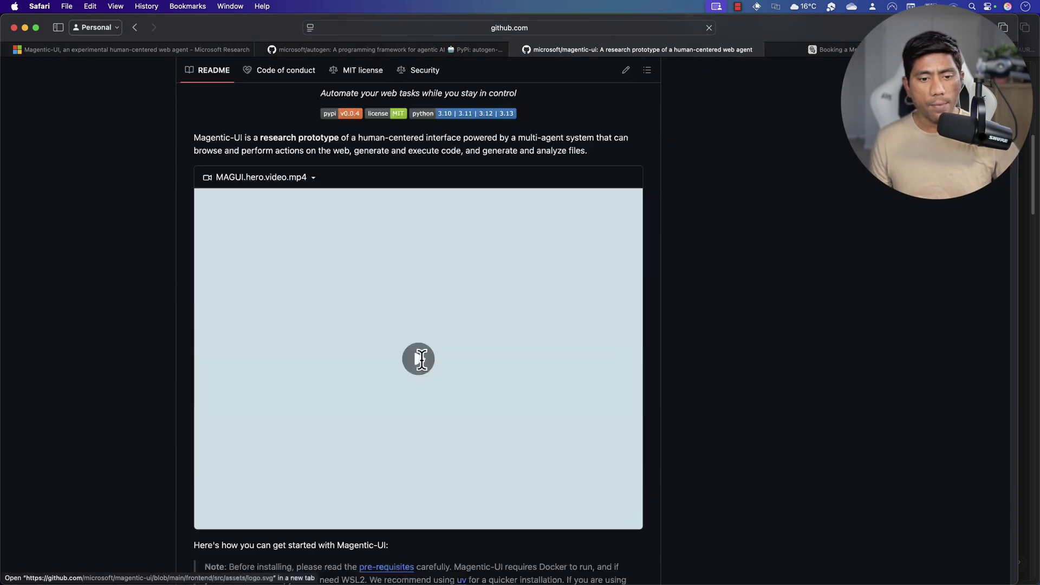
{"action": "left_click_drag", "start_coordinate": [202, 324], "coordinate": [309, 338]}
{"action": "left_click_drag", "start_coordinate": [207, 346], "coordinate": [329, 347]}
{"action": "left_click_drag", "start_coordinate": [203, 367], "coordinate": [350, 365]}
{"action": "left_click", "coordinate": [340, 372]}
{"action": "scroll", "coordinate": [318, 367], "scroll_direction": "down", "scroll_amount": 2}
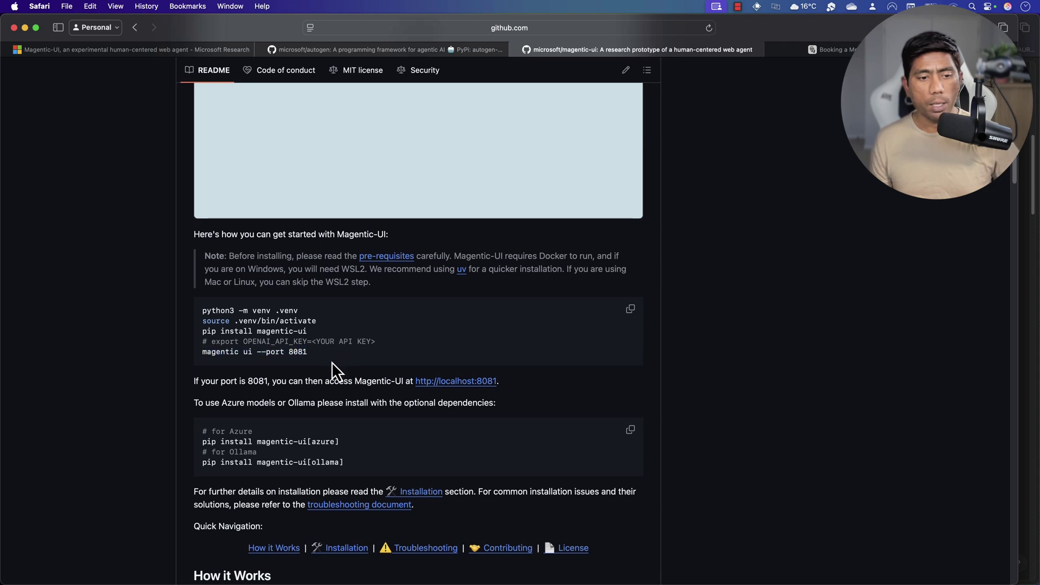
Highlight the port number 8081 and the optional Azure and Ollama install commands in the README
{"action": "double_click", "coordinate": [298, 321]}
{"action": "scroll", "coordinate": [215, 431], "scroll_direction": "down", "scroll_amount": 5}
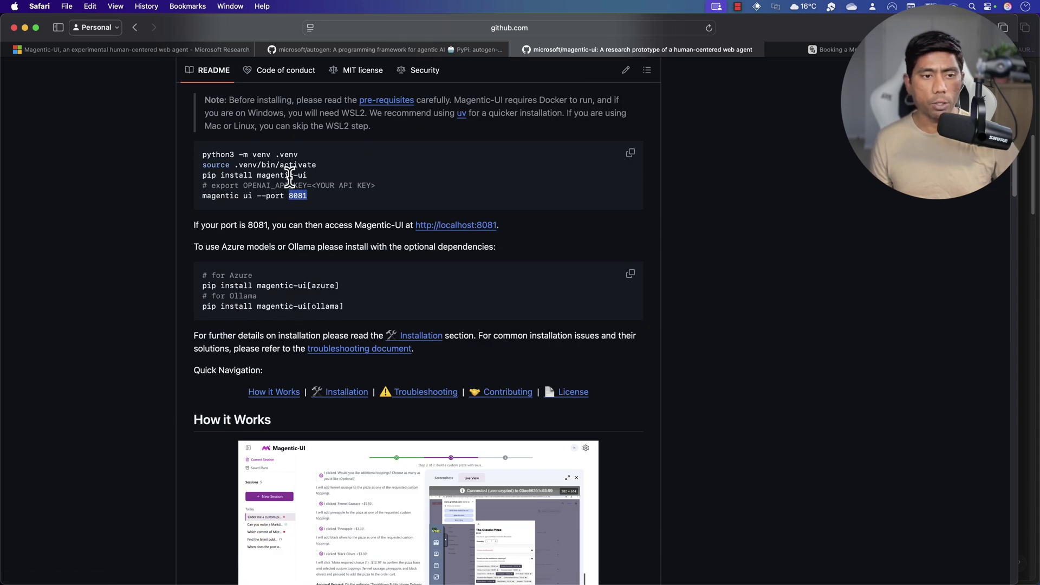
{"action": "left_click", "coordinate": [296, 284]}
{"action": "triple_click", "coordinate": [295, 285]}
{"action": "double_click", "coordinate": [318, 306]}
{"action": "left_click_drag", "start_coordinate": [382, 317], "coordinate": [123, 301]}
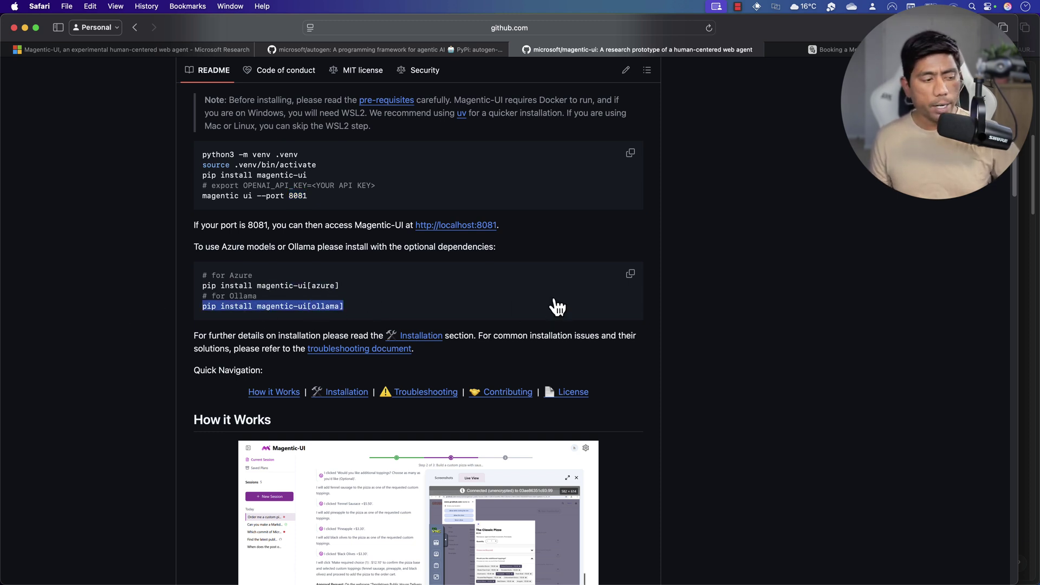
Switch to Visual Studio Code and examine the autogen imports and the Ollama LLM configuration in Application.py
{"action": "key", "text": "super+Tab"}
{"action": "left_click", "coordinate": [584, 379]}
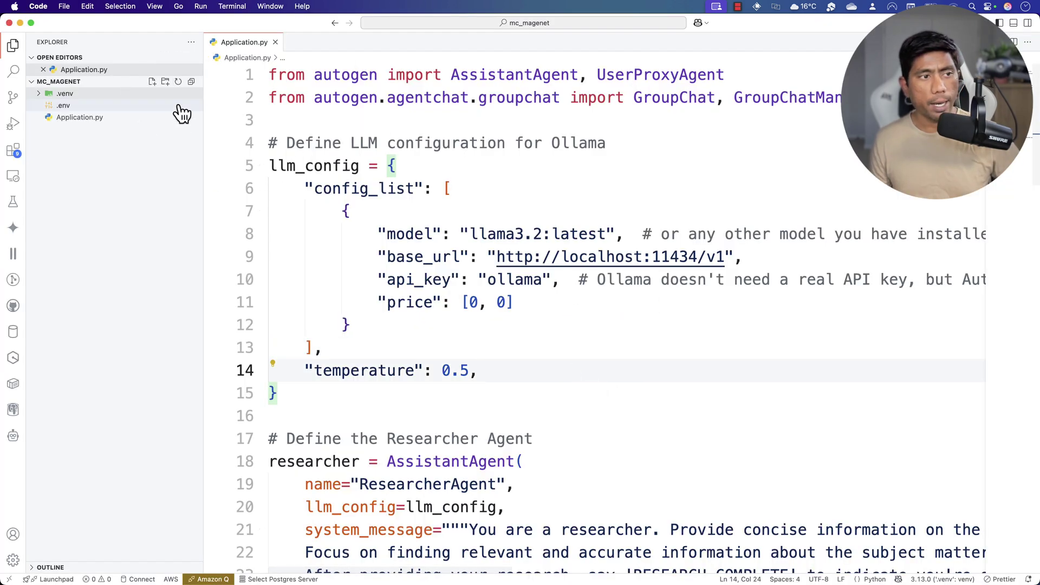
{"action": "scroll", "coordinate": [480, 371], "scroll_direction": "down", "scroll_amount": 1}
{"action": "scroll", "coordinate": [481, 364], "scroll_direction": "up", "scroll_amount": 1}
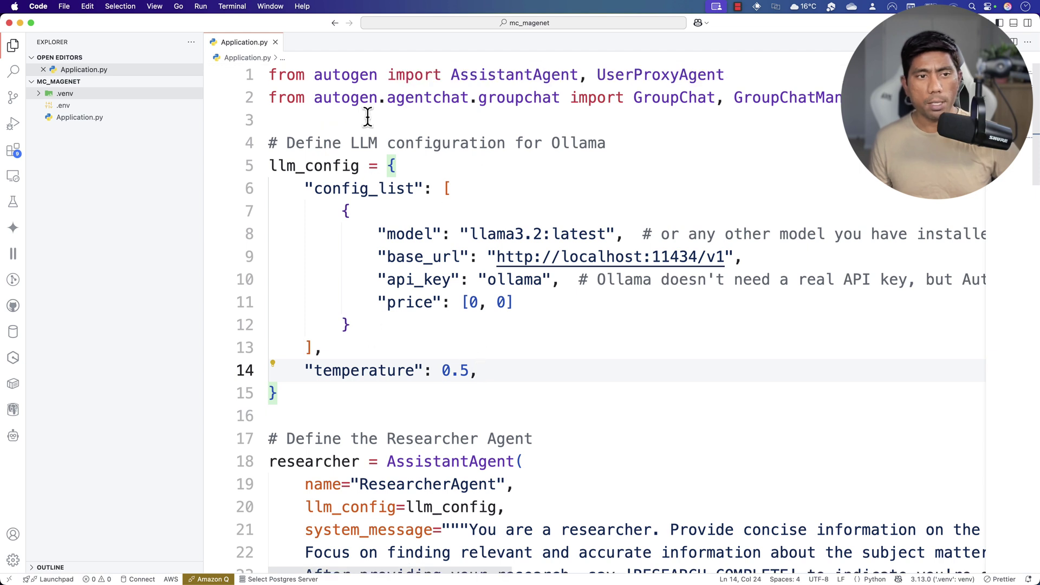
{"action": "left_click_drag", "start_coordinate": [269, 74], "coordinate": [458, 358]}
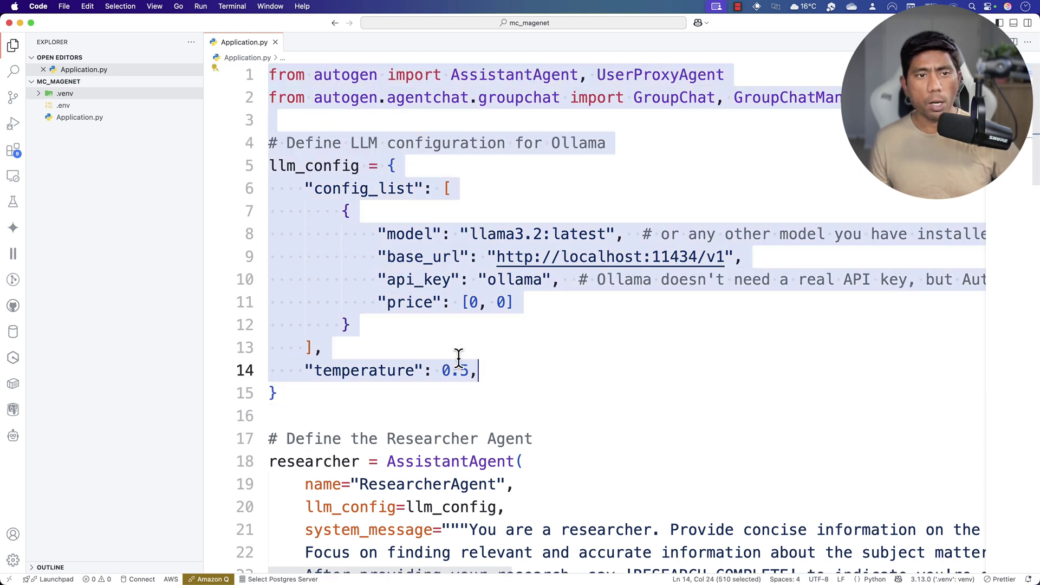
{"action": "double_click", "coordinate": [356, 76]}
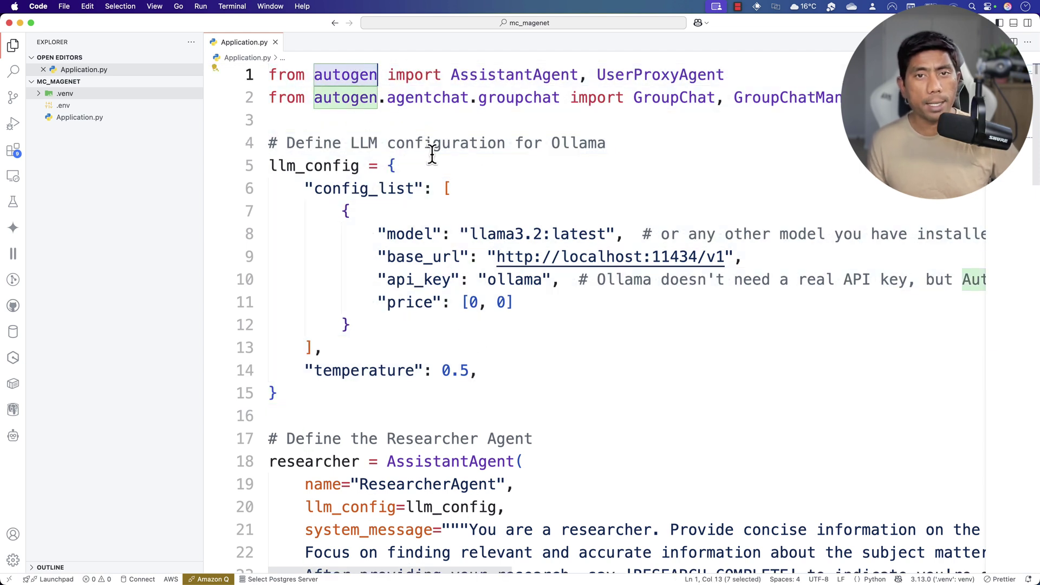
{"action": "scroll", "coordinate": [529, 261], "scroll_direction": "down", "scroll_amount": 5}
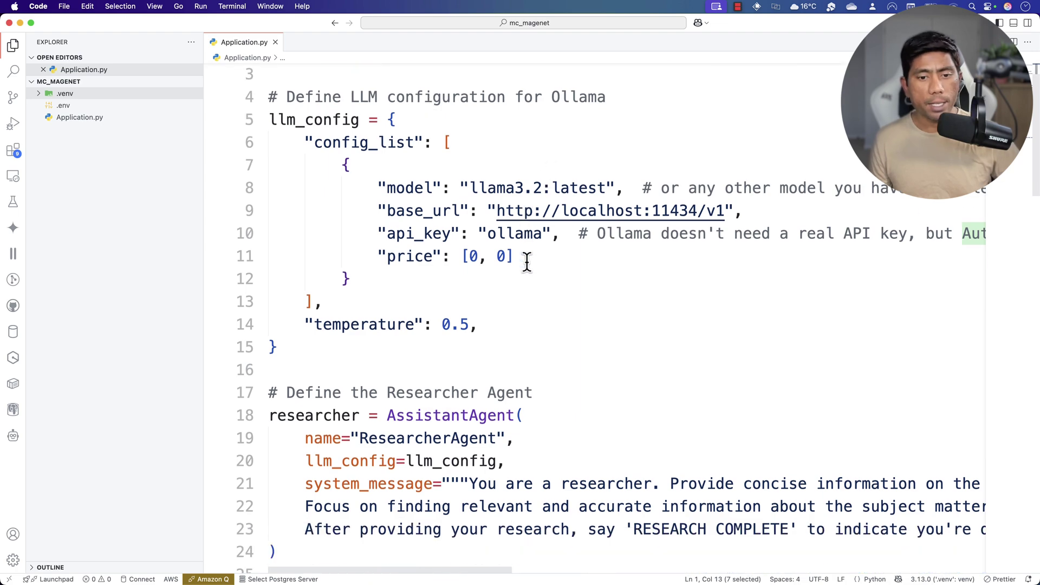
Examine the researcher, summarizer and planner agents and the group chat manager in Application.py, highlighting key names
{"action": "double_click", "coordinate": [457, 197]}
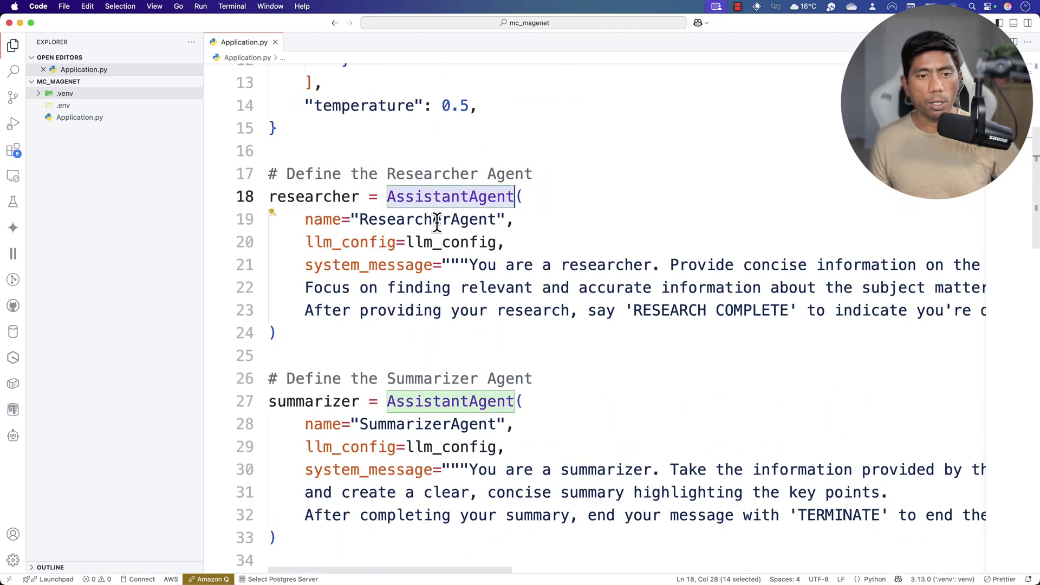
{"action": "double_click", "coordinate": [438, 220]}
{"action": "scroll", "coordinate": [449, 262], "scroll_direction": "down", "scroll_amount": 15}
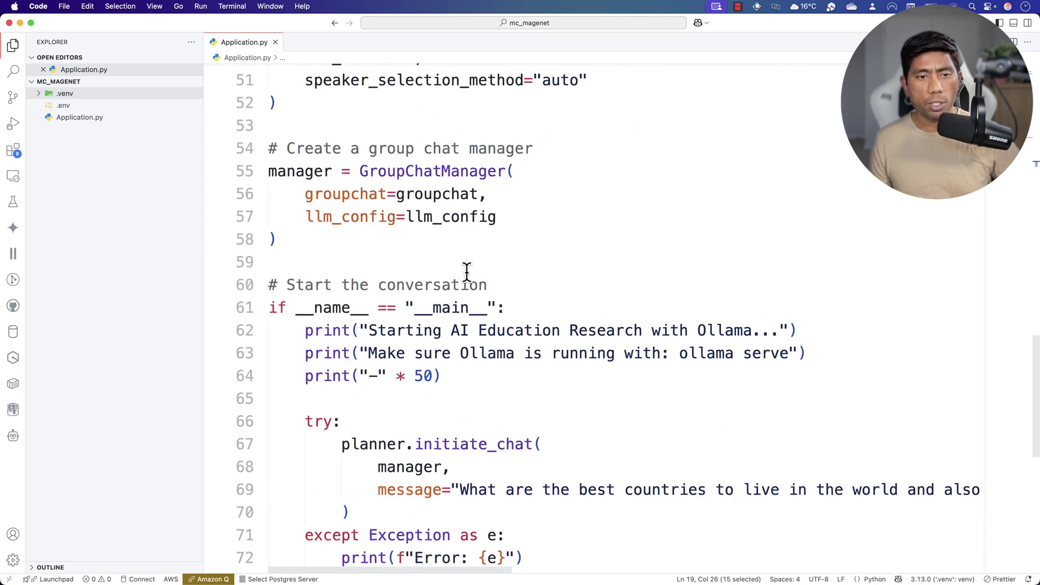
{"action": "double_click", "coordinate": [442, 172]}
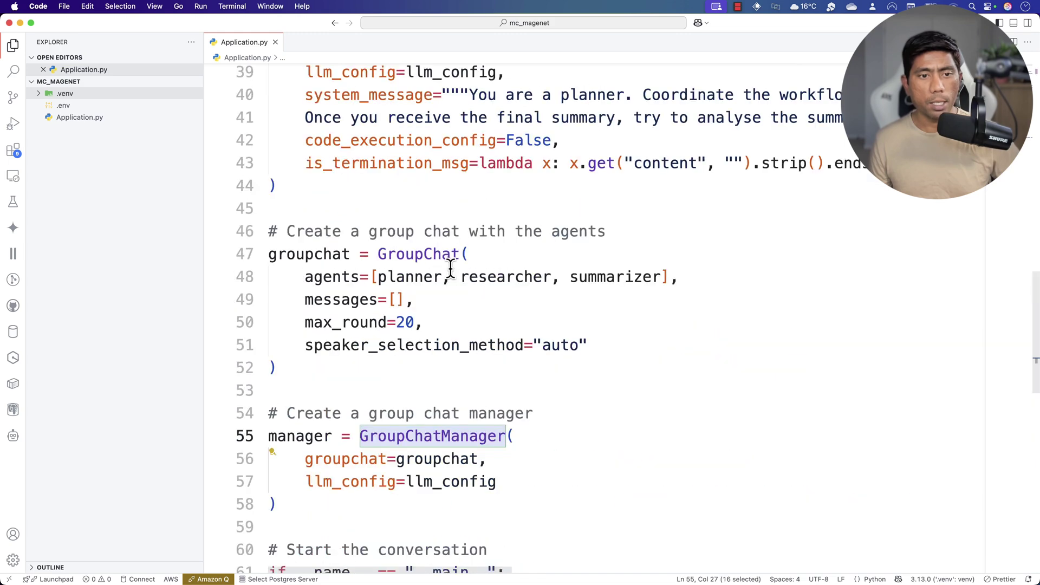
{"action": "double_click", "coordinate": [407, 276]}
{"action": "scroll", "coordinate": [418, 253], "scroll_direction": "up", "scroll_amount": 2}
{"action": "scroll", "coordinate": [417, 252], "scroll_direction": "up", "scroll_amount": 2}
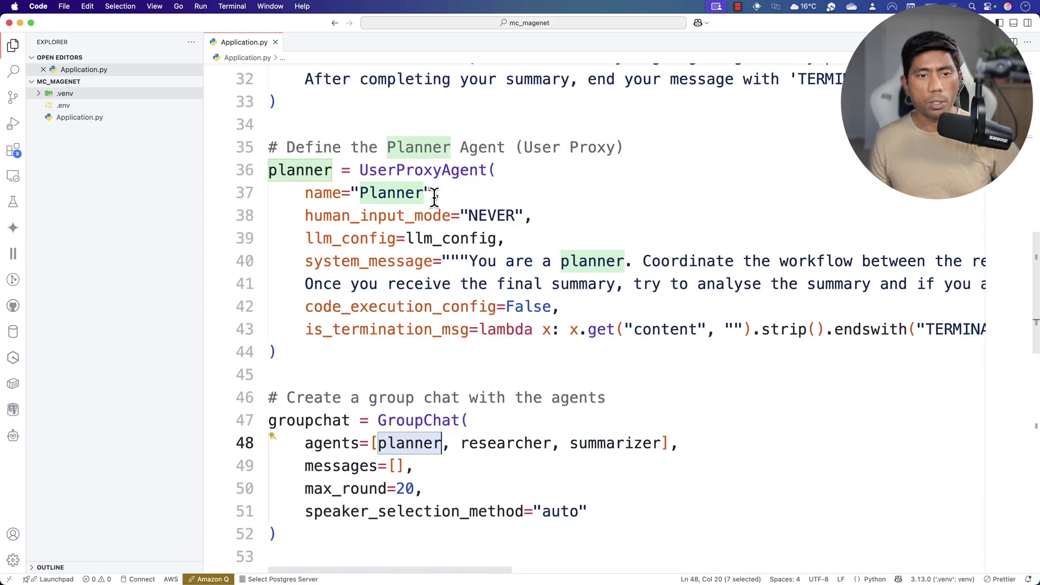
{"action": "scroll", "coordinate": [422, 355], "scroll_direction": "up", "scroll_amount": 10}
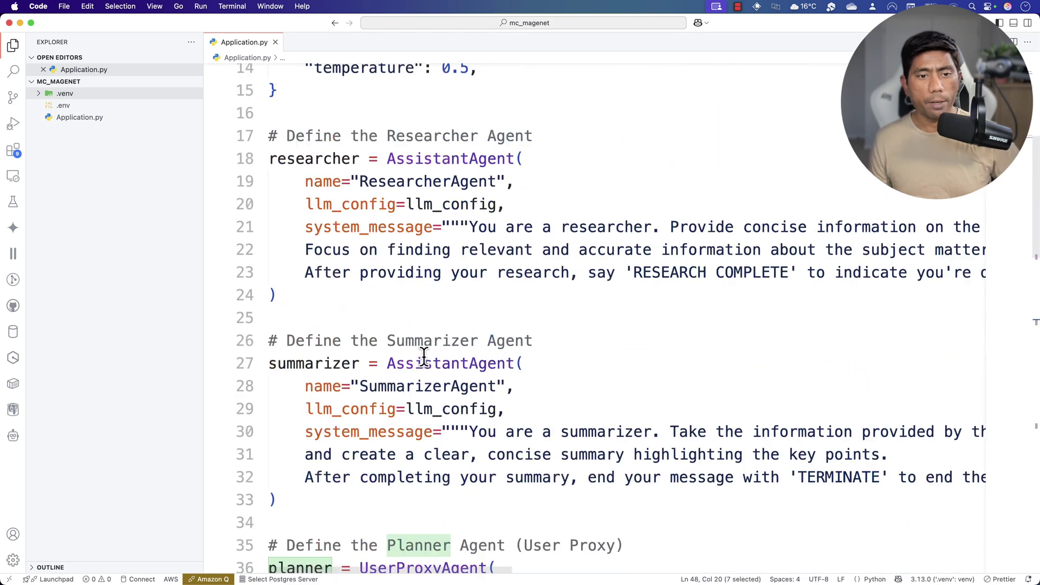
Switch to the Magentic-UI research blog in Safari and review its Architecture section and system architecture diagram
{"action": "key", "text": "super+Tab"}
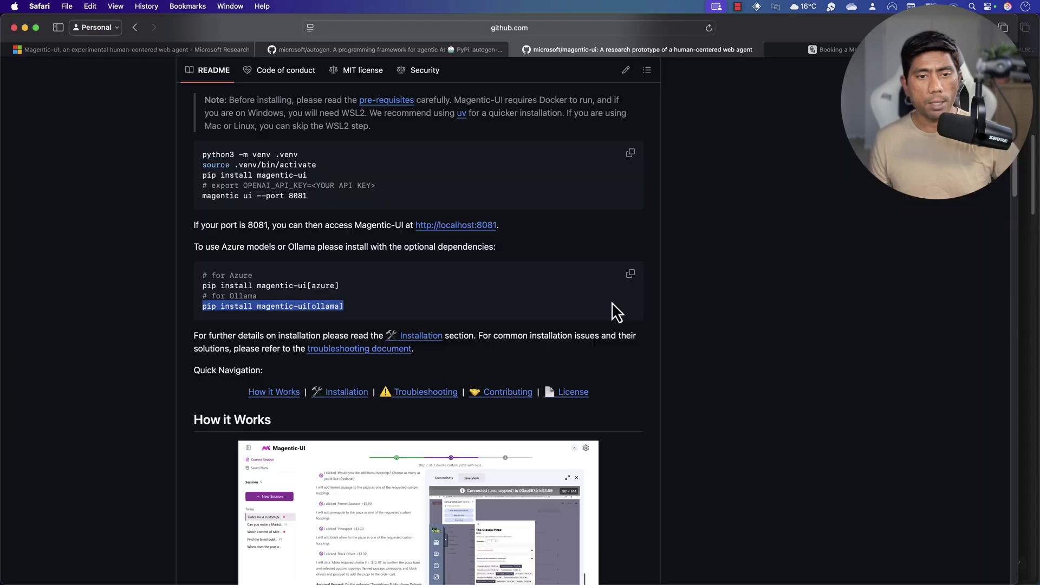
{"action": "left_click", "coordinate": [230, 53]}
{"action": "scroll", "coordinate": [347, 206], "scroll_direction": "up", "scroll_amount": 5}
{"action": "scroll", "coordinate": [375, 301], "scroll_direction": "down", "scroll_amount": 10}
{"action": "scroll", "coordinate": [377, 298], "scroll_direction": "down", "scroll_amount": 5}
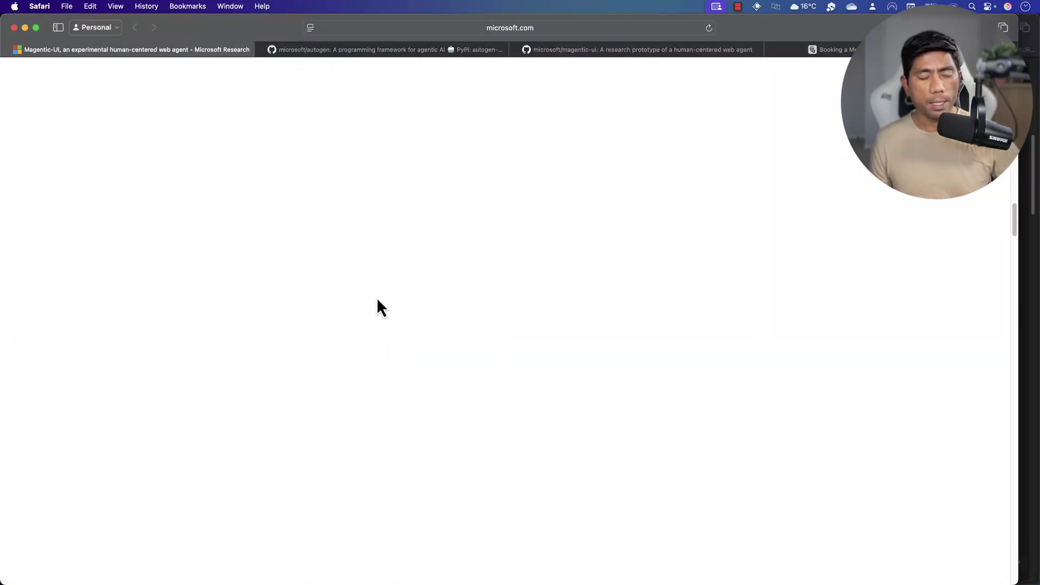
{"action": "scroll", "coordinate": [381, 304], "scroll_direction": "down", "scroll_amount": 20}
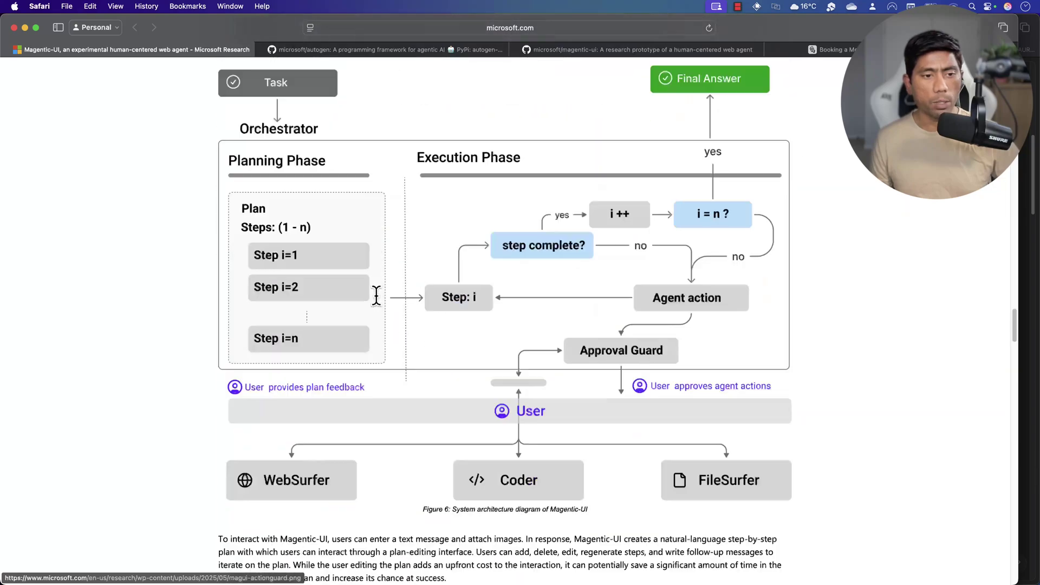
{"action": "scroll", "coordinate": [376, 294], "scroll_direction": "down", "scroll_amount": 4}
{"action": "scroll", "coordinate": [376, 295], "scroll_direction": "up", "scroll_amount": 15}
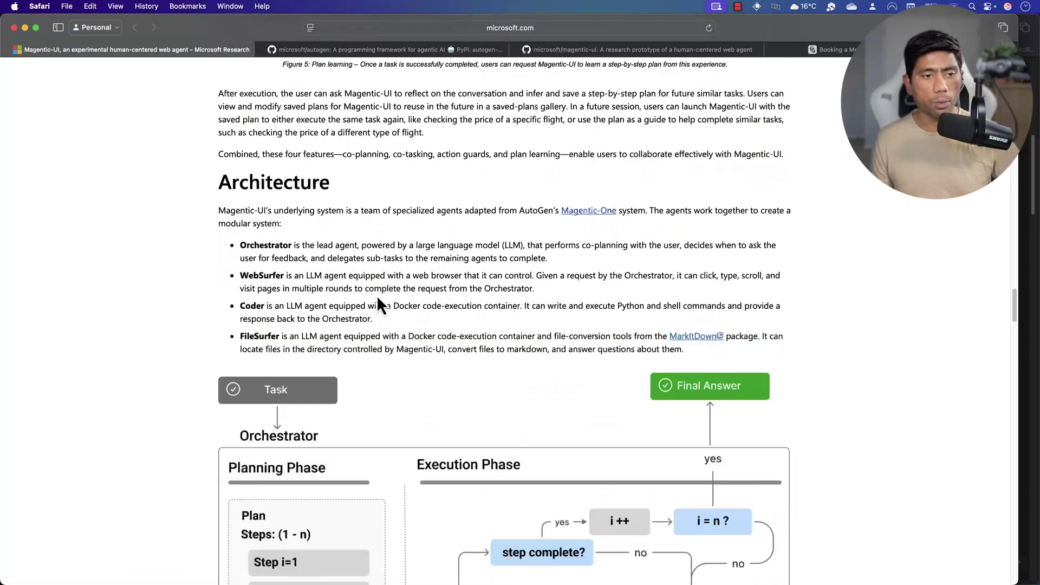
Switch to Visual Studio Code, open the integrated terminal for the mc_magenet project and enlarge it
{"action": "key", "text": "super+Tab"}
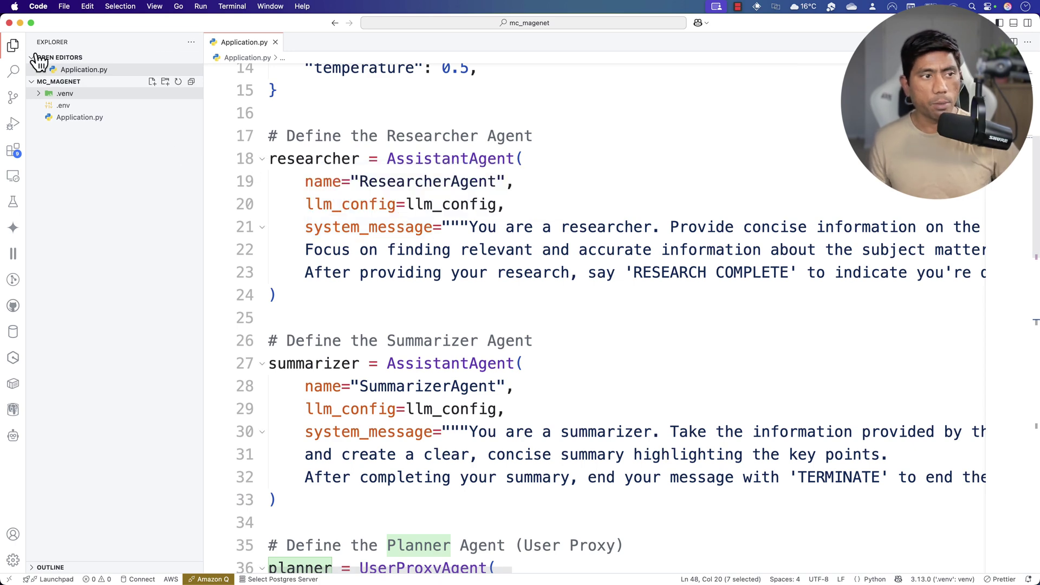
{"action": "left_click", "coordinate": [498, 304]}
{"action": "key", "text": "super+shift+p"}
{"action": "key", "text": "ctrl+grave"}
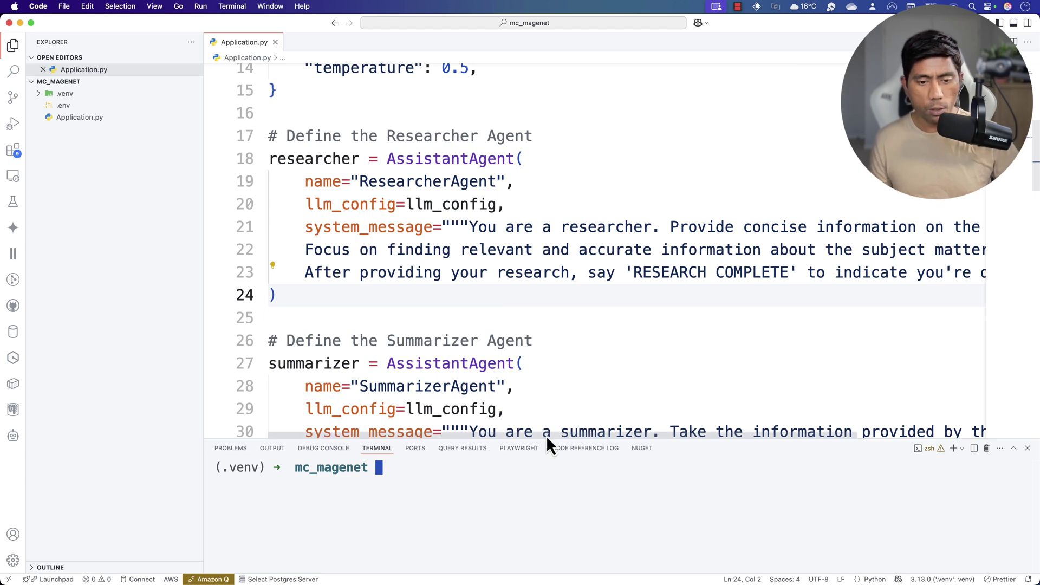
{"action": "left_click_drag", "start_coordinate": [544, 439], "coordinate": [576, 285]}
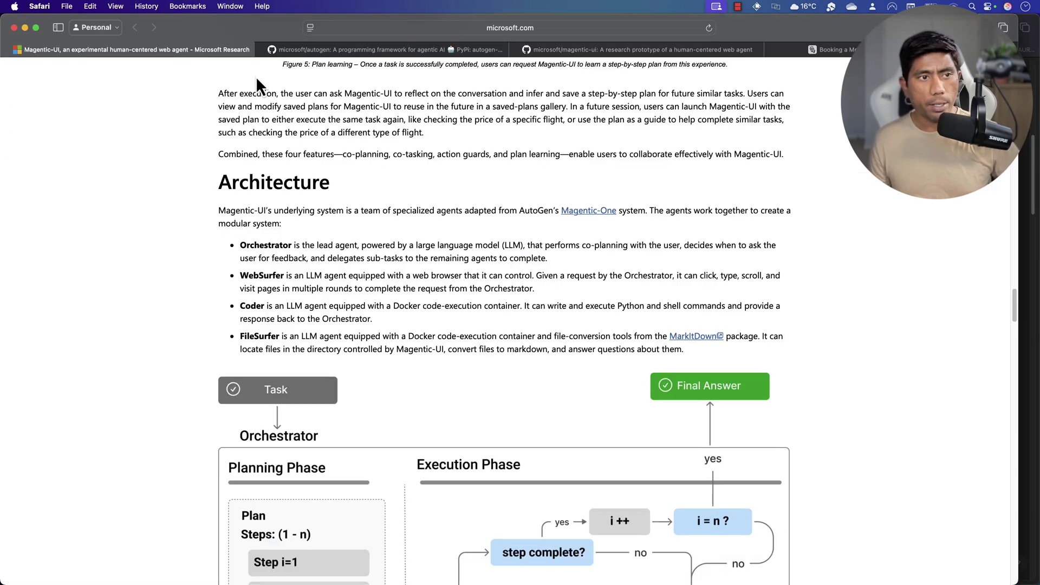
Switch to Safari and copy the "pip install magentic-ui[ollama]" command from the magentic-ui repository's README
{"action": "left_click", "coordinate": [363, 50]}
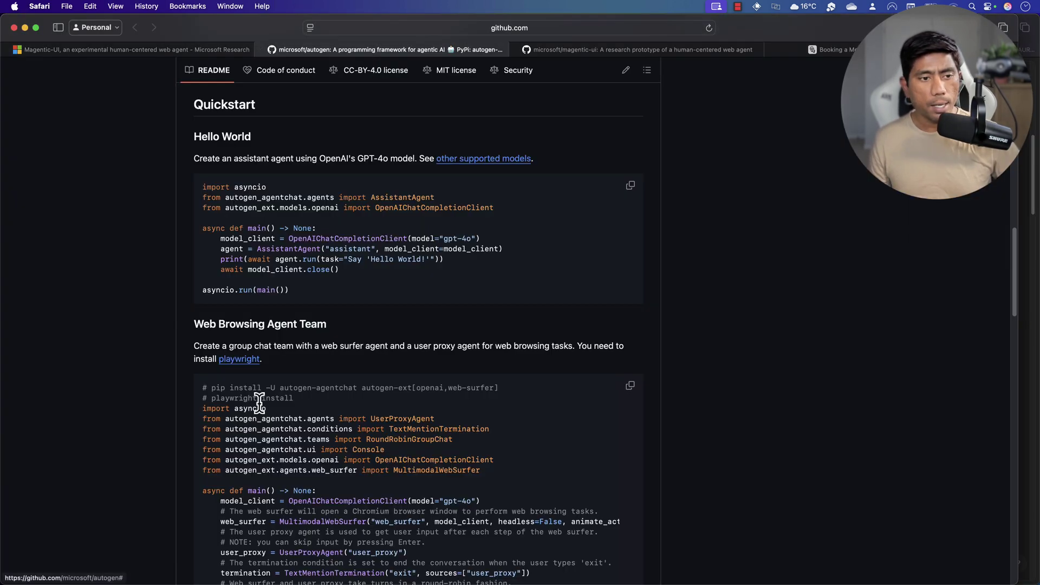
{"action": "left_click", "coordinate": [617, 49]}
{"action": "left_click_drag", "start_coordinate": [200, 155], "coordinate": [295, 175]}
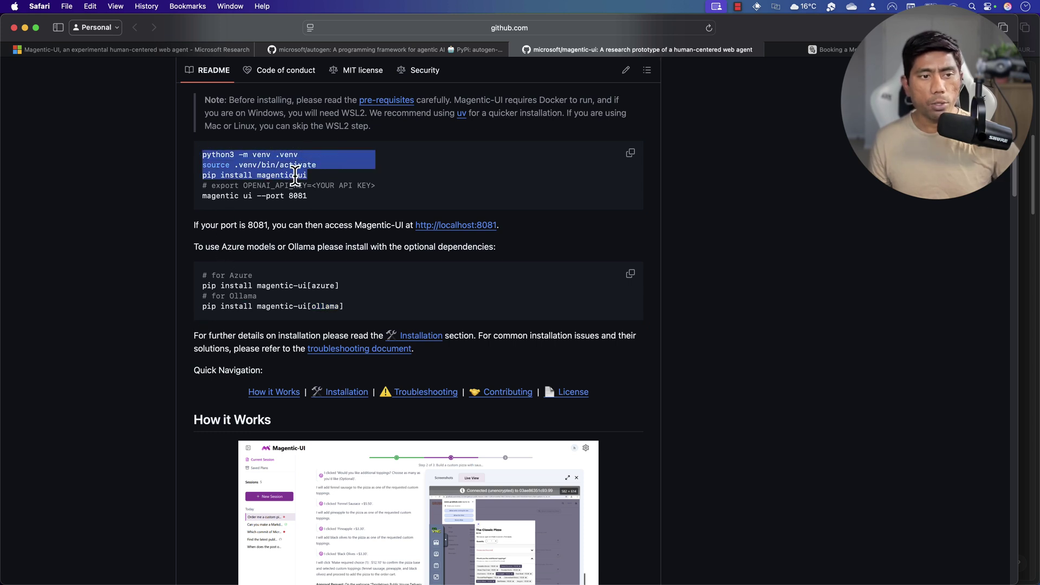
{"action": "triple_click", "coordinate": [295, 175]}
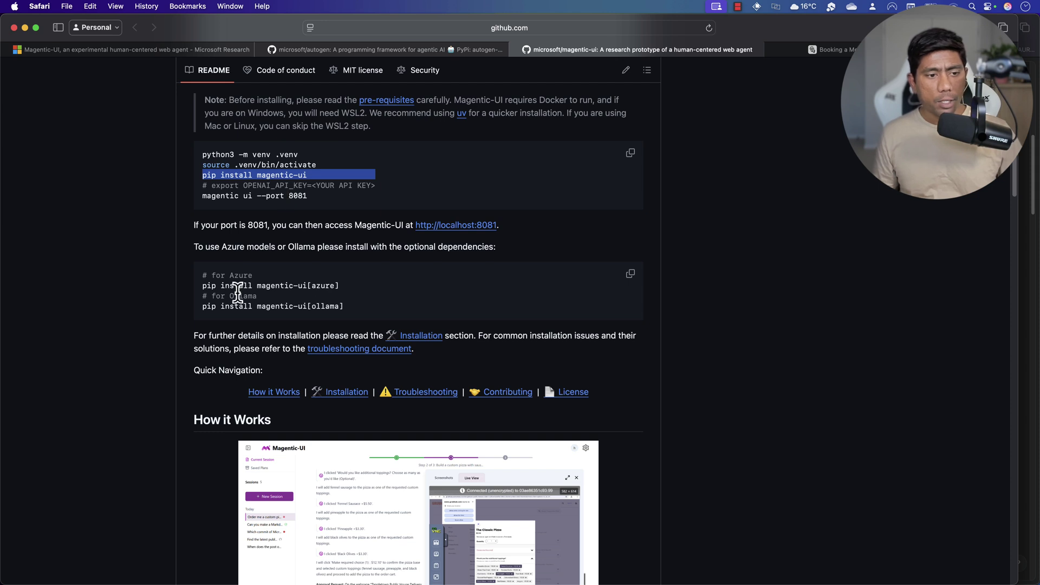
{"action": "left_click_drag", "start_coordinate": [202, 307], "coordinate": [353, 307]}
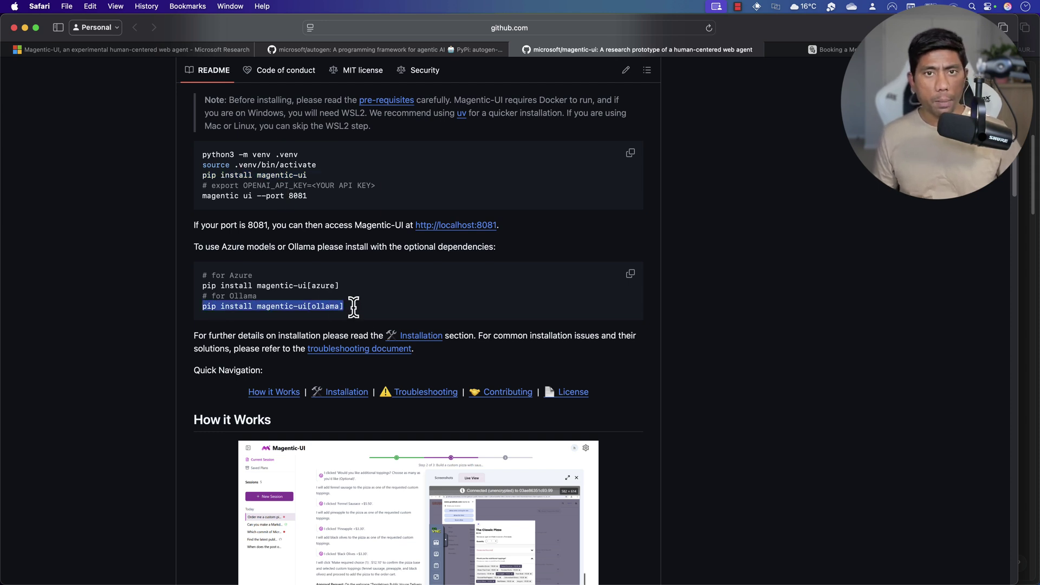
{"action": "key", "text": "super+c"}
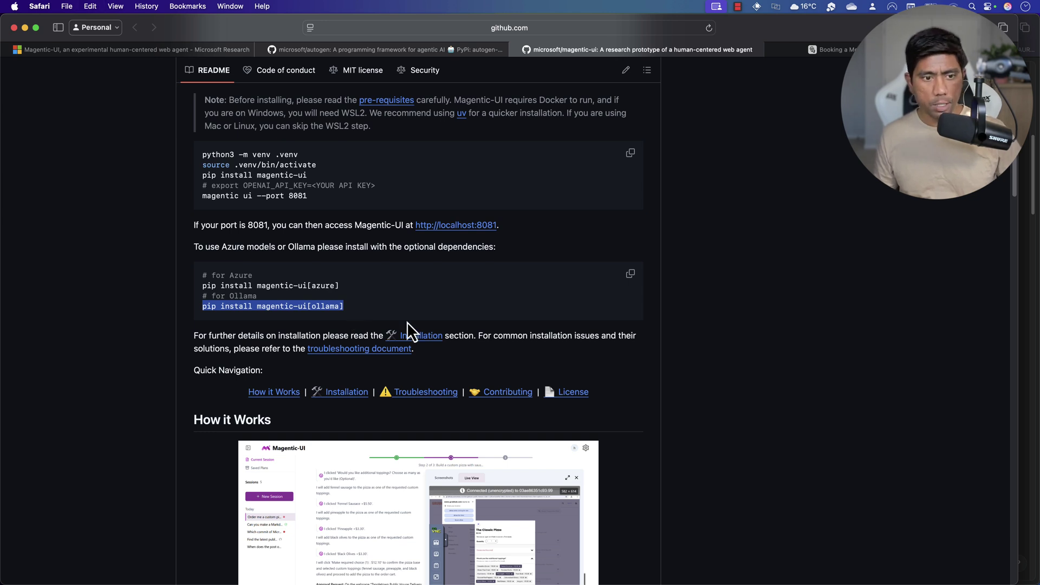
Paste the copied install command into the Visual Studio Code terminal and move the cursor back towards the start of the package name
{"action": "key", "text": "super+Tab"}
{"action": "key", "text": "super+v"}
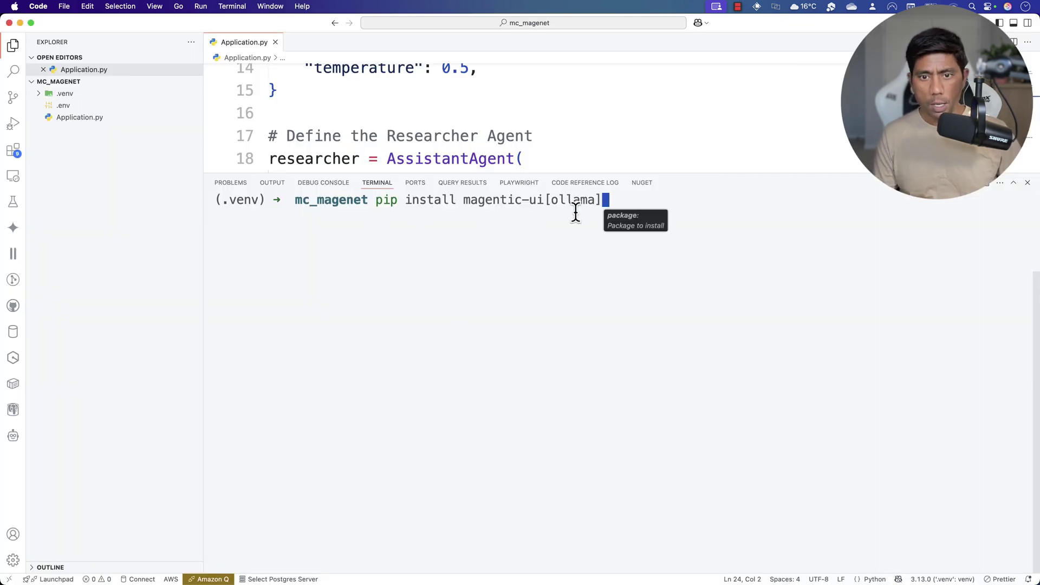
{"action": "key", "text": "Left"}
{"action": "key", "text": "Left"}
{"action": "key", "text": "Left"}
{"action": "key", "text": "Left"}
{"action": "key", "text": "Left"}
{"action": "key", "text": "Left"}
{"action": "key", "text": "Left"}
{"action": "key", "text": "Left"}
{"action": "key", "text": "Left"}
{"action": "key", "text": "Left"}
{"action": "key", "text": "Left"}
{"action": "key", "text": "Left"}
{"action": "key", "text": "Left"}
{"action": "key", "text": "Left"}
{"action": "key", "text": "Left"}
{"action": "key", "text": "Left"}
{"action": "key", "text": "Left"}
{"action": "key", "text": "Left"}
{"action": "key", "text": "Left"}
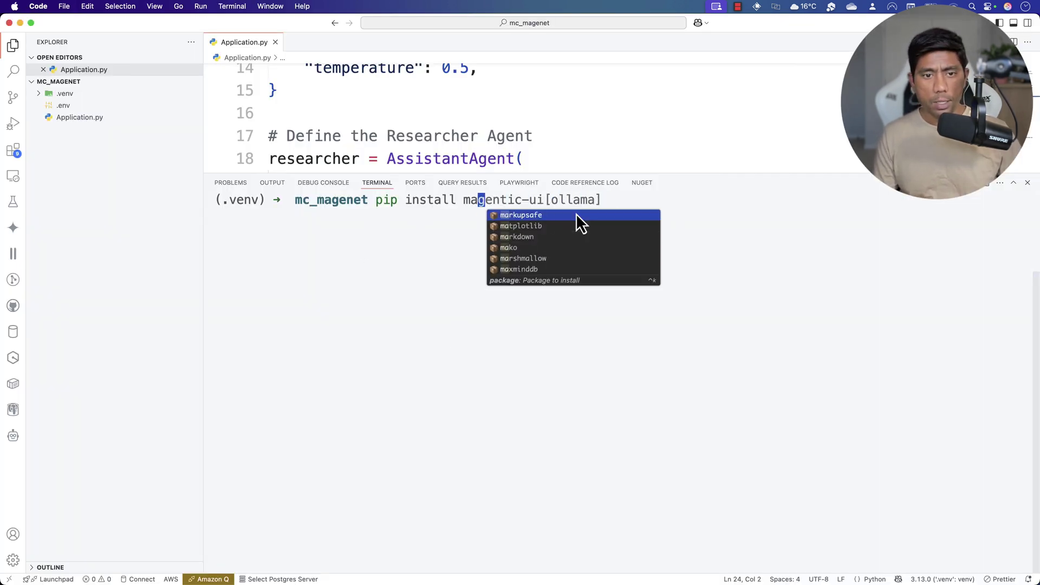
Install magentic-ui[ollama] with pip in the Visual Studio Code terminal, pasting the package name copied from the repository's README in Safari
{"action": "key", "text": "Up"}
{"action": "key", "text": "Up"}
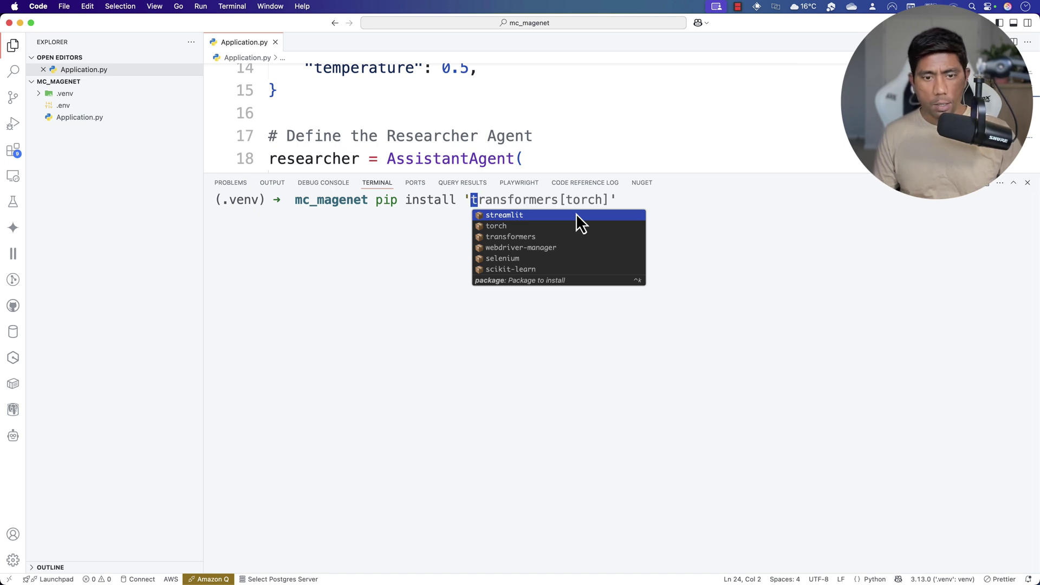
{"action": "key", "text": "ctrl+k"}
{"action": "type", "text": "me"}
{"action": "key", "text": "Down"}
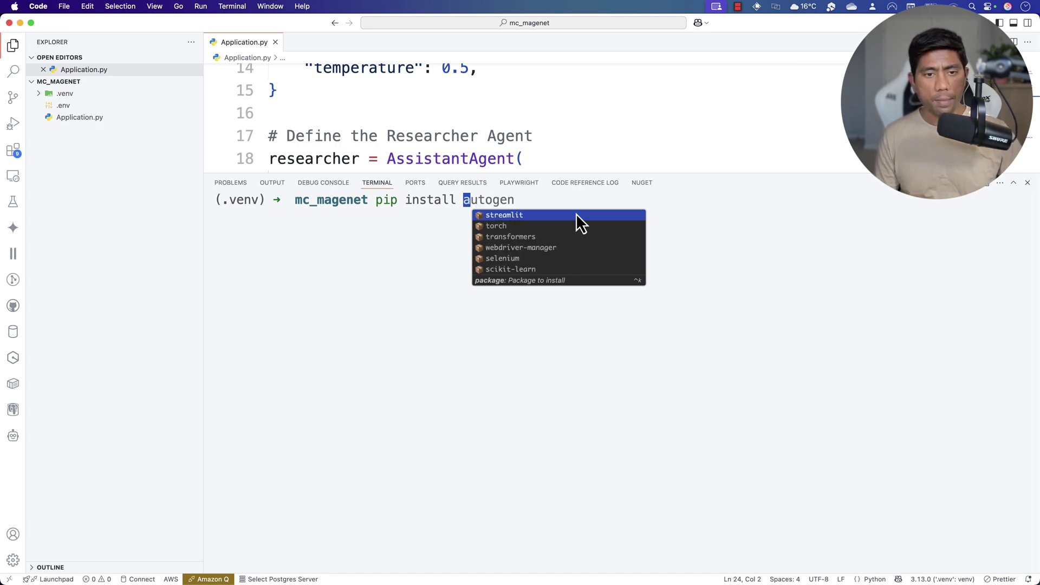
{"action": "key", "text": "super+Tab"}
{"action": "left_click_drag", "start_coordinate": [258, 306], "coordinate": [350, 320]}
{"action": "key", "text": "super+Tab"}
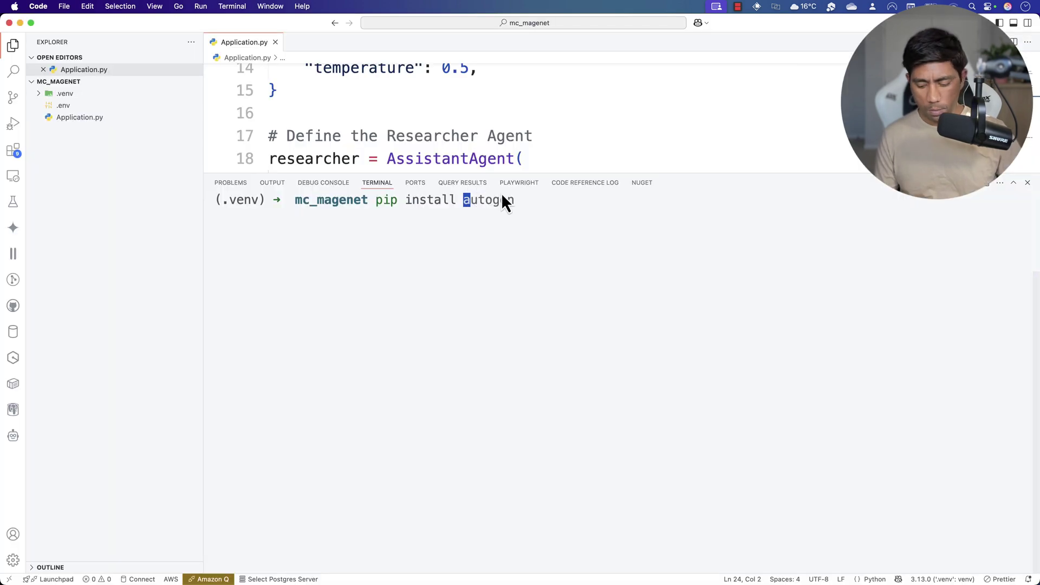
{"action": "key", "text": "super+v"}
{"action": "key", "text": "Return"}
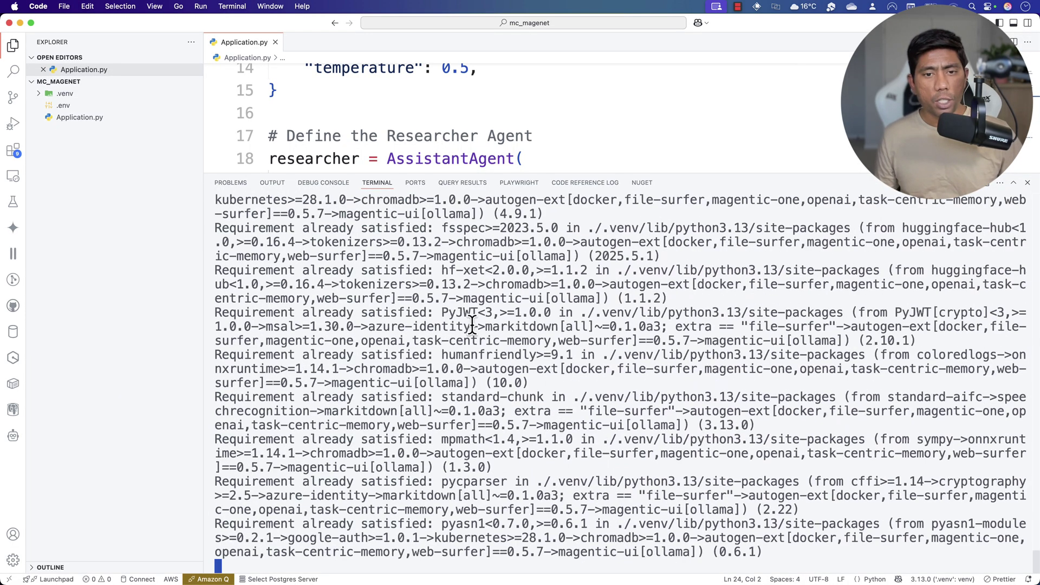
Copy the "magentic ui --port 8081" command from the README in Safari and paste it into the Visual Studio Code terminal
{"action": "key", "text": "super+Tab"}
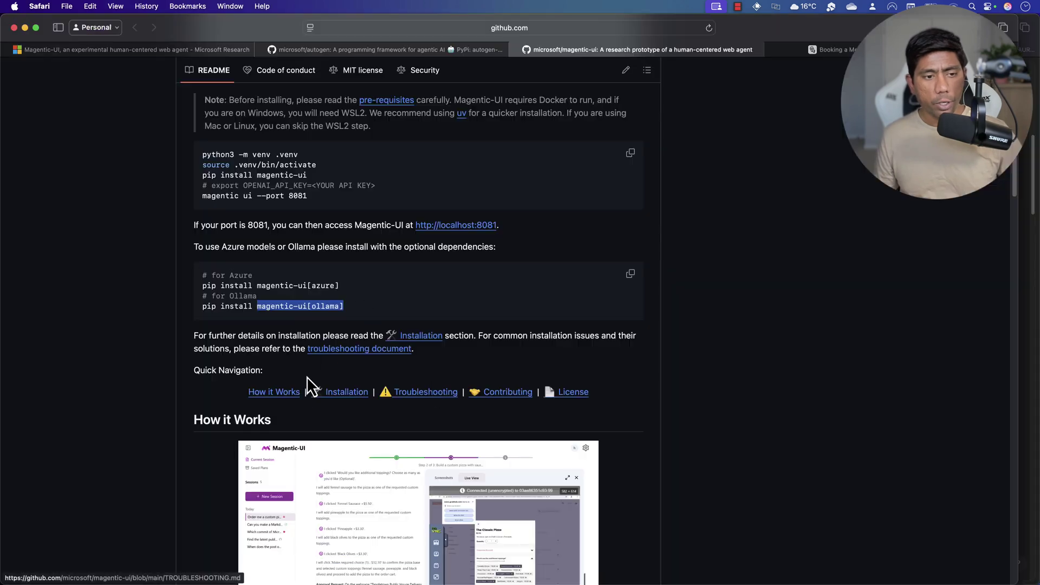
{"action": "left_click_drag", "start_coordinate": [204, 195], "coordinate": [358, 195]}
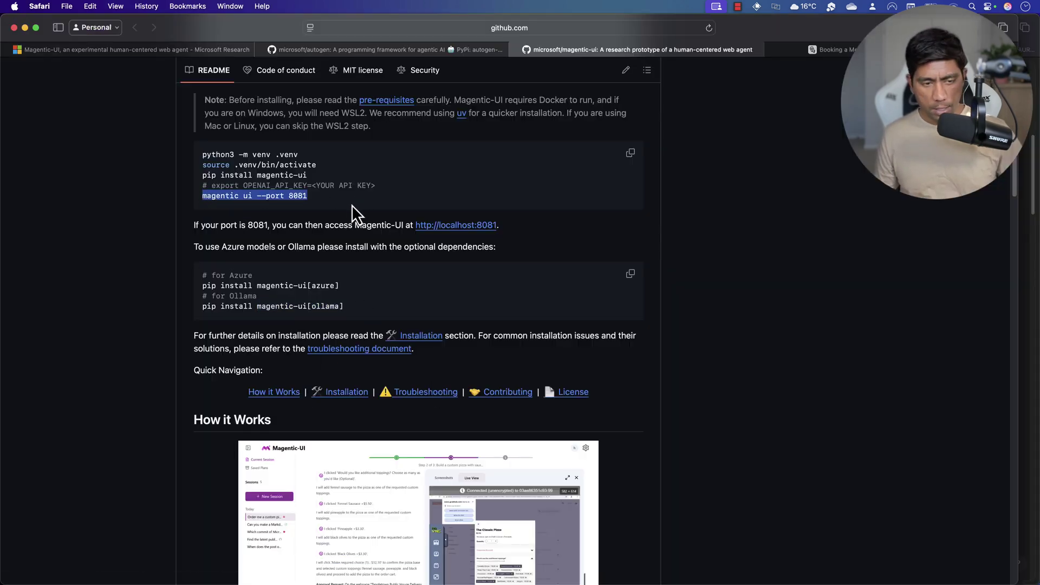
{"action": "key", "text": "super+c"}
{"action": "key", "text": "super+Tab"}
{"action": "key", "text": "super+v"}
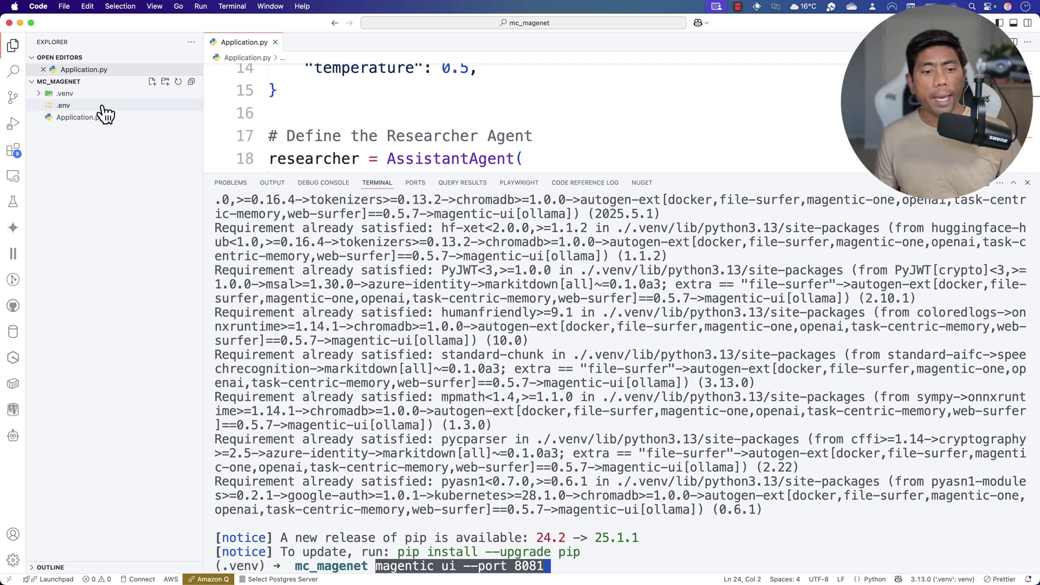
Open the .env file, highlight its OPENAI_API_KEY variable name and delete the file from the project
{"action": "left_click", "coordinate": [85, 106]}
{"action": "left_click_drag", "start_coordinate": [338, 81], "coordinate": [394, 74]}
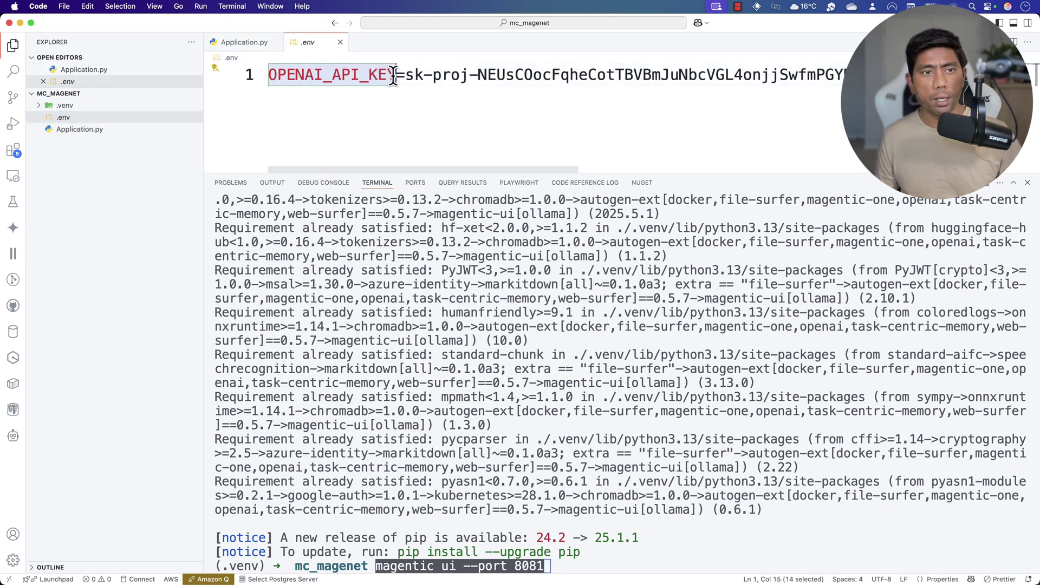
{"action": "left_click", "coordinate": [71, 116]}
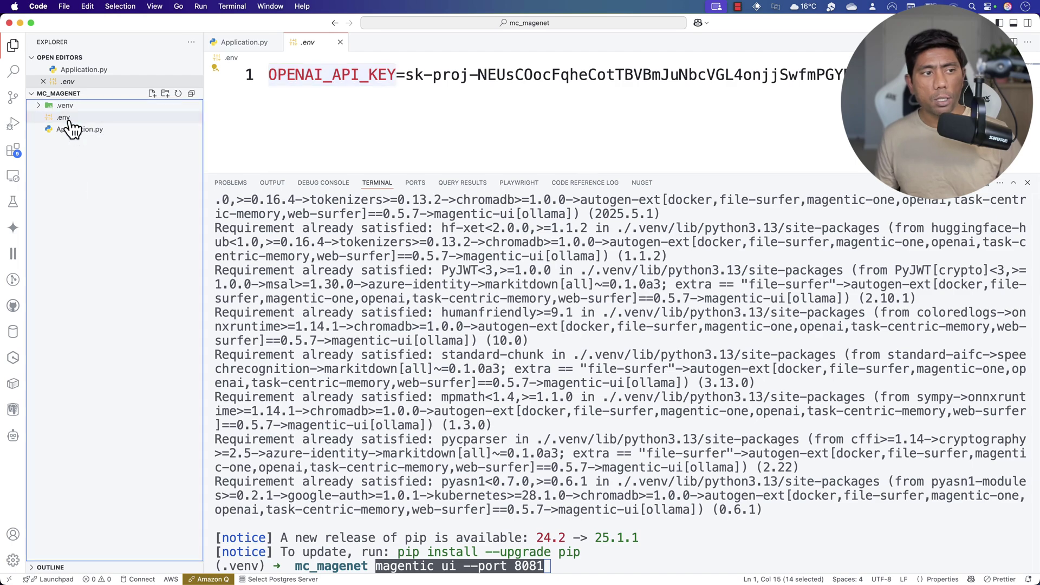
{"action": "key", "text": "super+BackSpace"}
{"action": "key", "text": "Return"}
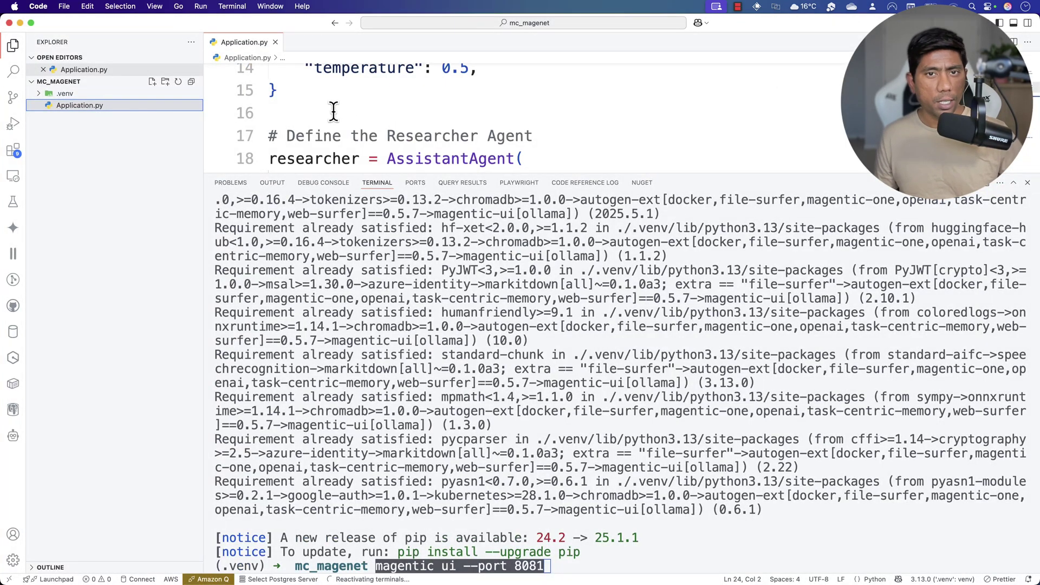
Try to start Magentic-UI by running the pasted "magentic ui --port 8081" command in the terminal
{"action": "left_click", "coordinate": [590, 560]}
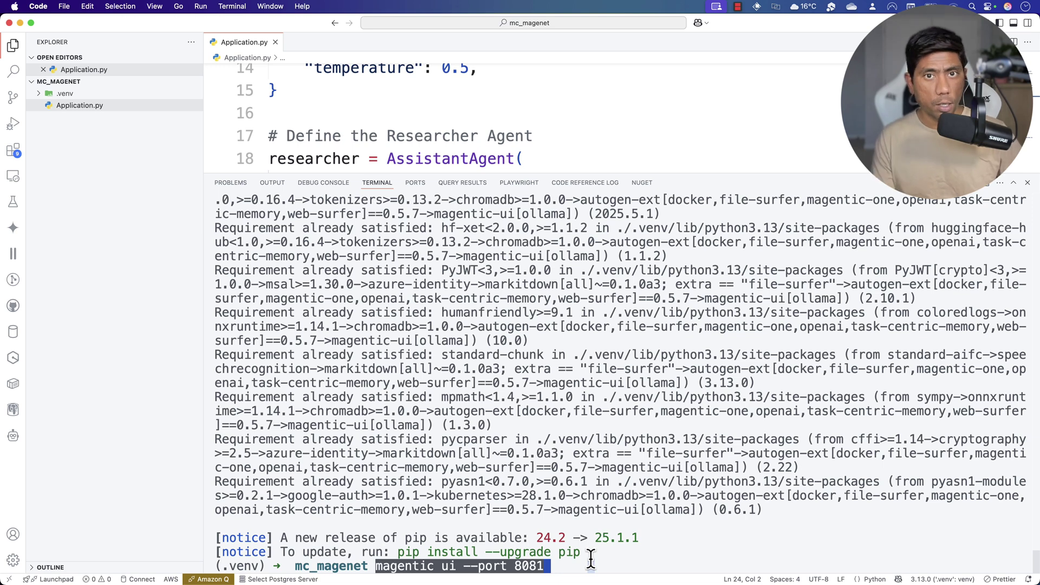
{"action": "key", "text": "super+space"}
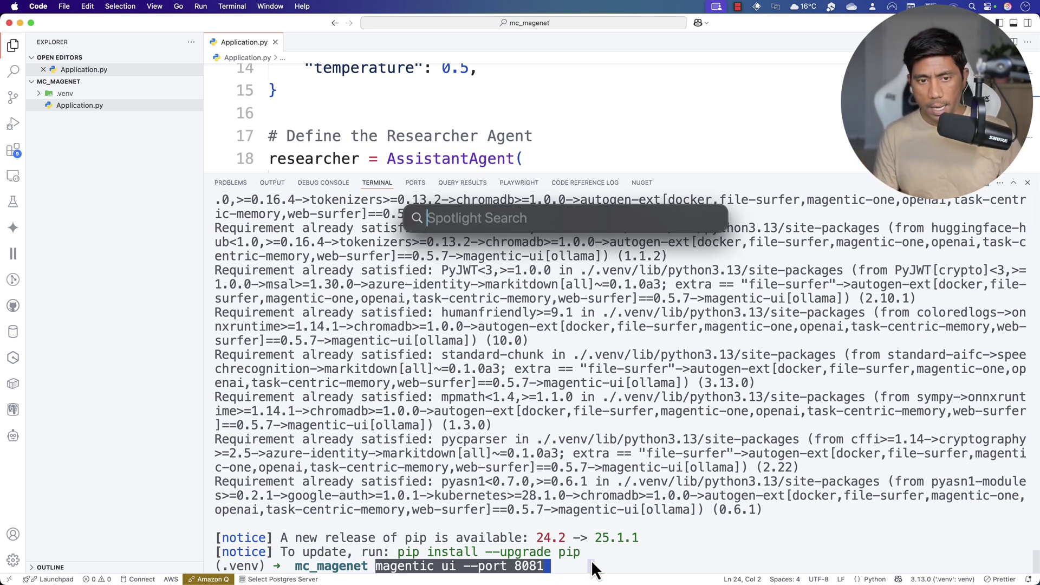
{"action": "key", "text": "Escape"}
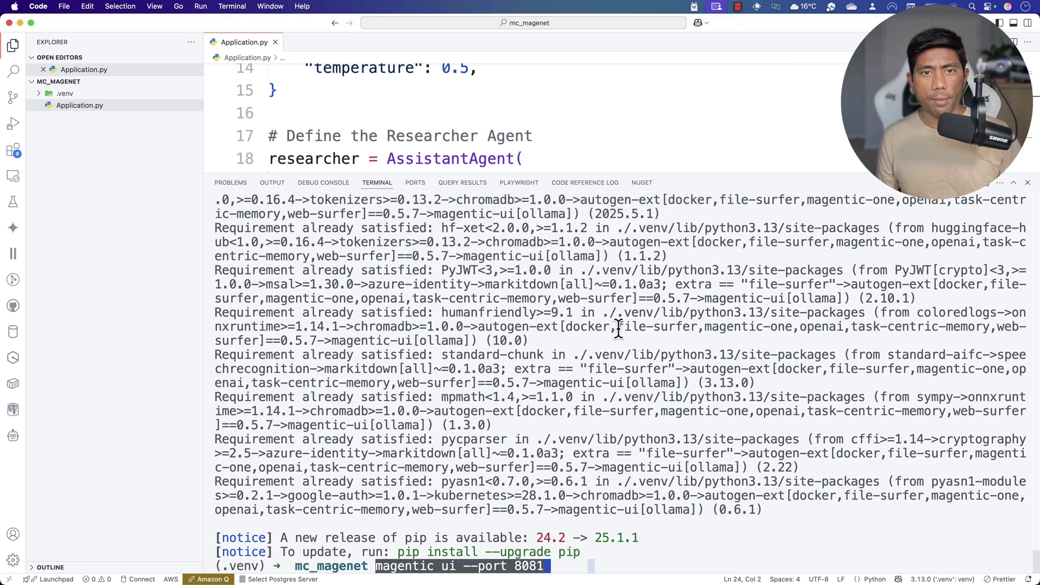
{"action": "key", "text": "Return"}
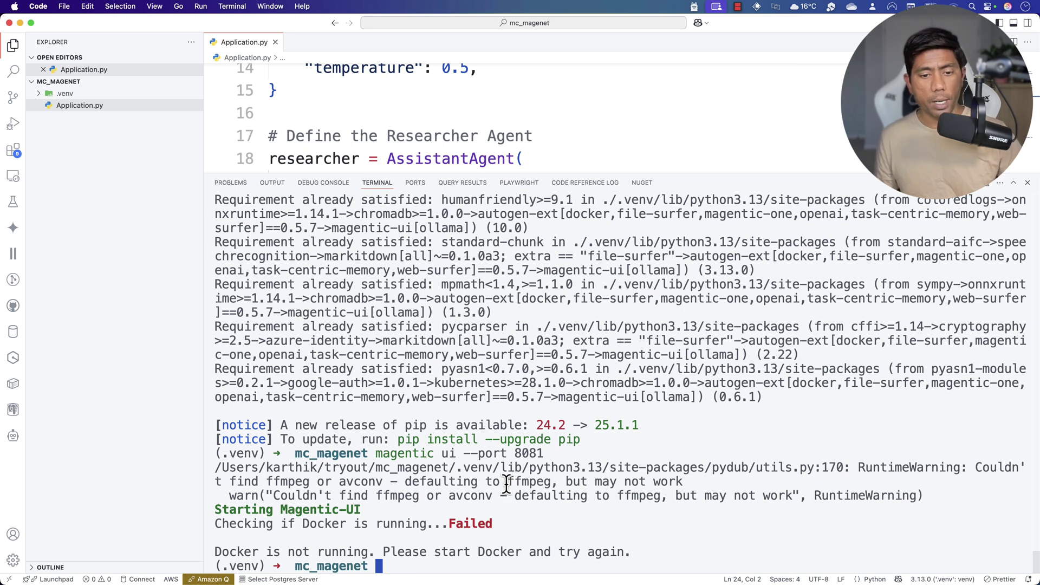
Select the Docker check line in the terminal output and launch Docker Desktop
{"action": "left_click_drag", "start_coordinate": [218, 524], "coordinate": [520, 524]}
{"action": "key", "text": "super+c"}
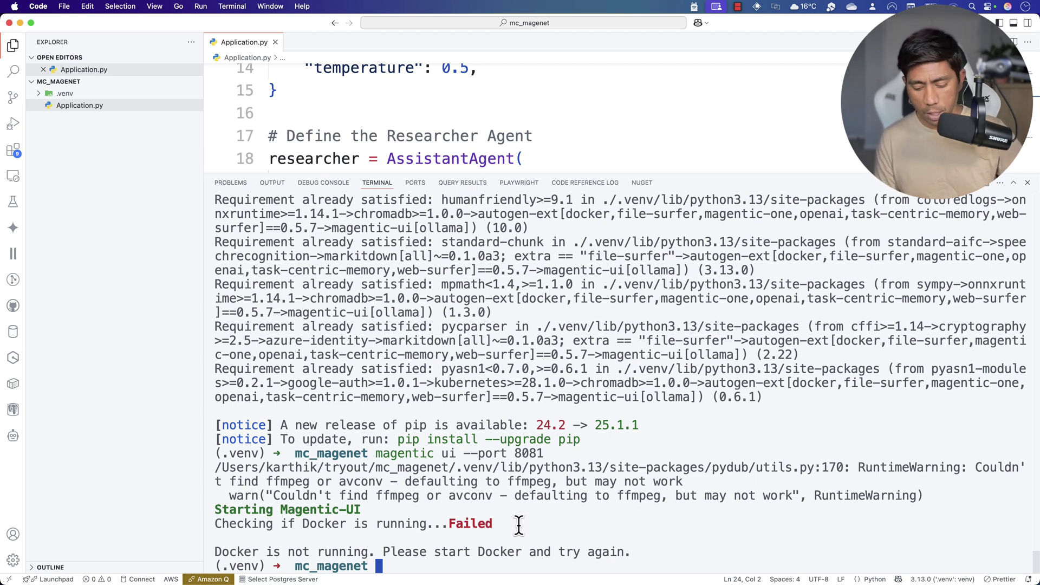
{"action": "key", "text": "super+space"}
{"action": "type", "text": "doc"}
{"action": "key", "text": "Return"}
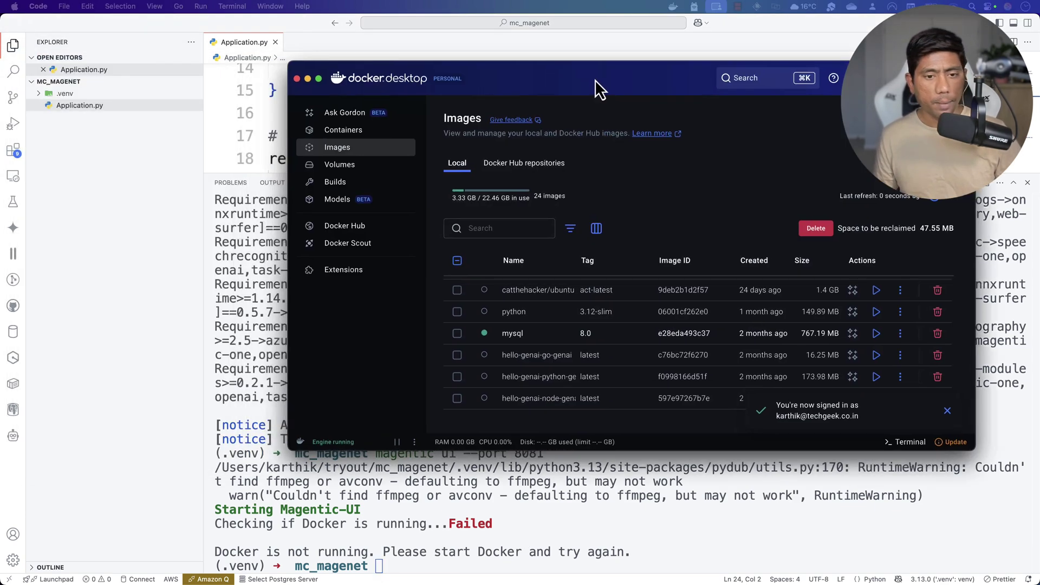
Review the local images and containers in Docker Desktop and open the logs of the trusting_wescoff container
{"action": "scroll", "coordinate": [484, 401], "scroll_direction": "down", "scroll_amount": 2}
{"action": "scroll", "coordinate": [477, 400], "scroll_direction": "down", "scroll_amount": 5}
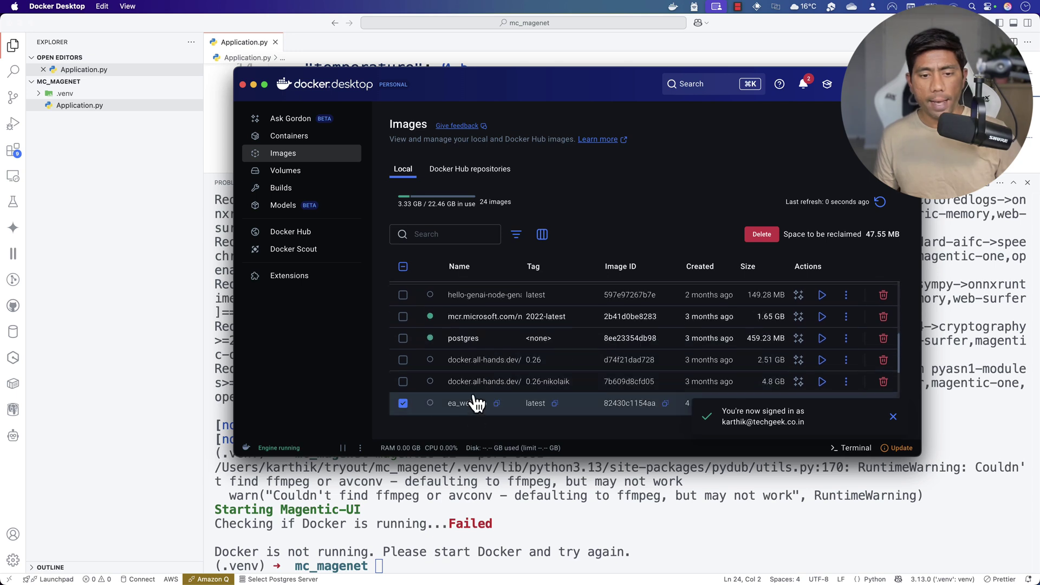
{"action": "left_click", "coordinate": [290, 139]}
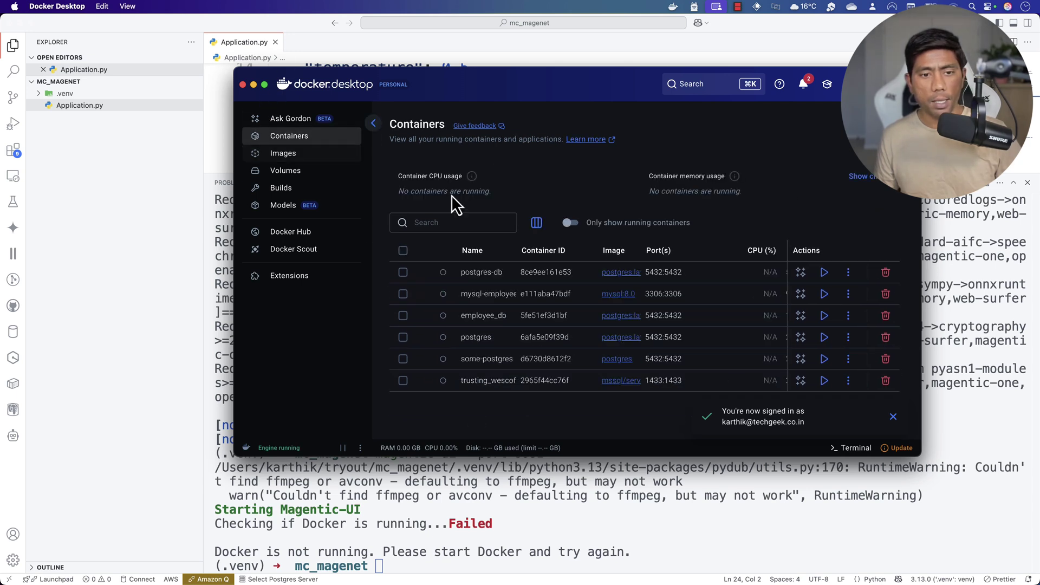
{"action": "left_click", "coordinate": [486, 382]}
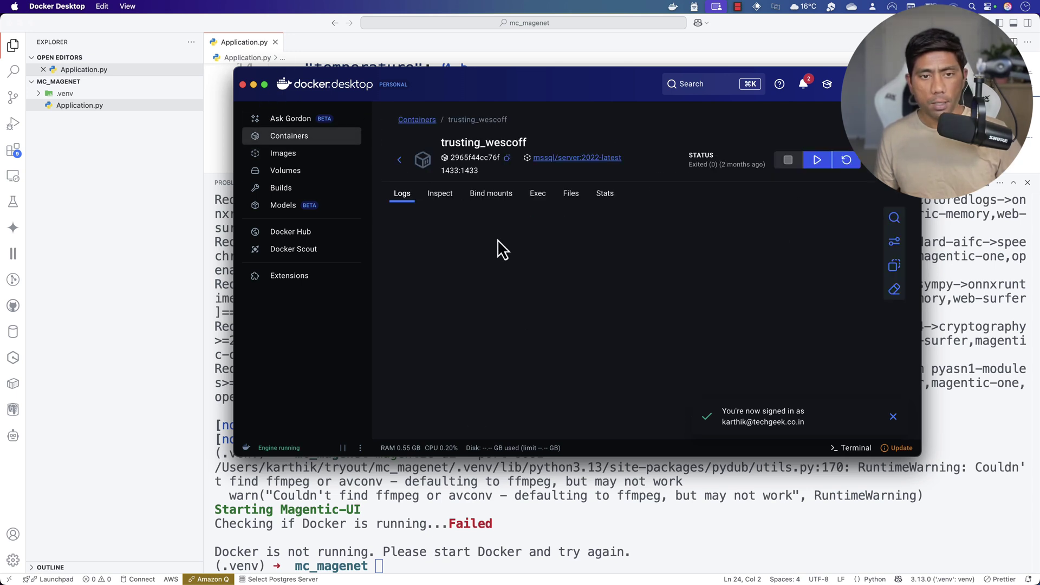
{"action": "double_click", "coordinate": [514, 144]}
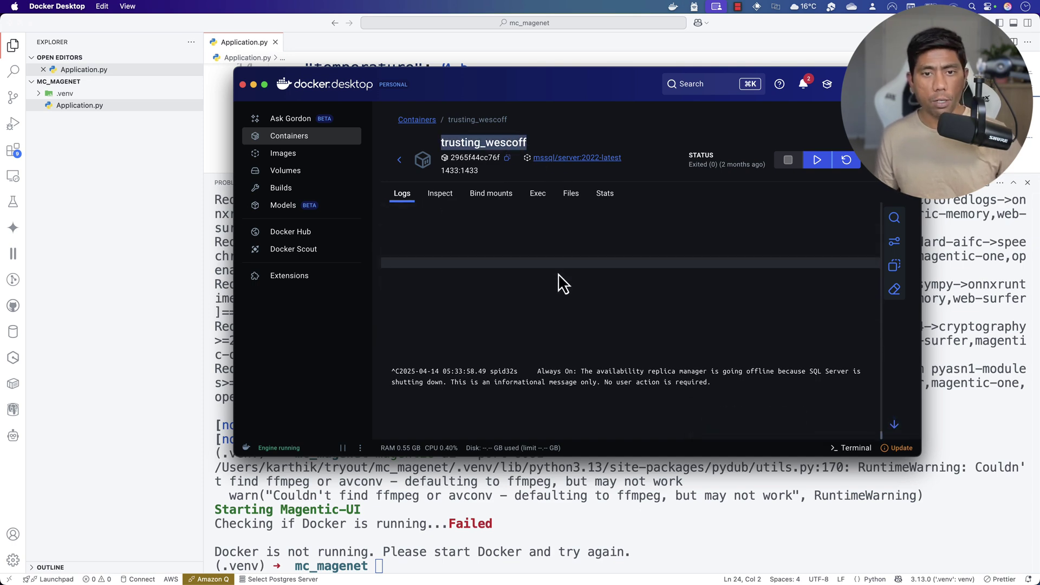
Switch to Visual Studio Code and rerun "magentic ui --port 8081" in the terminal
{"action": "key", "text": "super+Tab"}
{"action": "key", "text": "Up"}
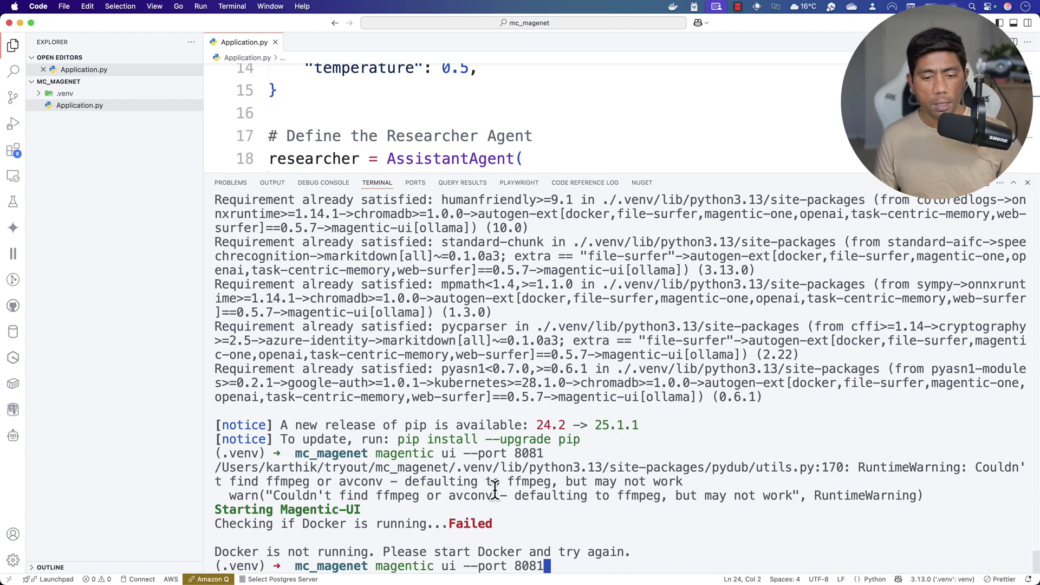
{"action": "key", "text": "Return"}
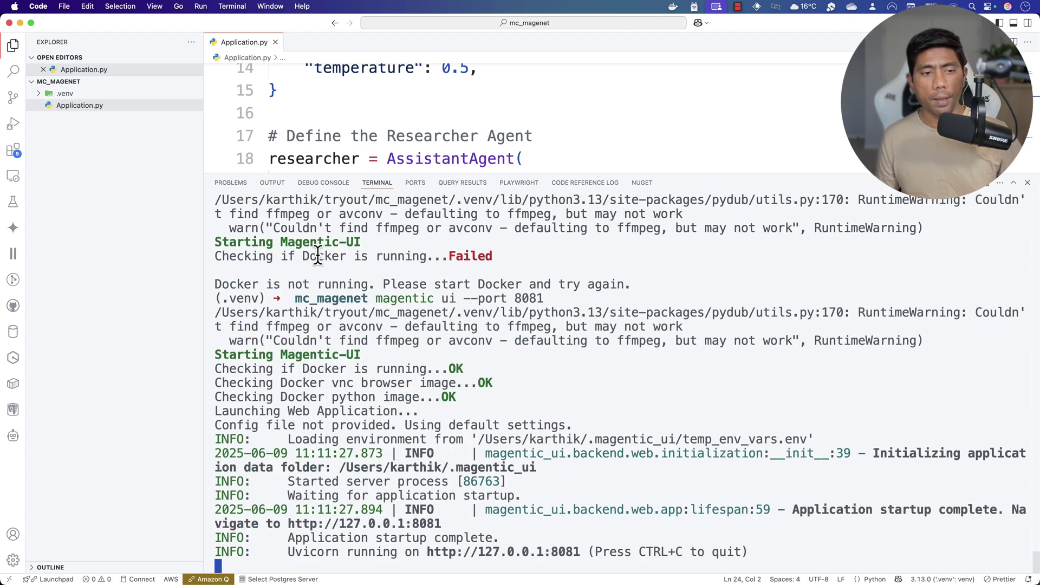
Examine the Docker, vnc browser image, python image and web application launch lines in the startup output
{"action": "left_click_drag", "start_coordinate": [218, 369], "coordinate": [499, 383]}
{"action": "left_click_drag", "start_coordinate": [281, 384], "coordinate": [500, 383]}
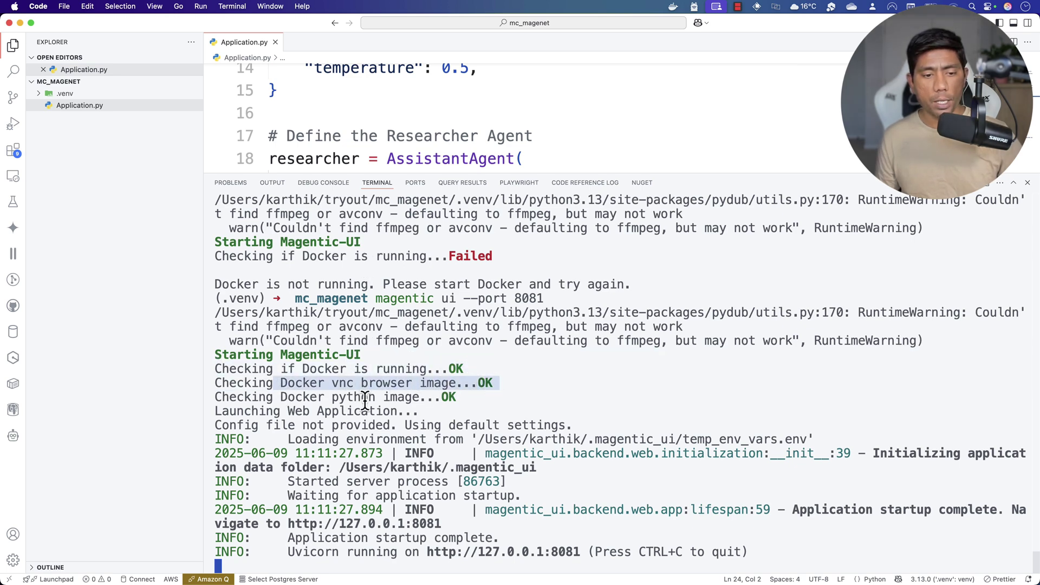
{"action": "left_click_drag", "start_coordinate": [283, 399], "coordinate": [473, 398]}
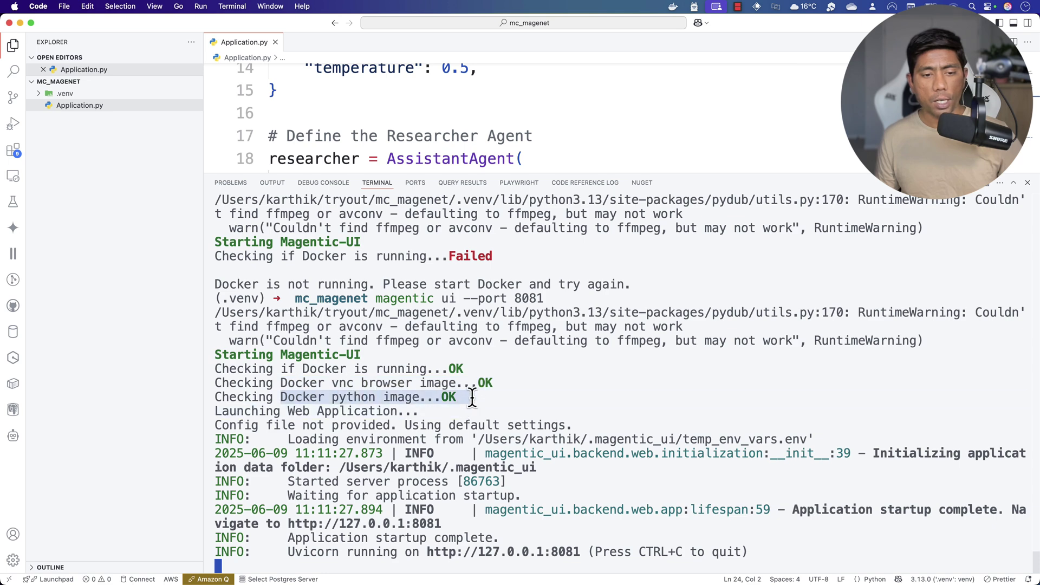
{"action": "left_click_drag", "start_coordinate": [281, 411], "coordinate": [420, 412]}
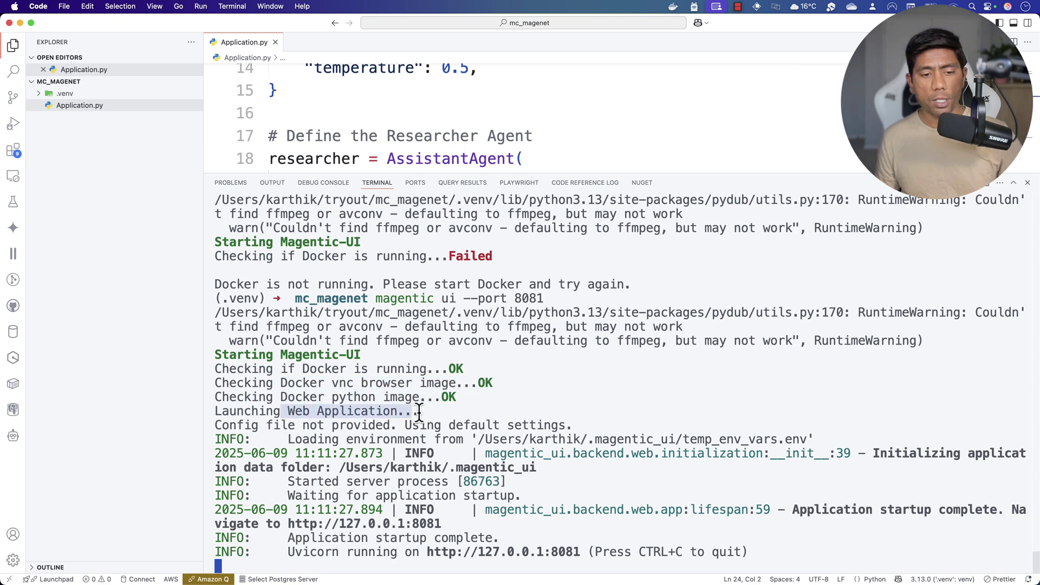
{"action": "left_click_drag", "start_coordinate": [448, 524], "coordinate": [294, 523]}
{"action": "key", "text": "super+Tab"}
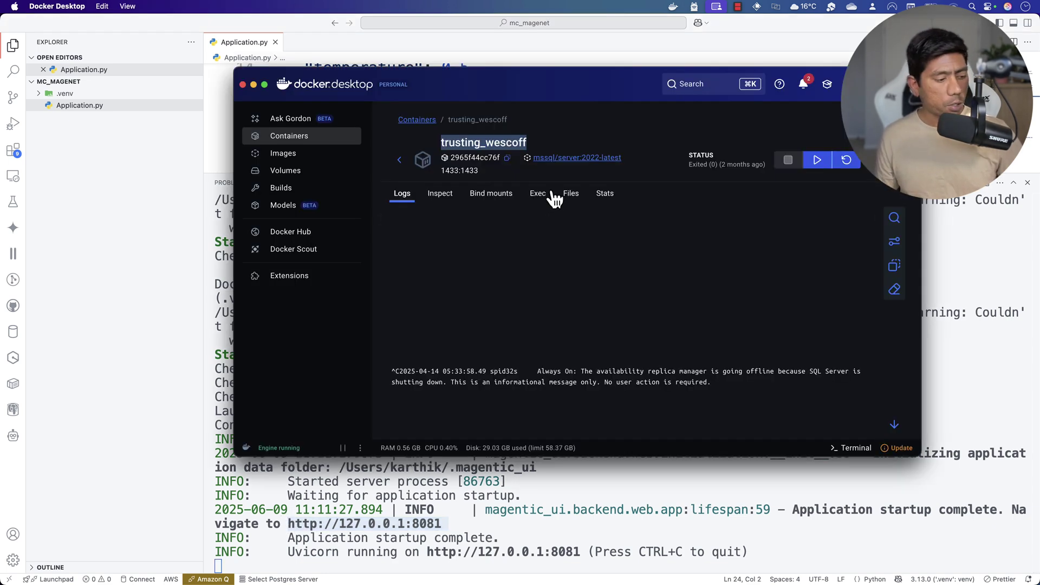
{"action": "key", "text": "super+Tab"}
{"action": "key", "text": "ctrl+Tab"}
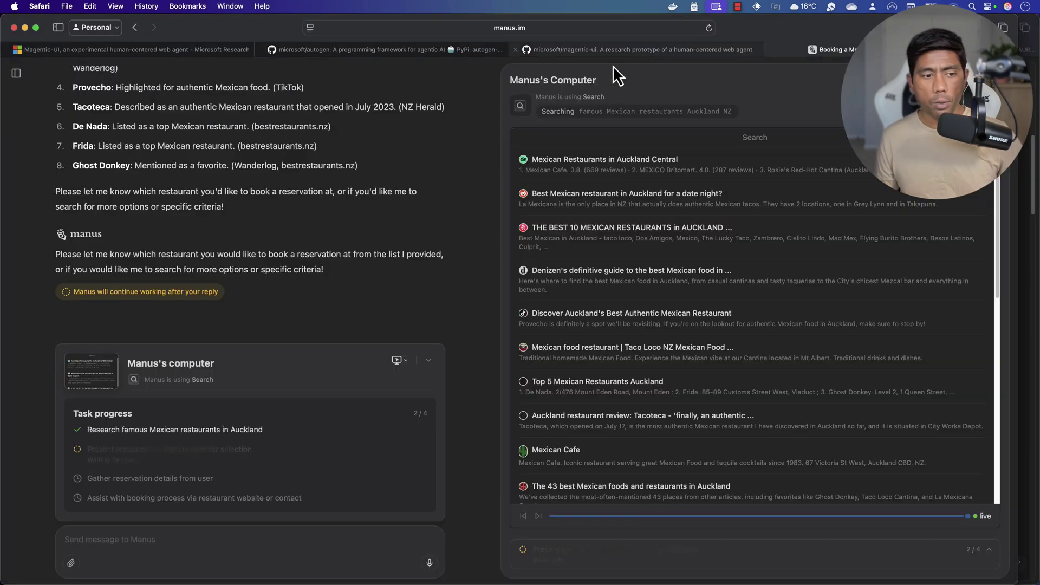
{"action": "scroll", "coordinate": [675, 425], "scroll_direction": "down", "scroll_amount": 10}
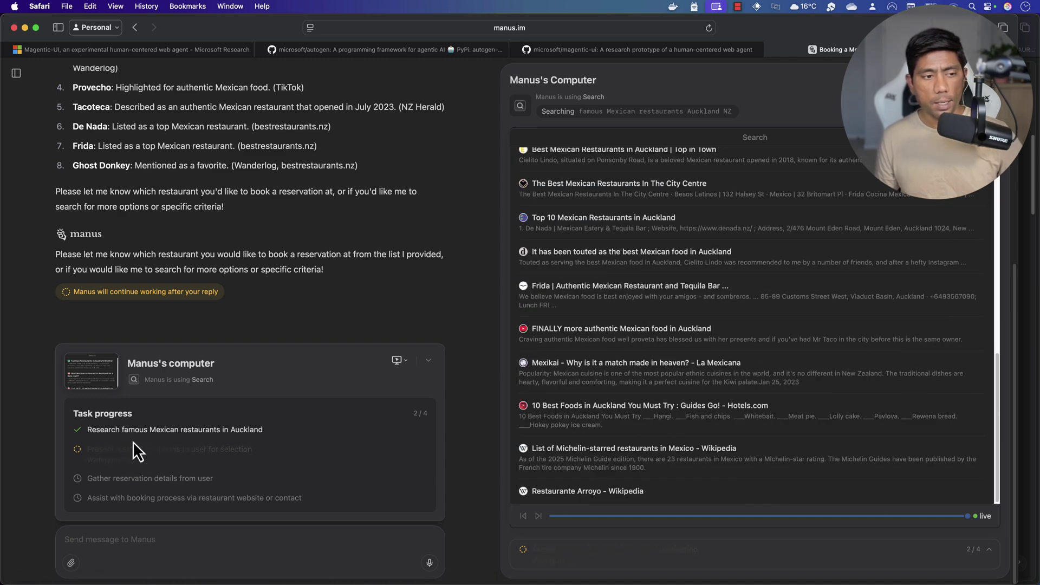
{"action": "key", "text": "super+t"}
{"action": "key", "text": "super+v"}
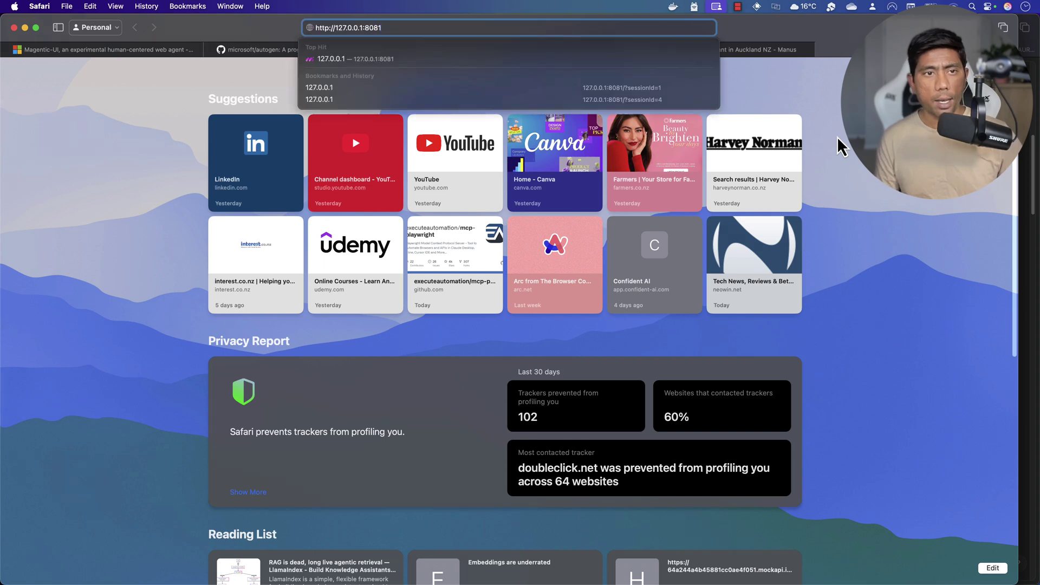
{"action": "key", "text": "Return"}
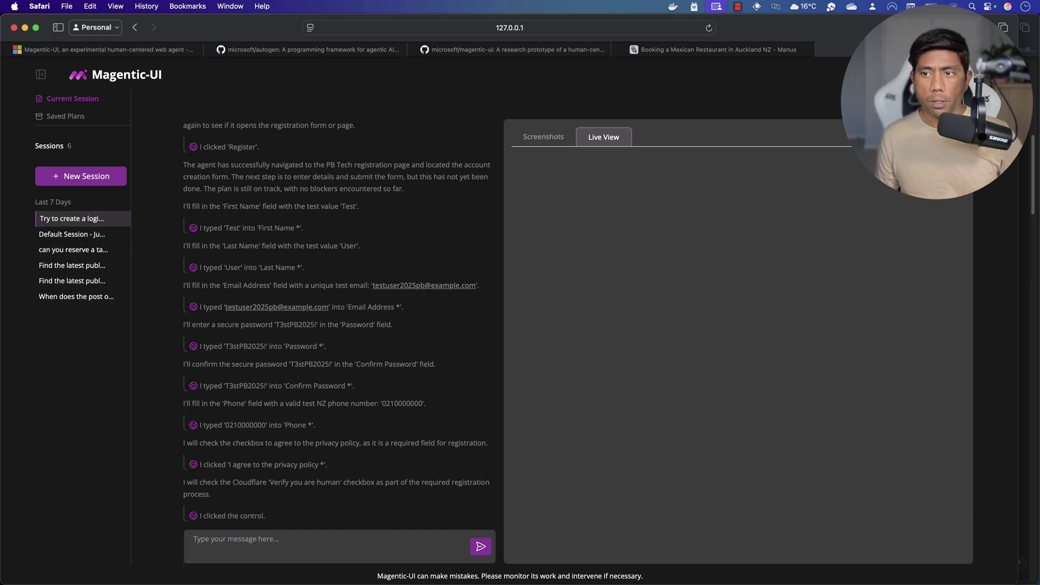
Start a new session and open the model configuration in the settings after viewing the advanced options
{"action": "left_click", "coordinate": [93, 177]}
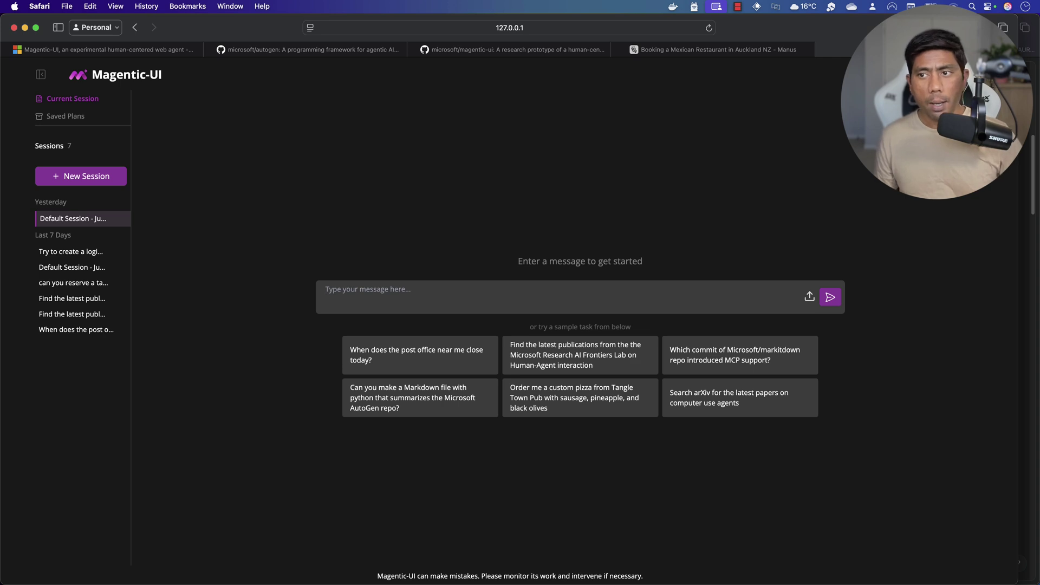
{"action": "left_click", "coordinate": [1000, 74]}
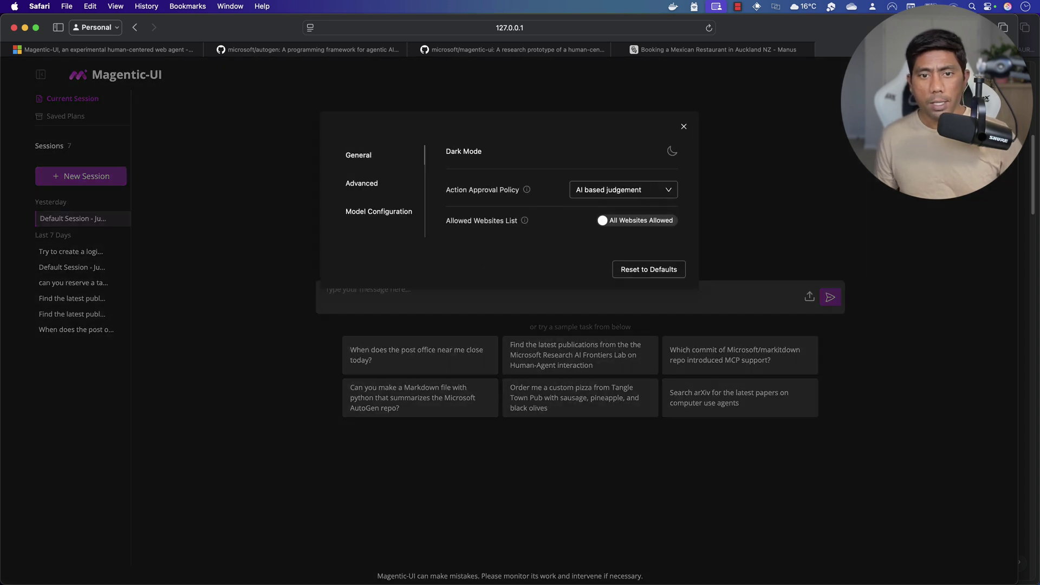
{"action": "left_click", "coordinate": [364, 187]}
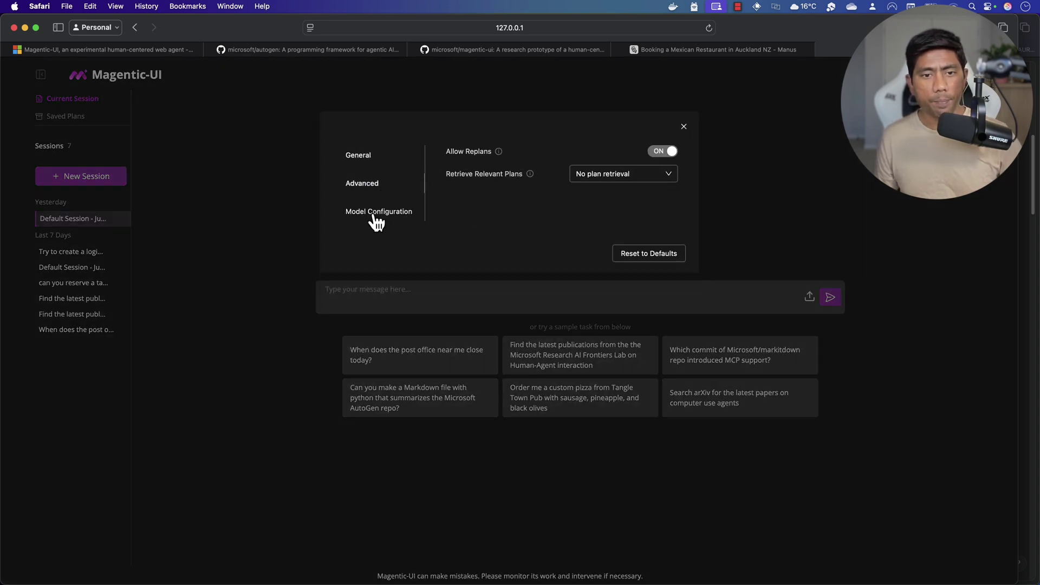
{"action": "left_click", "coordinate": [377, 216]}
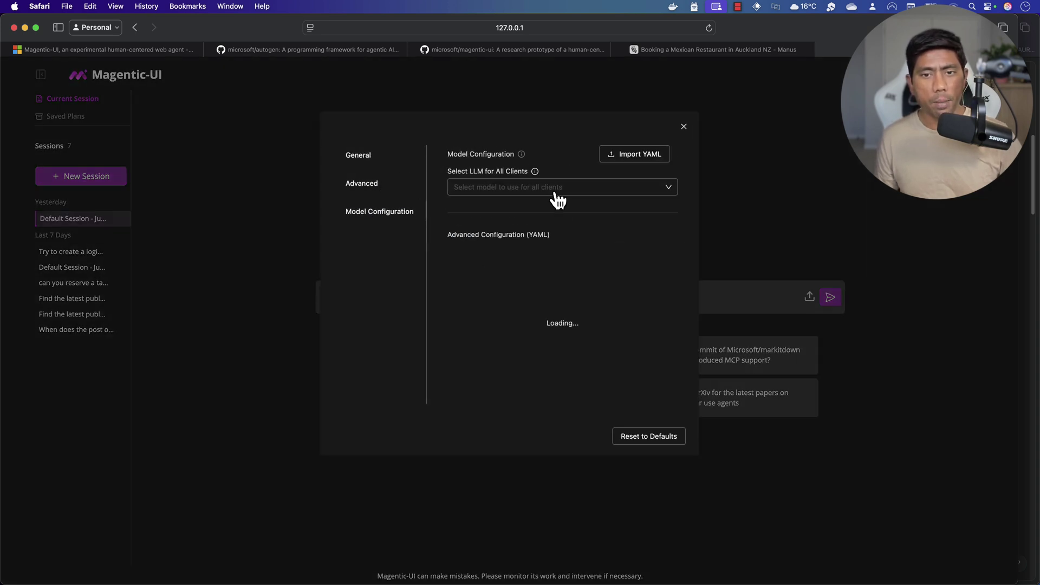
Compare the Ollama (Local) and OpenAI GPT-4.1 configurations, and choose Ollama (Local) as the LLM for all clients
{"action": "left_click", "coordinate": [670, 192]}
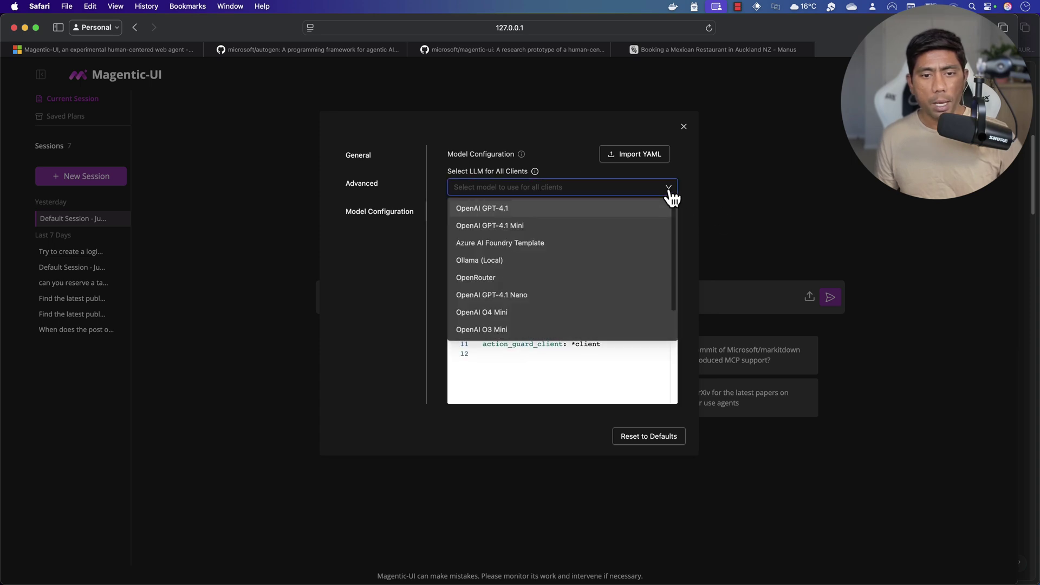
{"action": "left_click", "coordinate": [492, 262]}
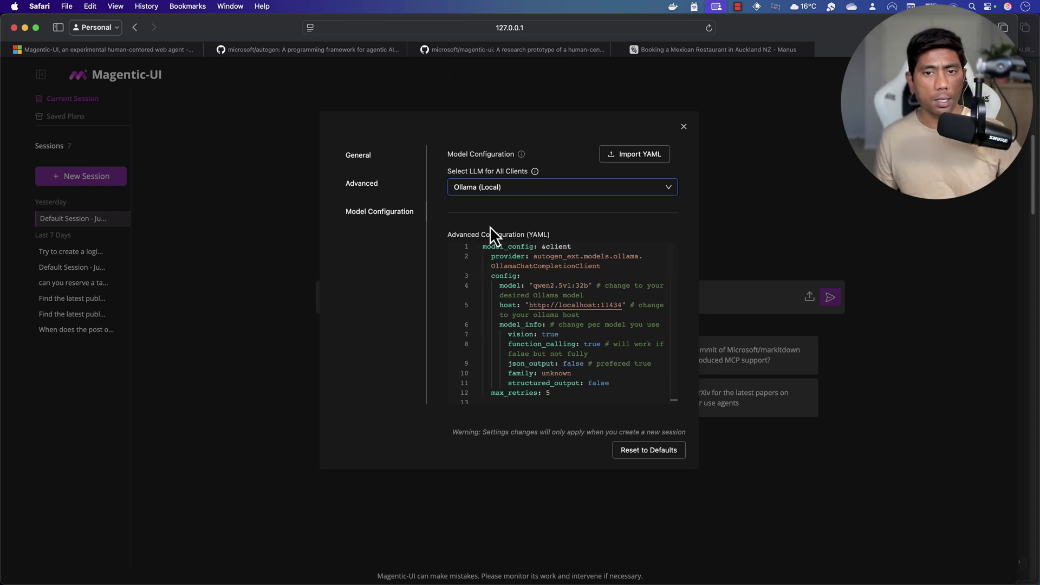
{"action": "left_click", "coordinate": [518, 190]}
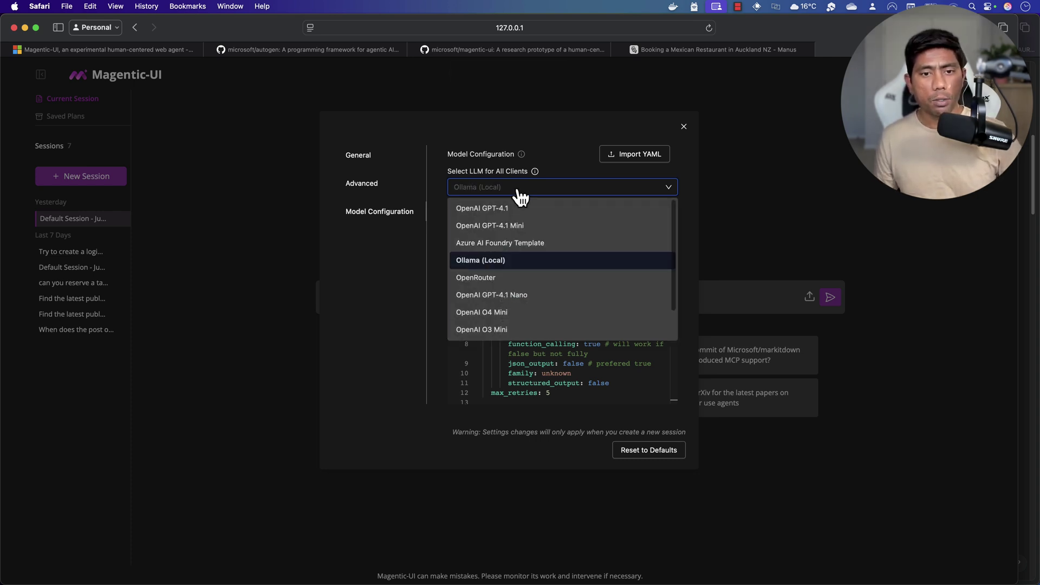
{"action": "left_click", "coordinate": [517, 211]}
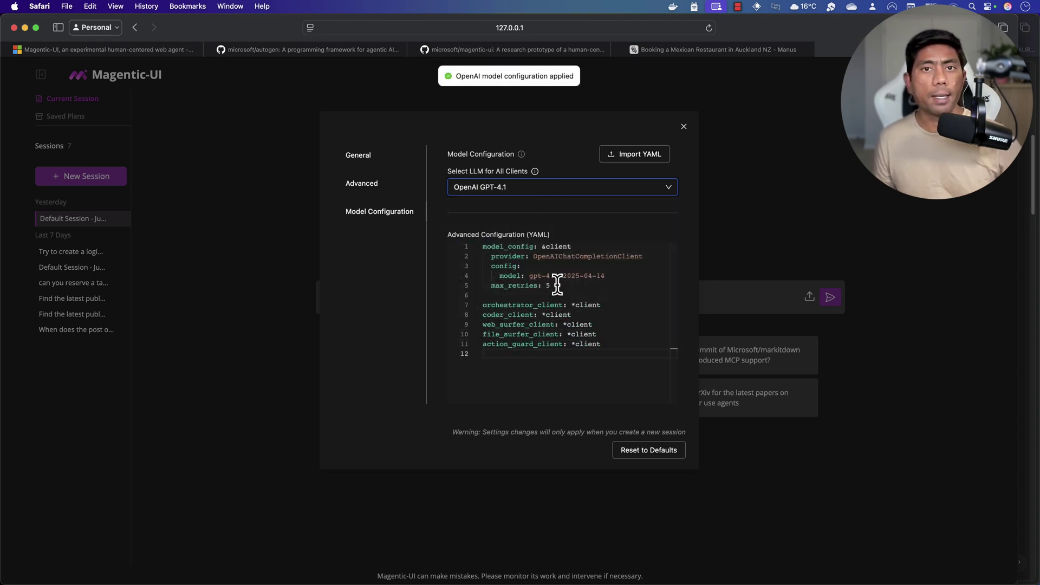
{"action": "left_click", "coordinate": [557, 189]}
{"action": "left_click", "coordinate": [504, 265]}
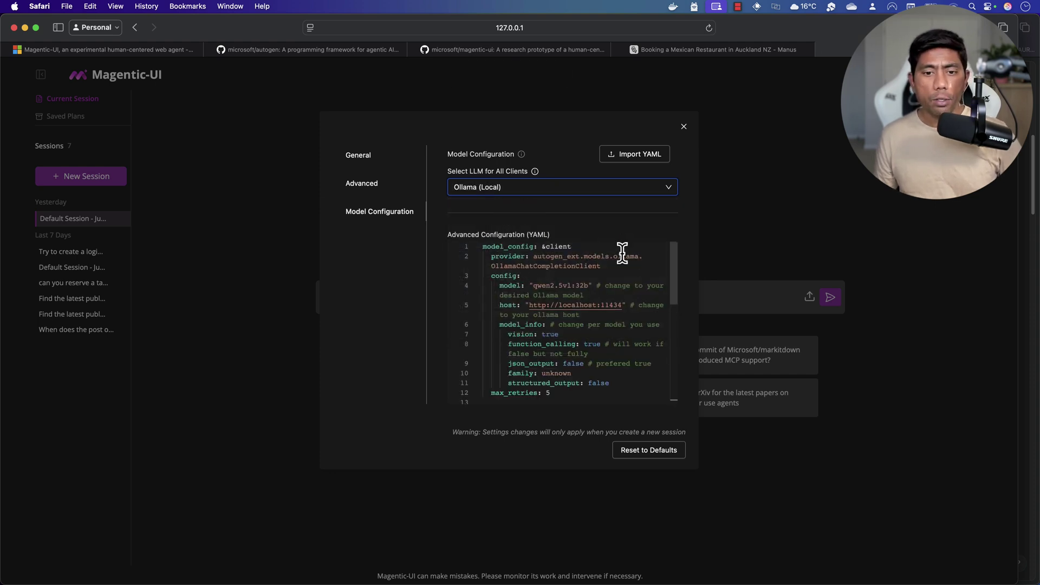
Switch to the Hyper terminal, run "ollama list" and copy the model name llama3.2:latest
{"action": "key", "text": "super+Tab"}
{"action": "key", "text": "super+Tab"}
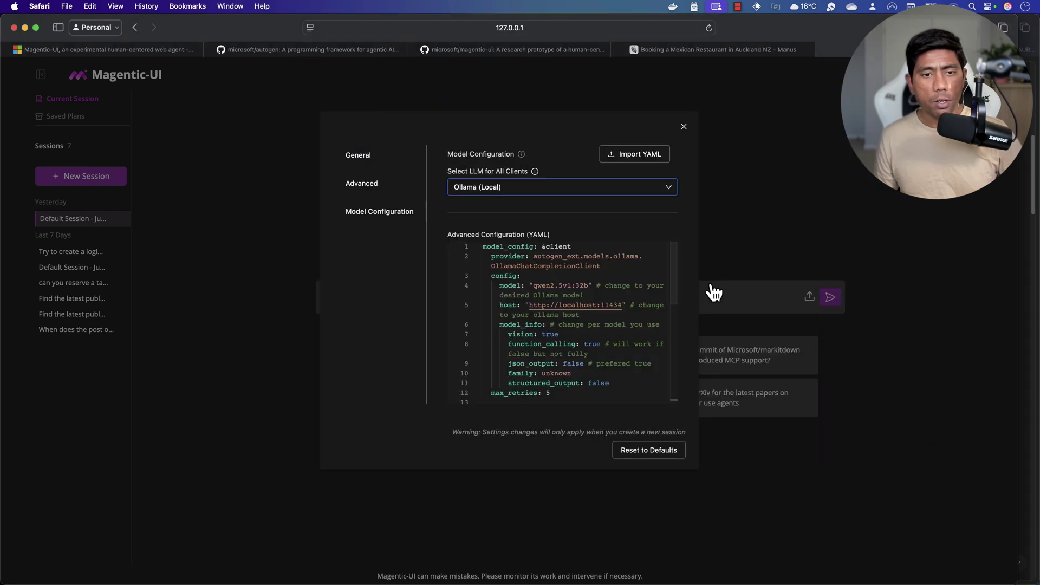
{"action": "key", "text": "super+Tab"}
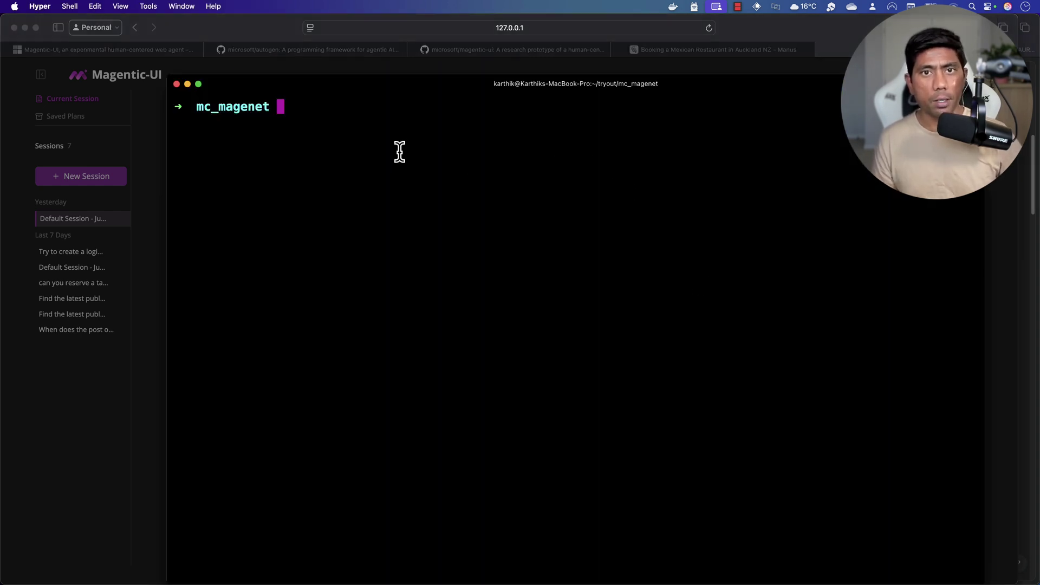
{"action": "type", "text": "ollama list"}
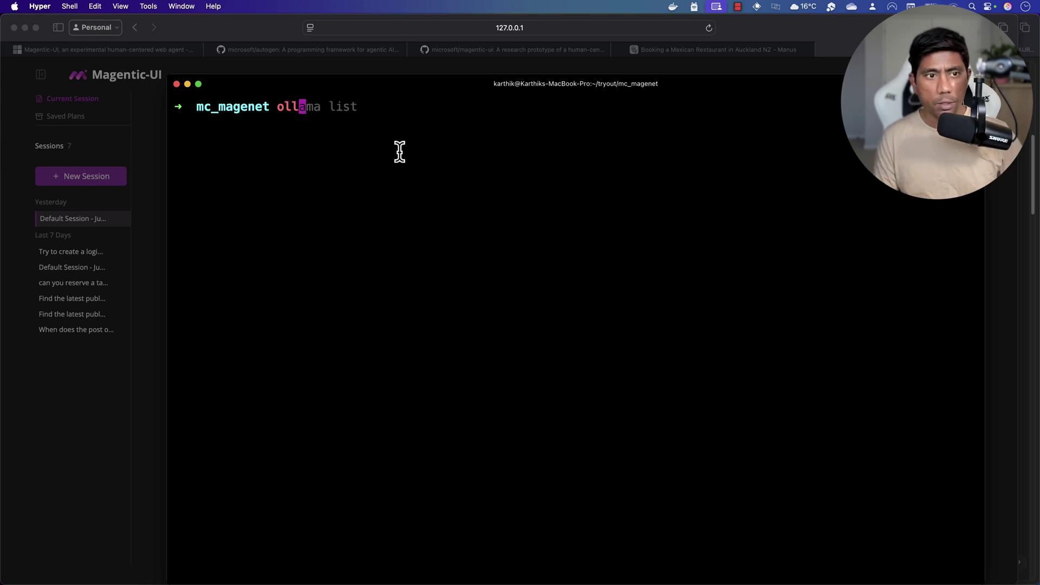
{"action": "key", "text": "Return"}
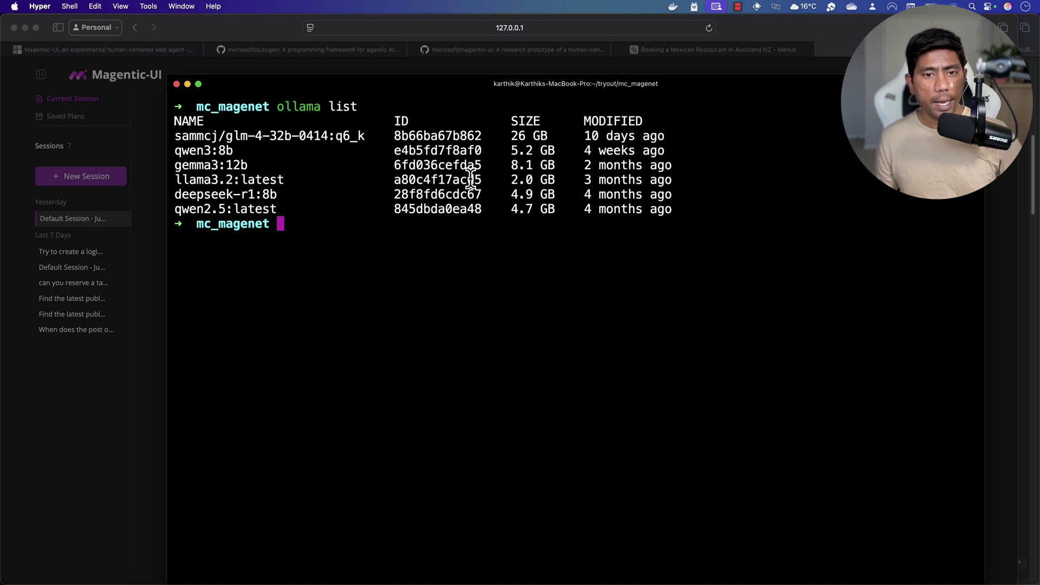
{"action": "left_click_drag", "start_coordinate": [286, 179], "coordinate": [175, 179]}
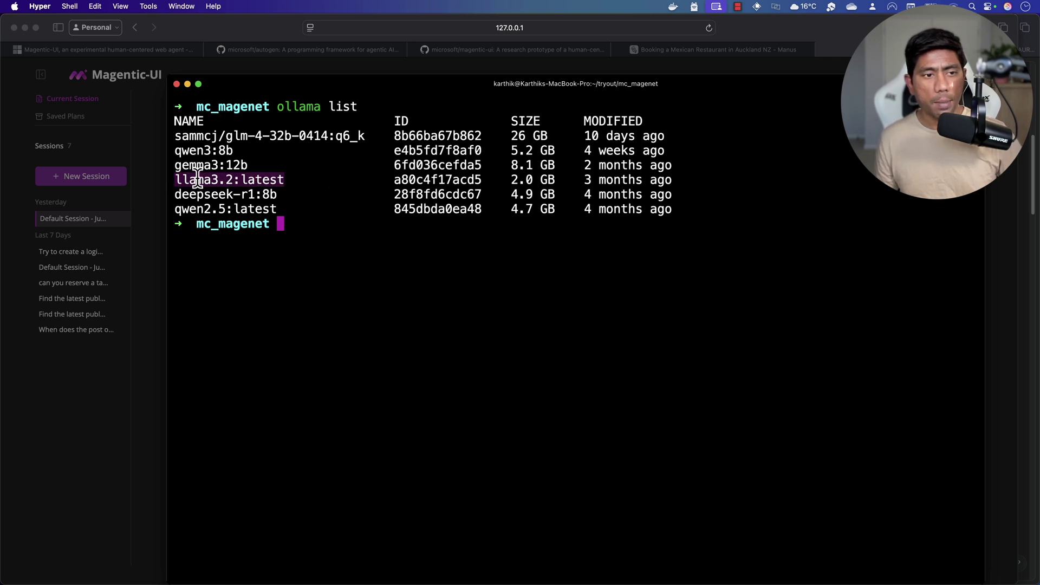
{"action": "right_click", "coordinate": [198, 179]}
{"action": "left_click", "coordinate": [219, 185]}
Back in Safari, set the model in the Ollama YAML to "llama3.2:latest", recheck the saved configuration and close the settings
{"action": "key", "text": "super+Tab"}
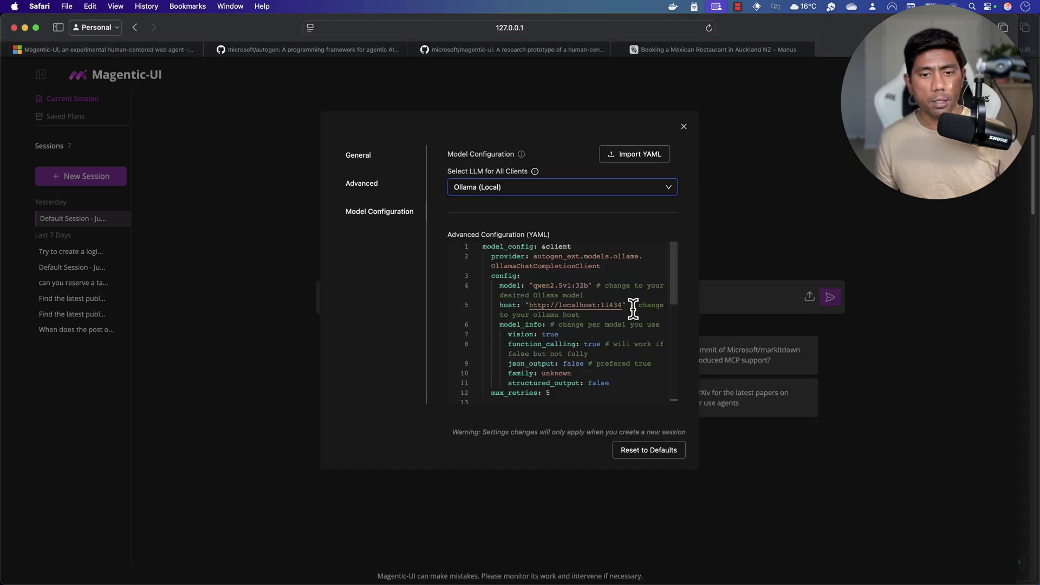
{"action": "left_click_drag", "start_coordinate": [588, 285], "coordinate": [530, 285]}
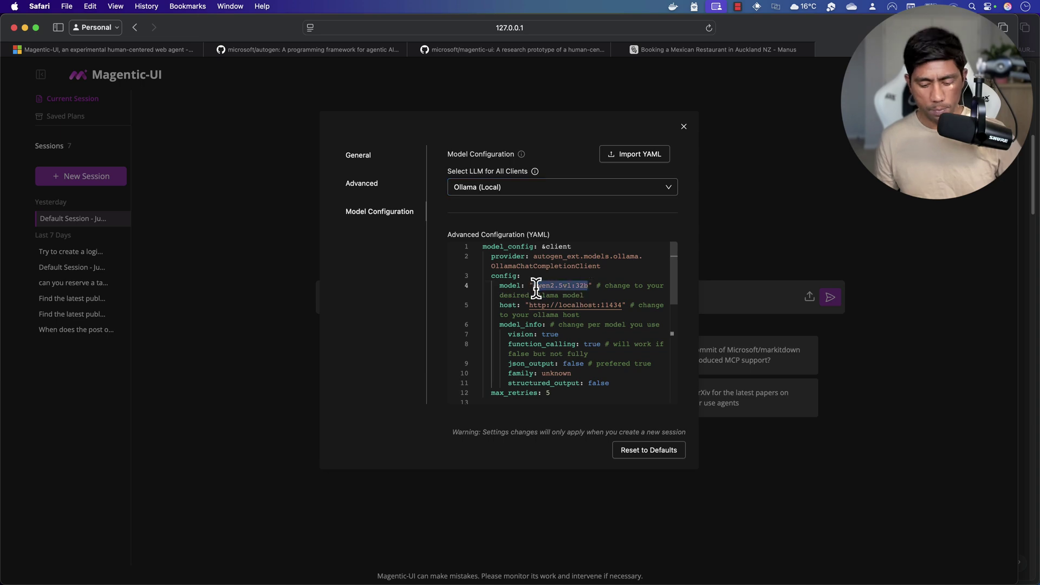
{"action": "key", "text": "super+v"}
{"action": "key", "text": "super+s"}
{"action": "key", "text": "Escape"}
{"action": "key", "text": "super+s"}
{"action": "key", "text": "Escape"}
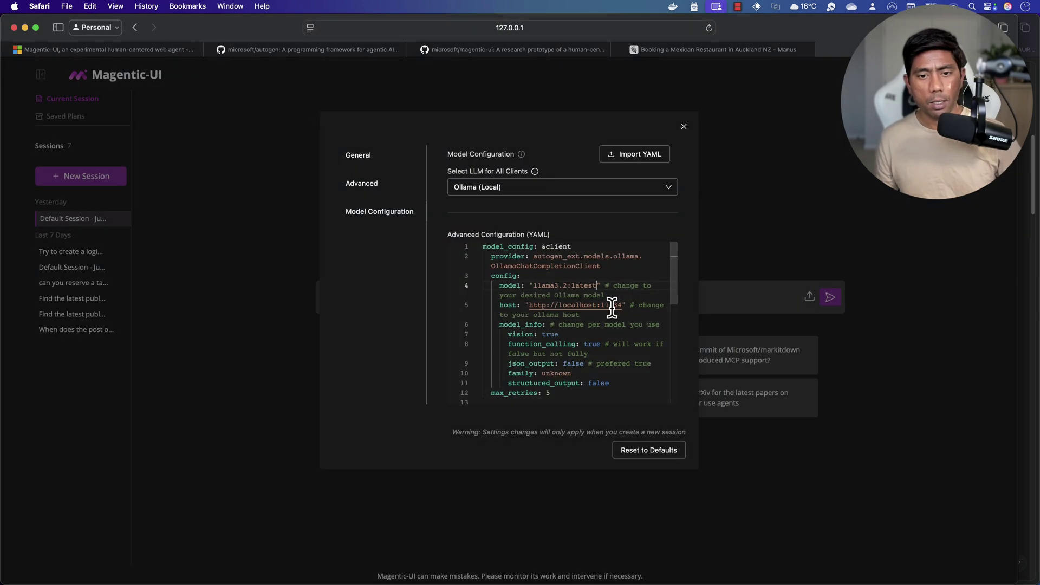
{"action": "left_click", "coordinate": [684, 126]}
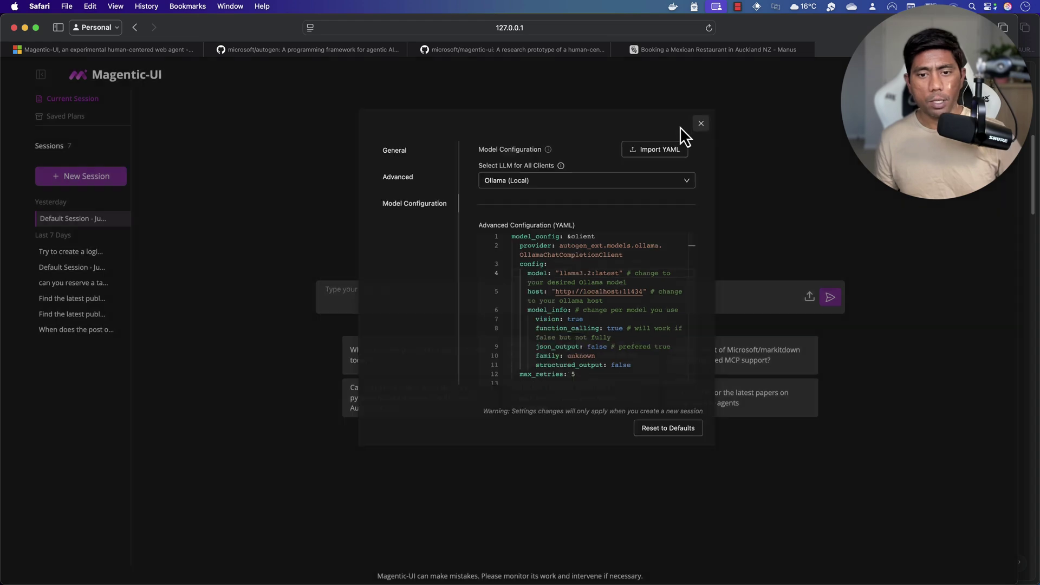
{"action": "left_click", "coordinate": [1002, 74]}
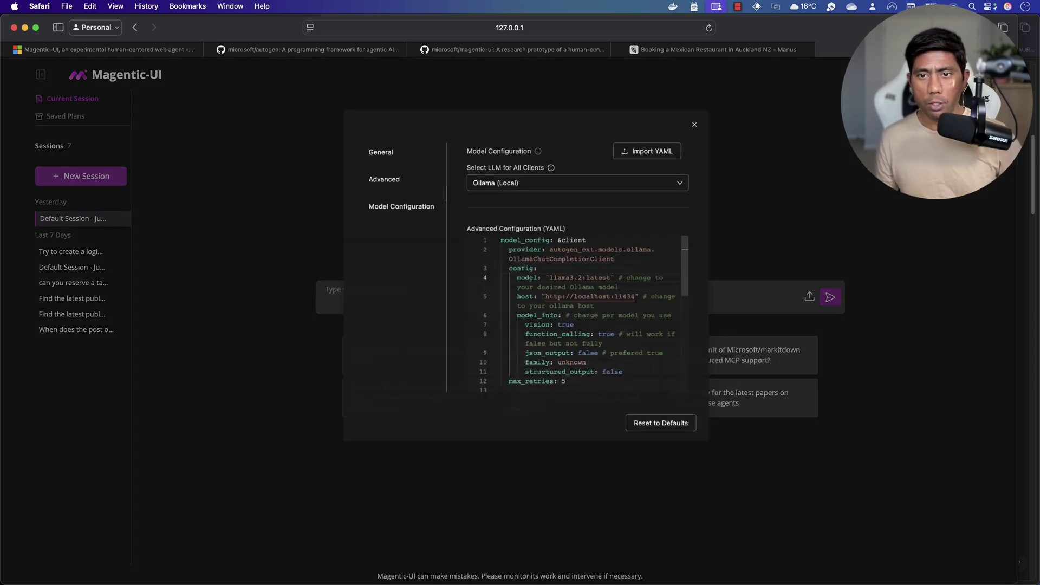
{"action": "left_click", "coordinate": [684, 127]}
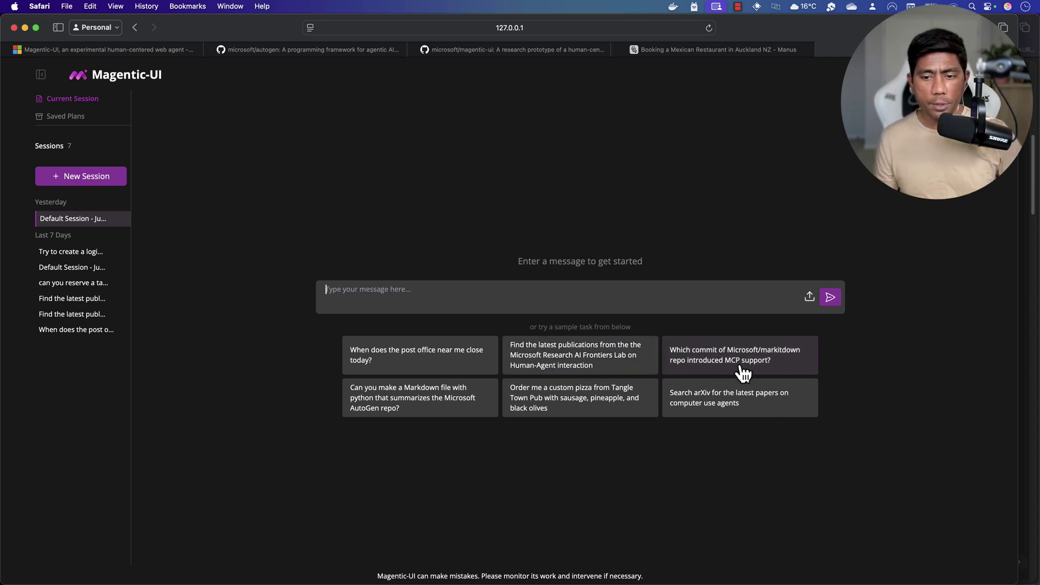
Run the sample task that makes a Markdown file with python summarizing the Microsoft AutoGen repo
{"action": "left_click", "coordinate": [474, 408]}
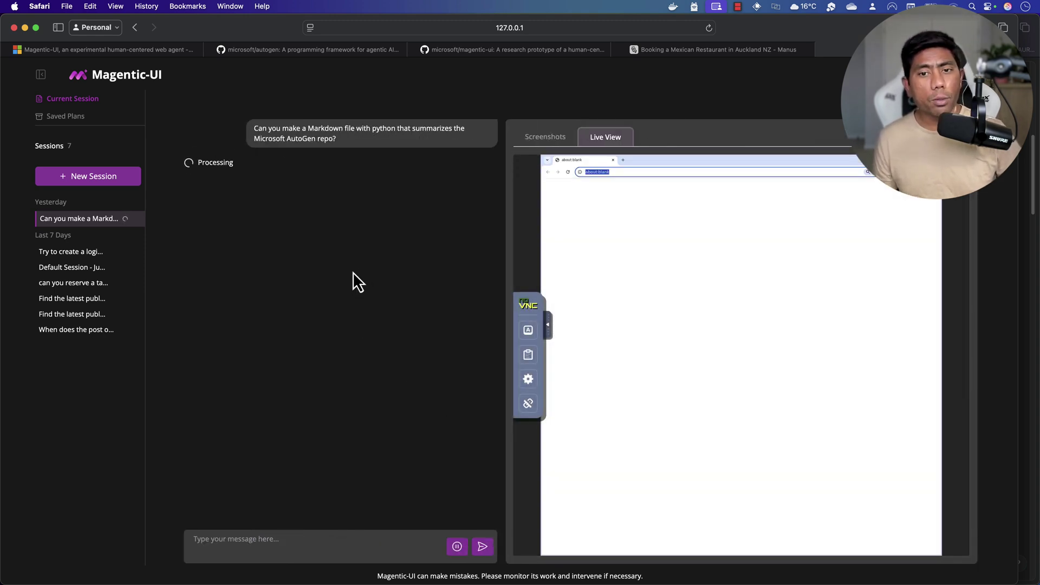
{"action": "mouse_move", "coordinate": [780, 343]}
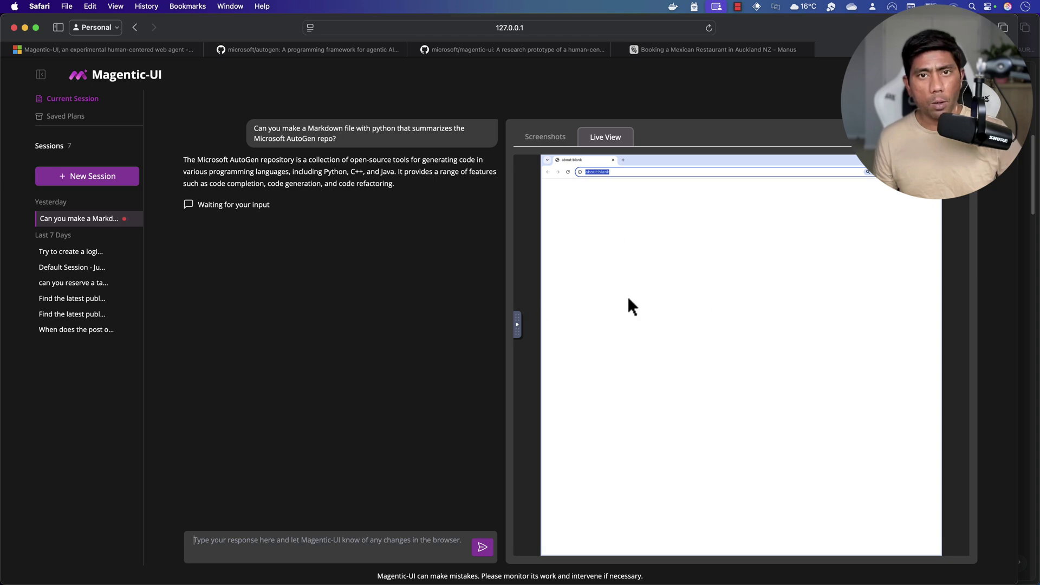
Compare the Manus restaurant booking page with the Magentic-UI session's Screenshots and Live View
{"action": "left_click", "coordinate": [744, 49]}
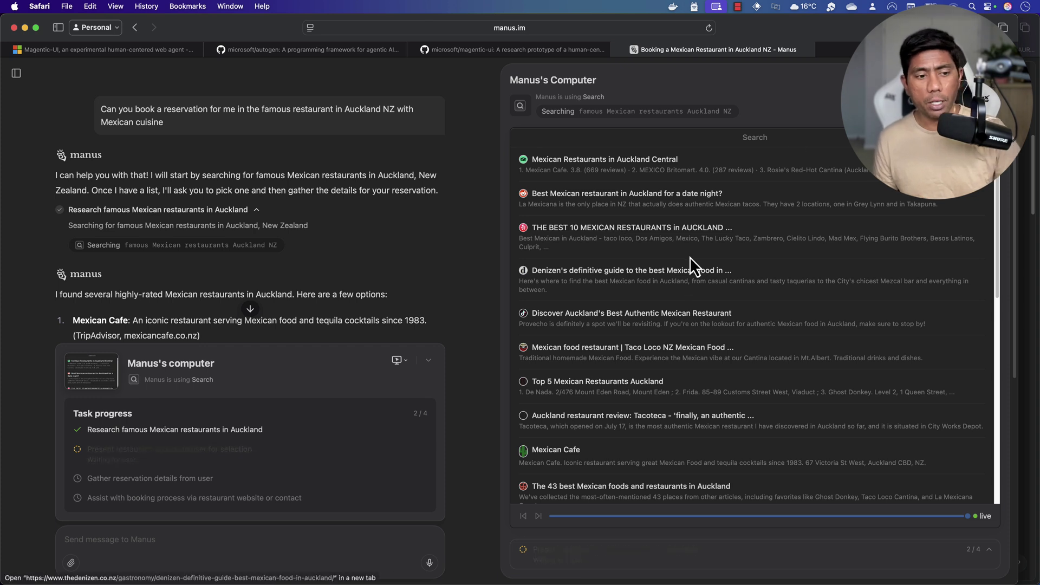
{"action": "left_click", "coordinate": [867, 49]}
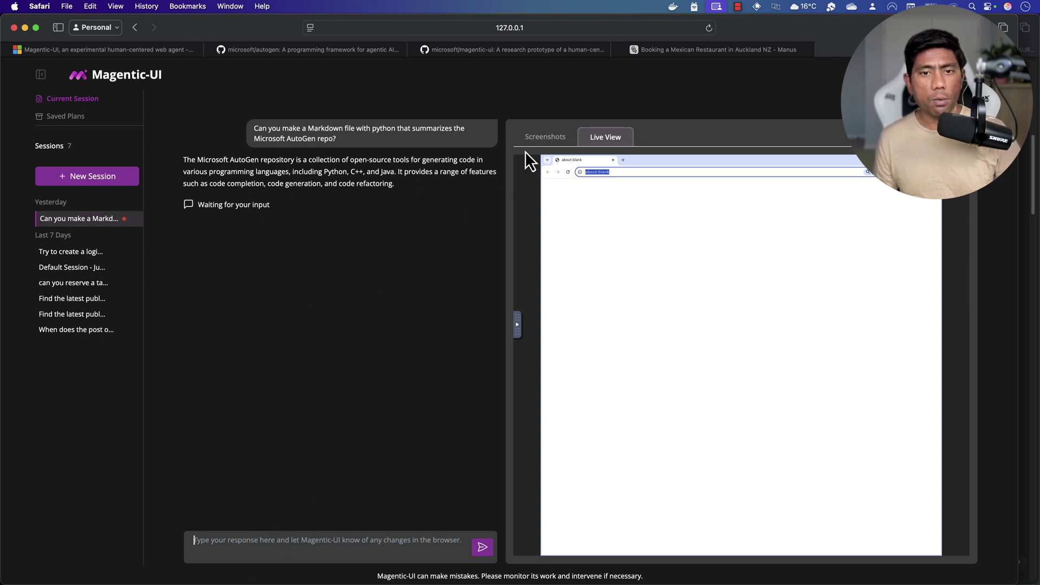
{"action": "left_click", "coordinate": [544, 137]}
{"action": "left_click", "coordinate": [598, 140]}
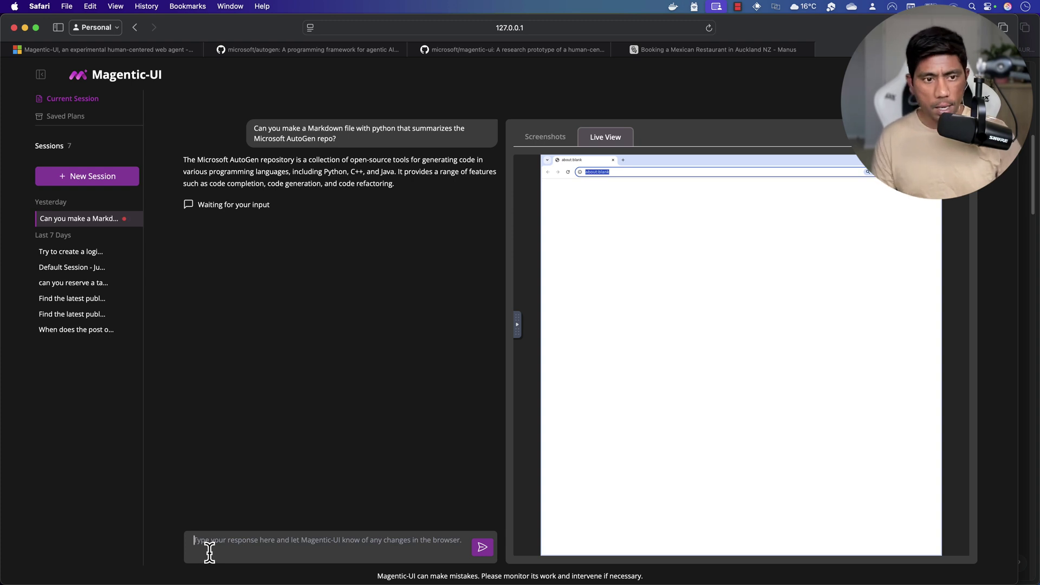
Send the follow-up message "Show me code especially in the C++" in the session
{"action": "type", "text": "Cod"}
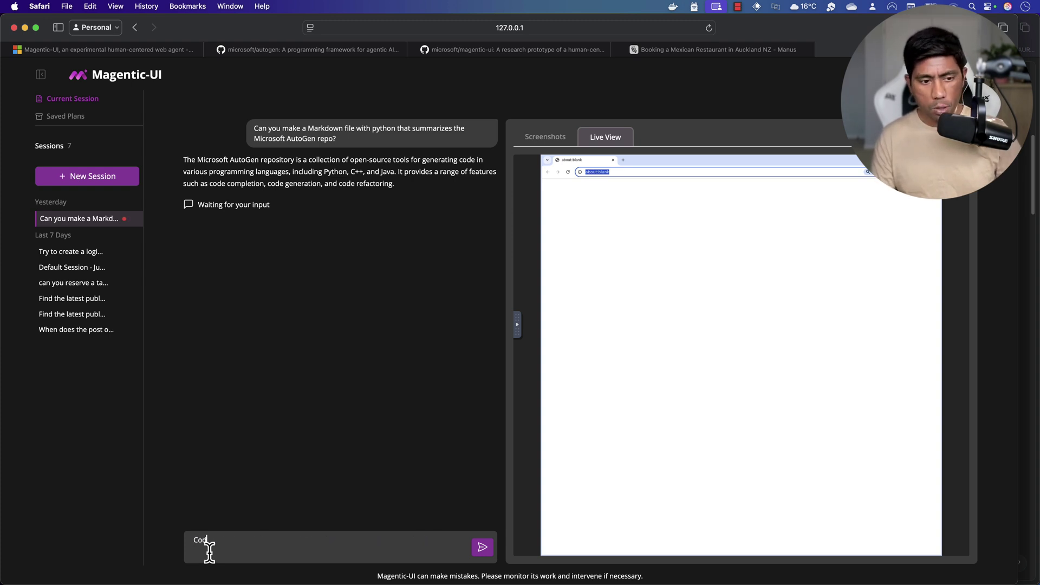
{"action": "key", "text": "BackSpace"}
{"action": "key", "text": "BackSpace"}
{"action": "key", "text": "BackSpace"}
{"action": "type", "text": "Show"}
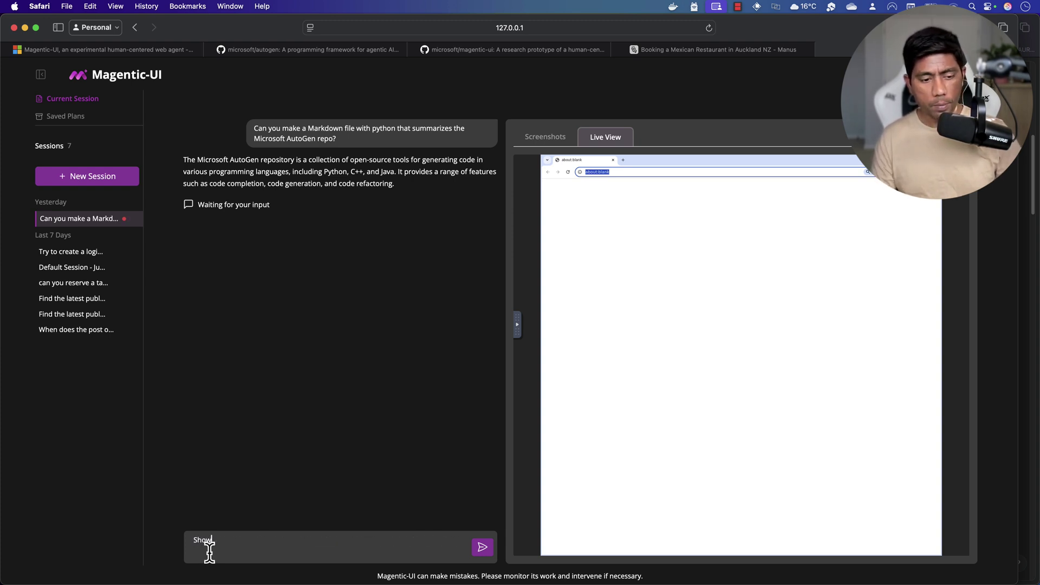
{"action": "type", "text": " me code espically in the C++"}
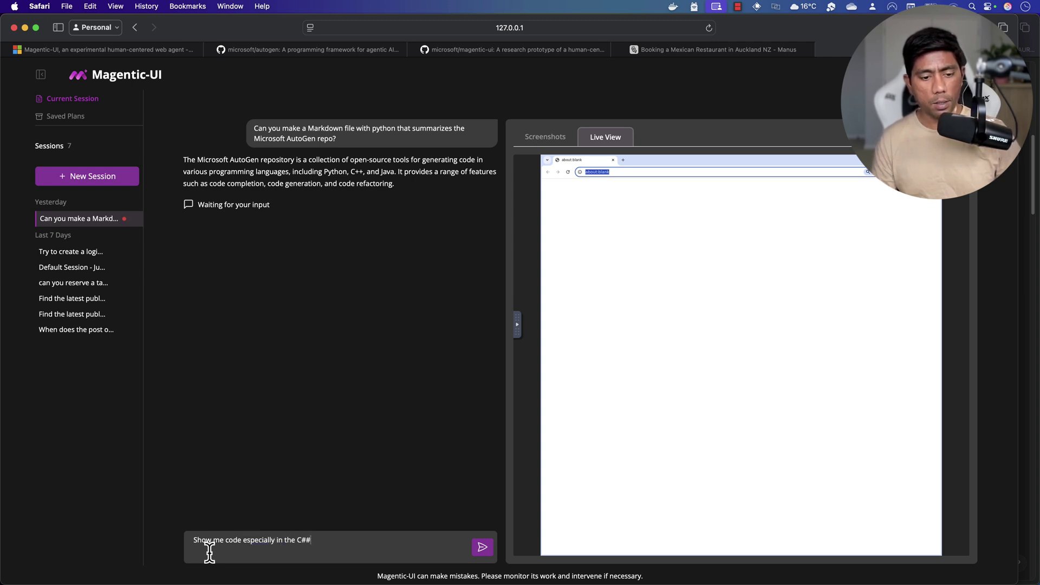
{"action": "key", "text": "Return"}
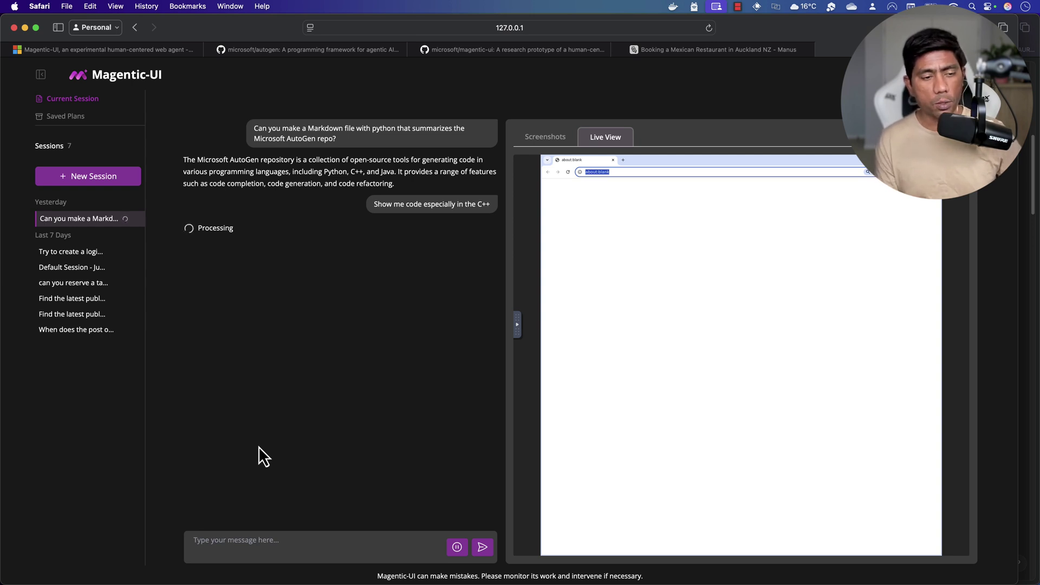
Check the server log in the Visual Studio Code terminal, and return to Safari to read the agent's C++ reply
{"action": "key", "text": "super+Tab"}
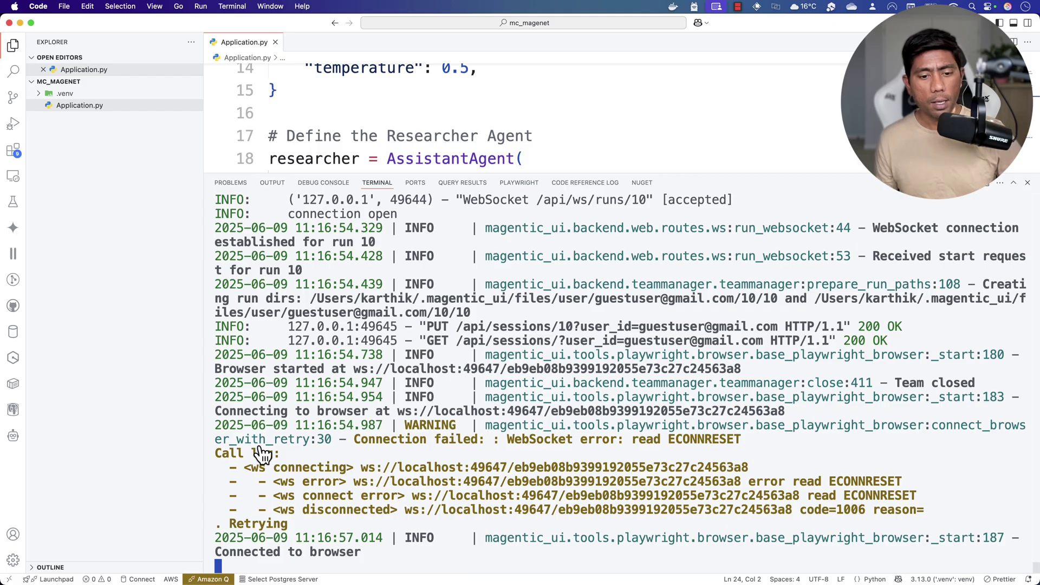
{"action": "key", "text": "super+Tab"}
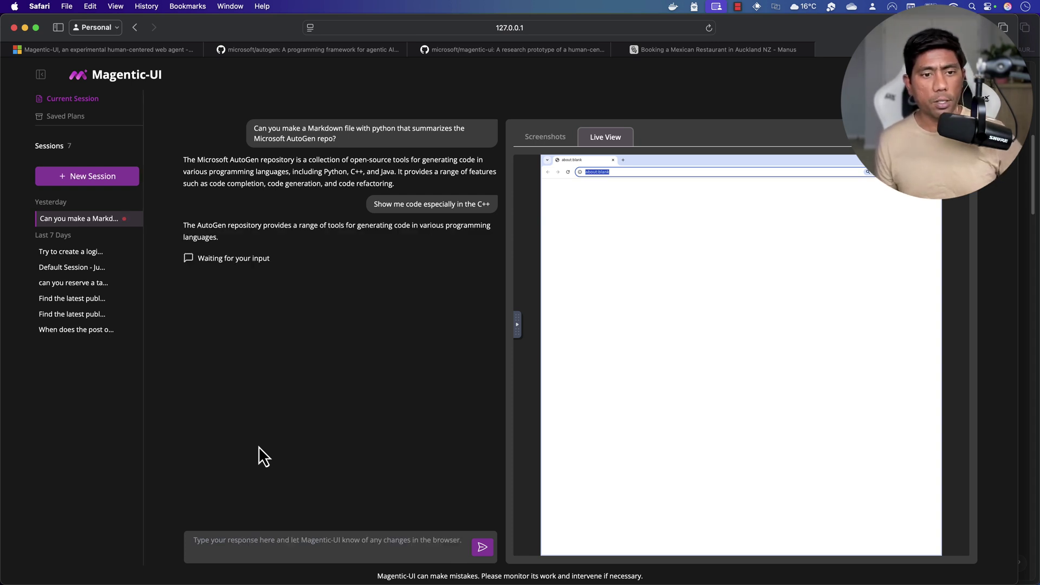
{"action": "triple_click", "coordinate": [244, 221]}
{"action": "mouse_move", "coordinate": [278, 226]}
{"action": "left_mouse_down"}
{"action": "mouse_move", "coordinate": [492, 228]}
{"action": "mouse_move", "coordinate": [292, 232]}
{"action": "left_mouse_up"}
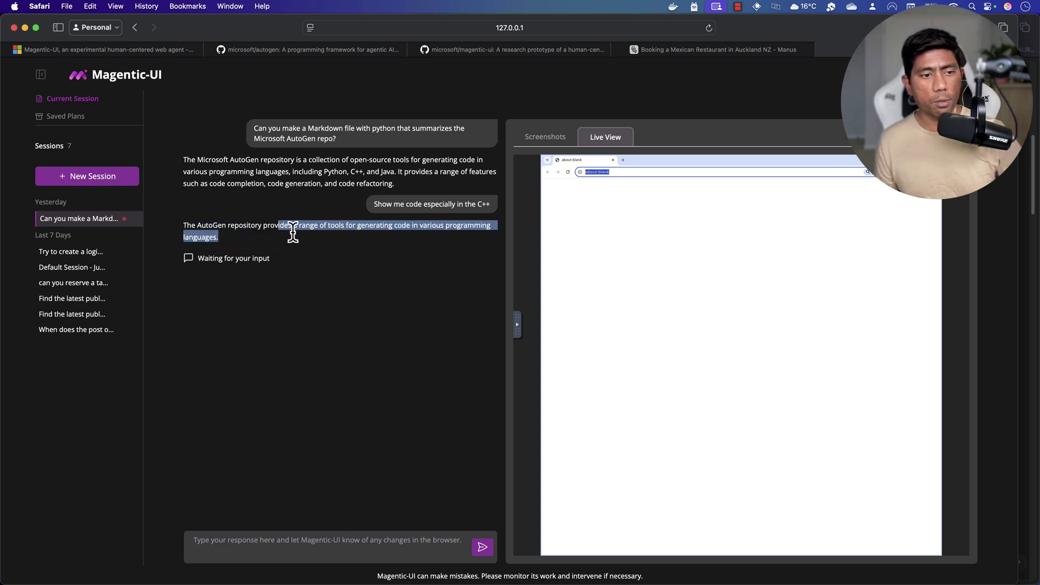
Send the follow-up message "Great can you show me the details" in the session
{"action": "left_click", "coordinate": [277, 544]}
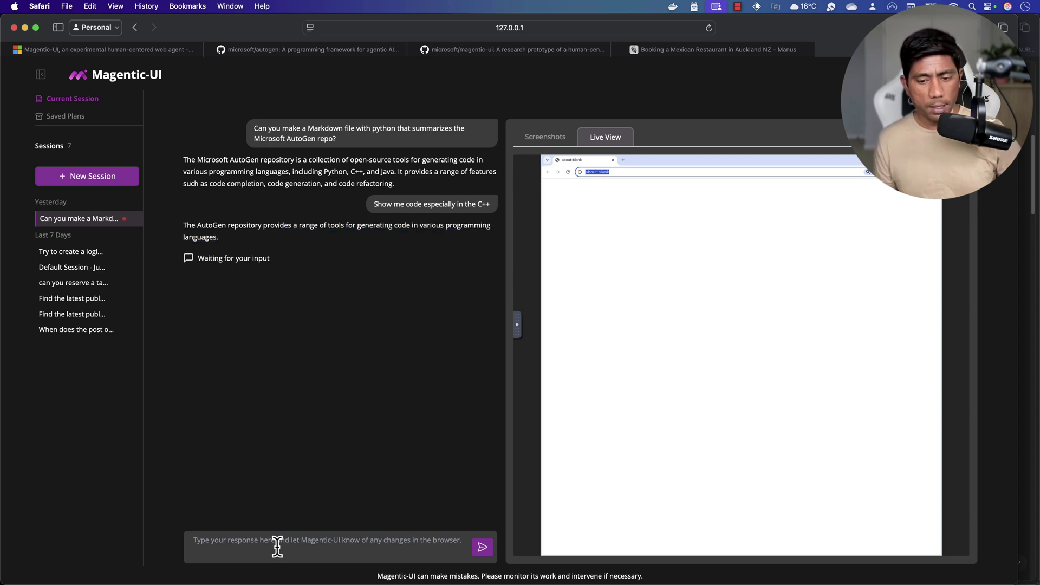
{"action": "type", "text": "Great can you sho"}
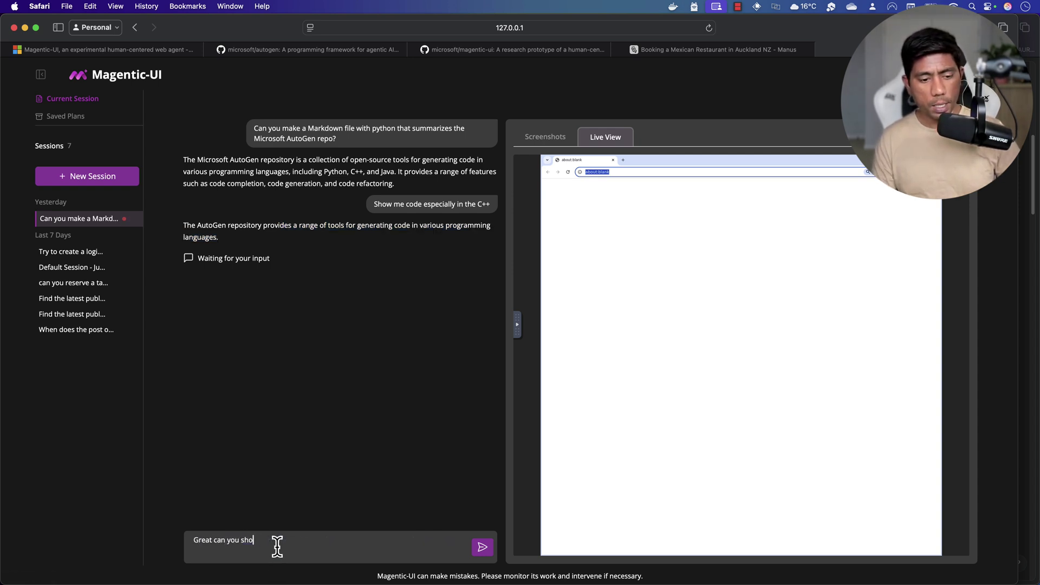
{"action": "type", "text": "w me the details"}
{"action": "key", "text": "Return"}
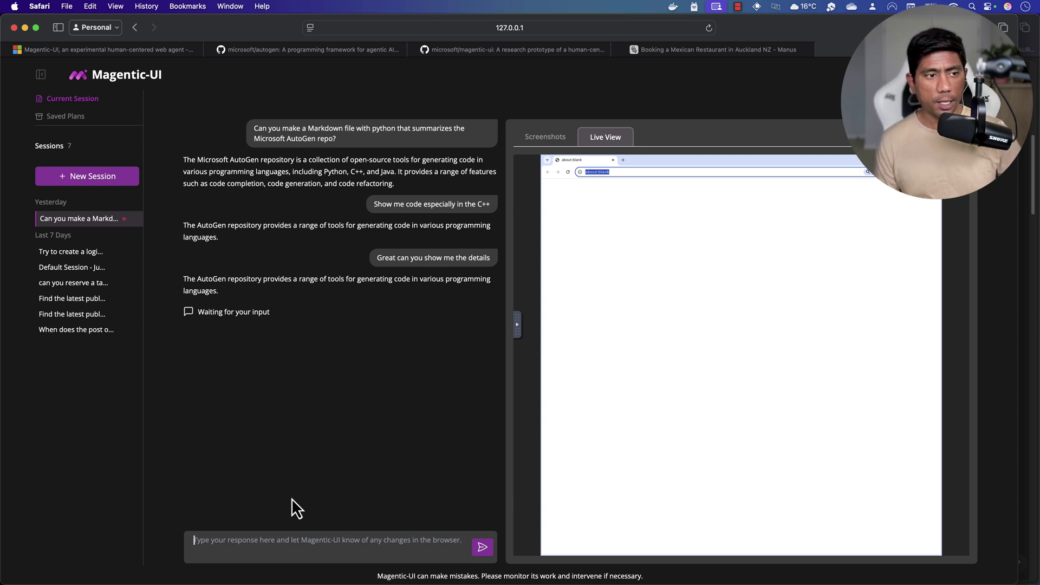
Start a new session and send the Manus prompt "Can you book a reservation for me in the famous restaurant in Auckland NZ with Mexican cuisine"
{"action": "left_click", "coordinate": [106, 182]}
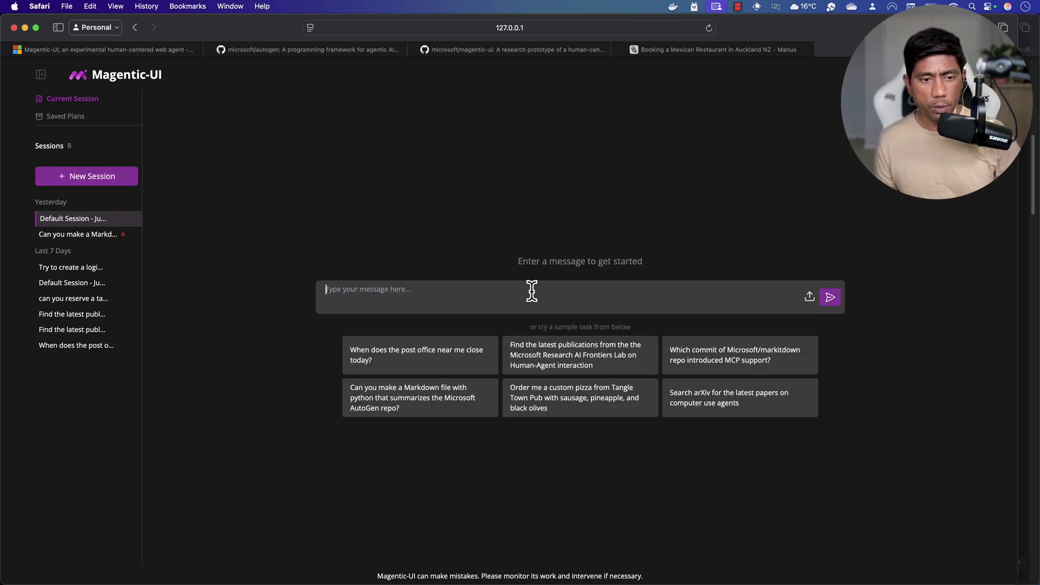
{"action": "left_click", "coordinate": [662, 51]}
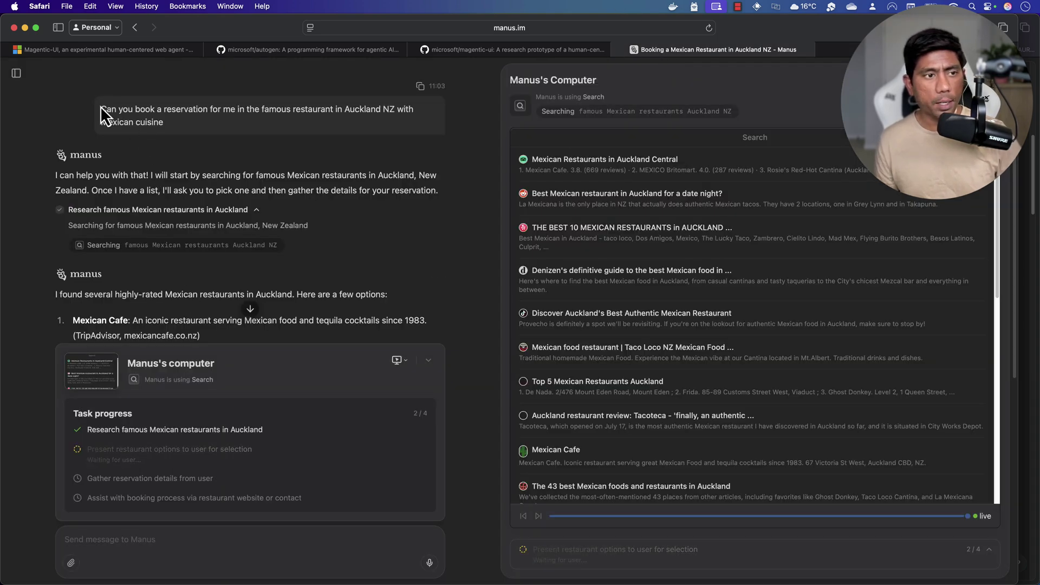
{"action": "left_click_drag", "start_coordinate": [100, 107], "coordinate": [165, 119]}
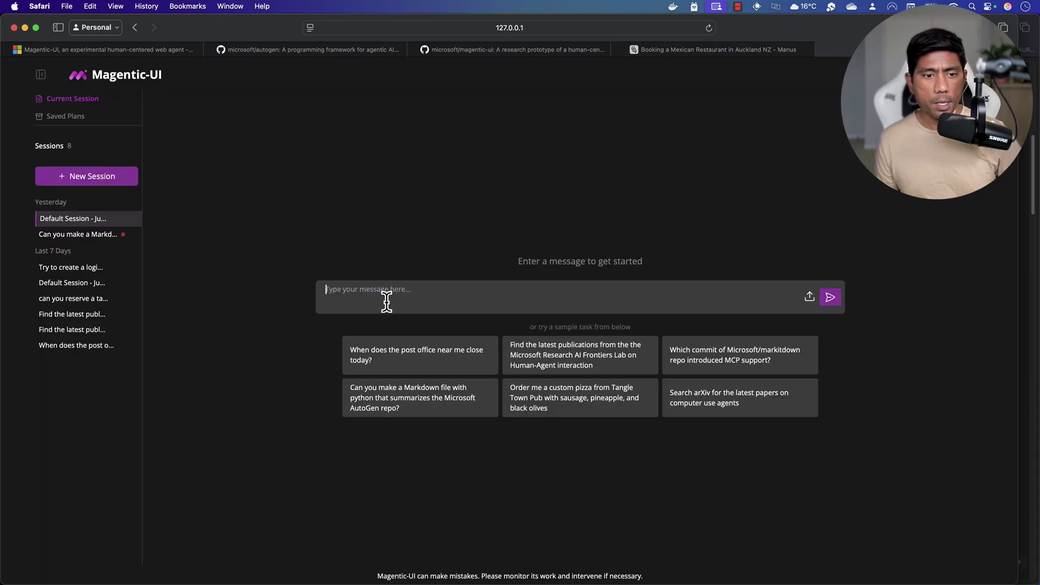
{"action": "type", "text": "Can you book a reservation for me in the famous restaurant in Auckland NZ with Mexican cuisine"}
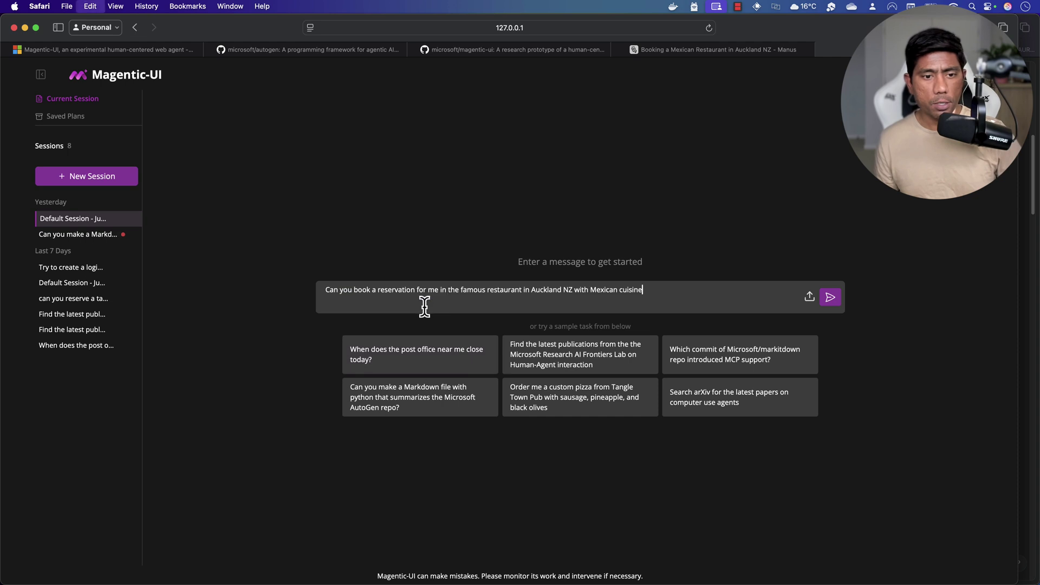
{"action": "left_click", "coordinate": [831, 297]}
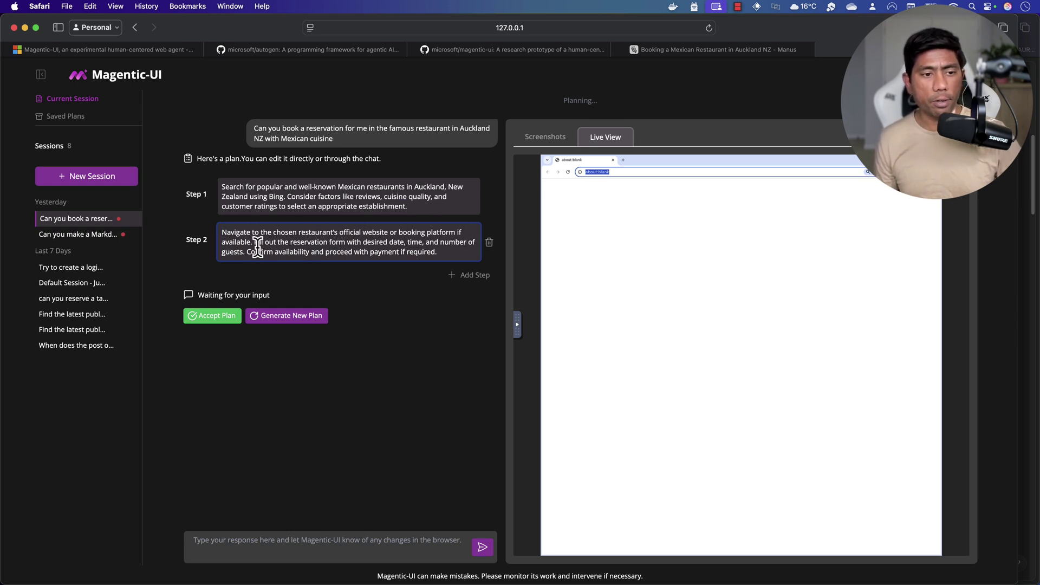
Add a third step to the proposed plan reading "Also book the table by 8pm on Friday", leaving no empty extra step
{"action": "left_click", "coordinate": [447, 251]}
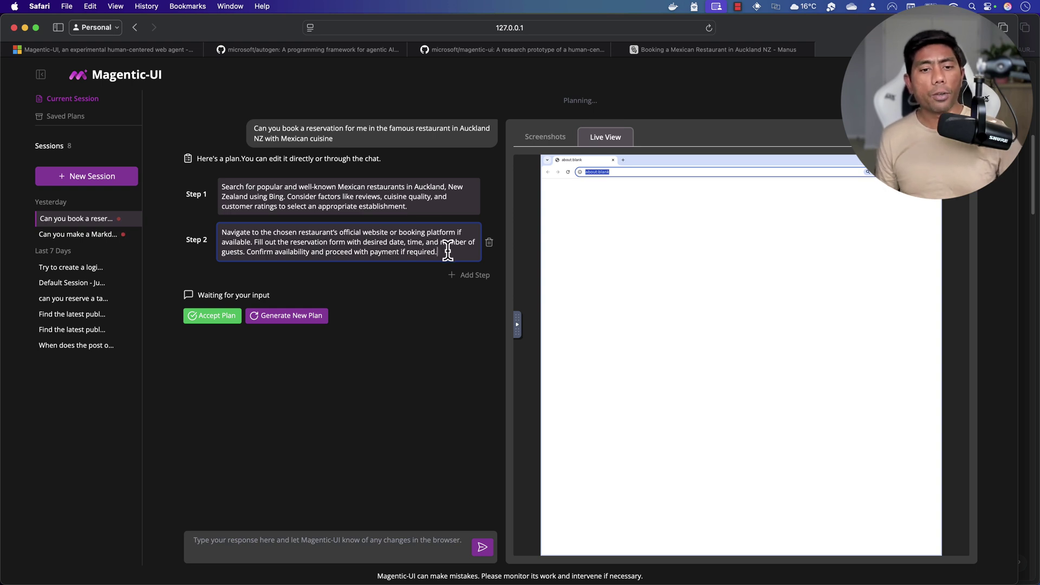
{"action": "left_click", "coordinate": [470, 275]}
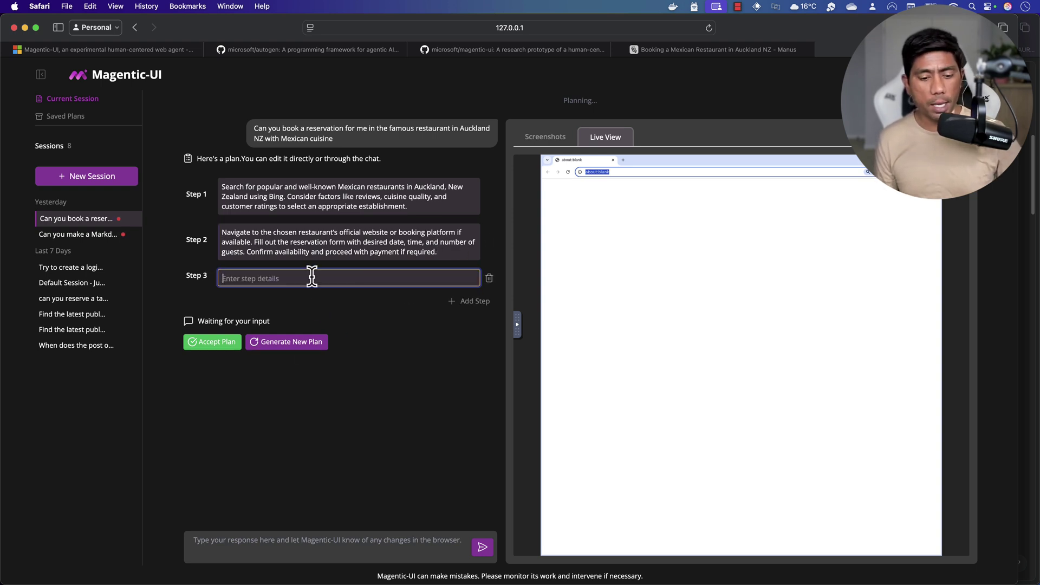
{"action": "type", "text": "Al"}
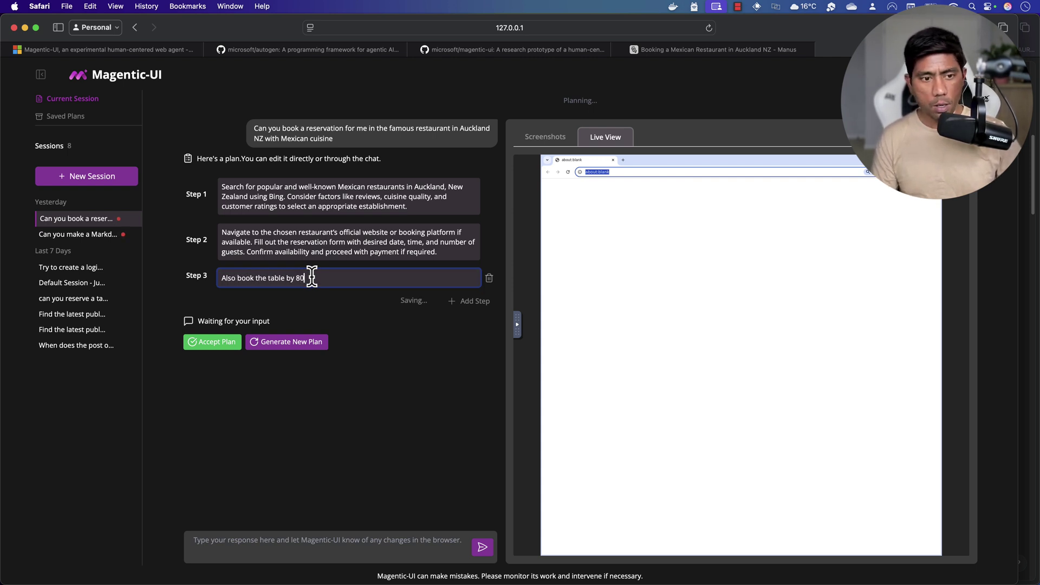
{"action": "type", "text": "so book the table by 8pm on friday"}
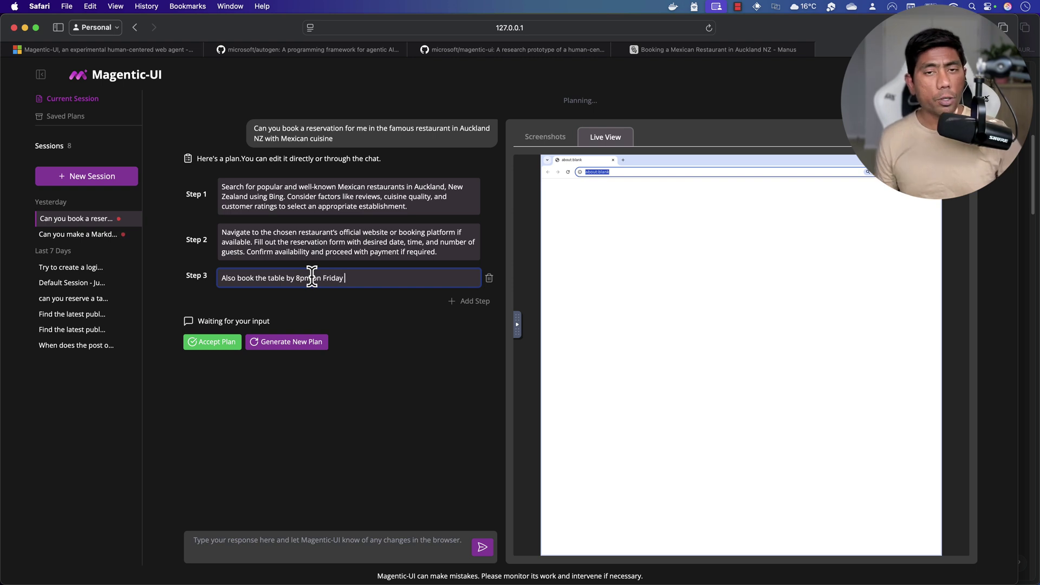
{"action": "left_click", "coordinate": [468, 301]}
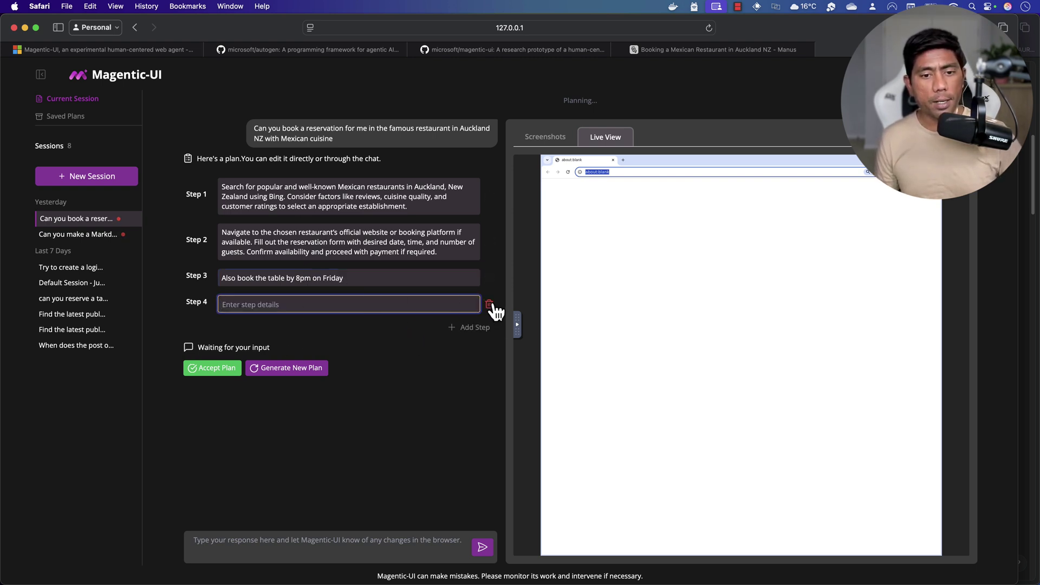
{"action": "left_click", "coordinate": [489, 304]}
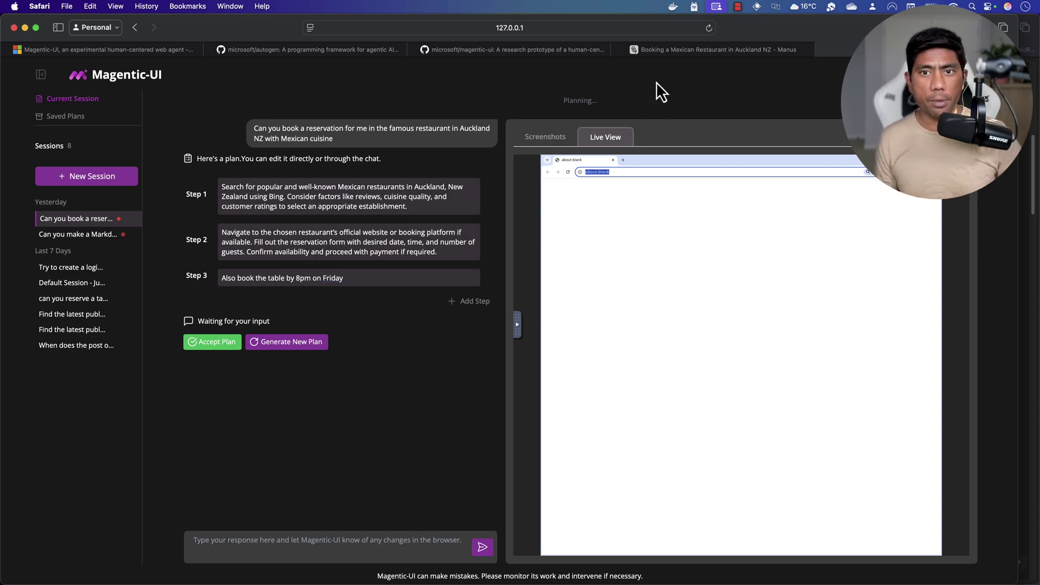
Look at the Manus restaurant booking page for comparison, and accept the three-step plan in the Magentic-UI session
{"action": "left_click", "coordinate": [666, 49]}
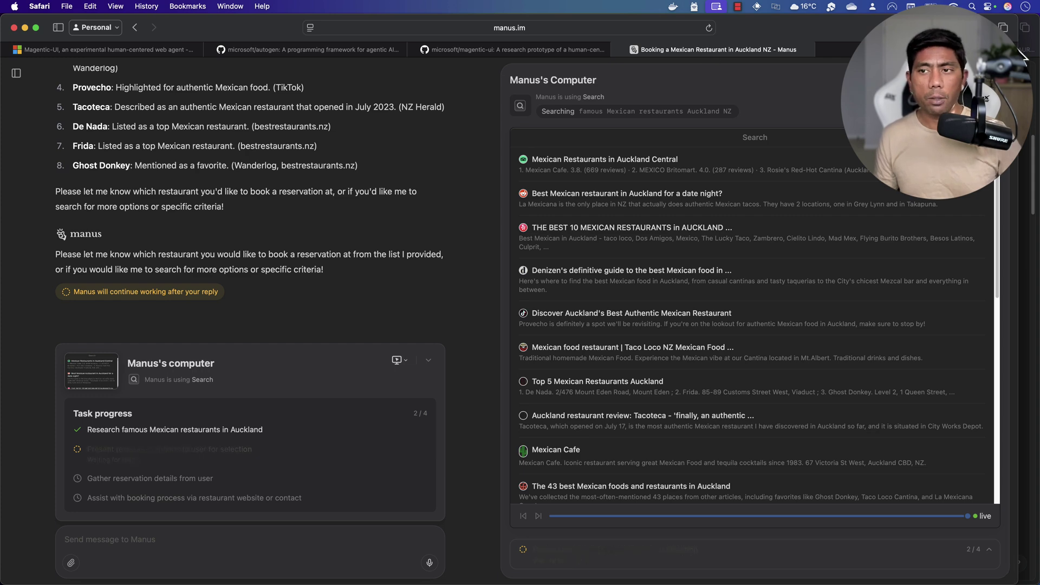
{"action": "left_click", "coordinate": [894, 50]}
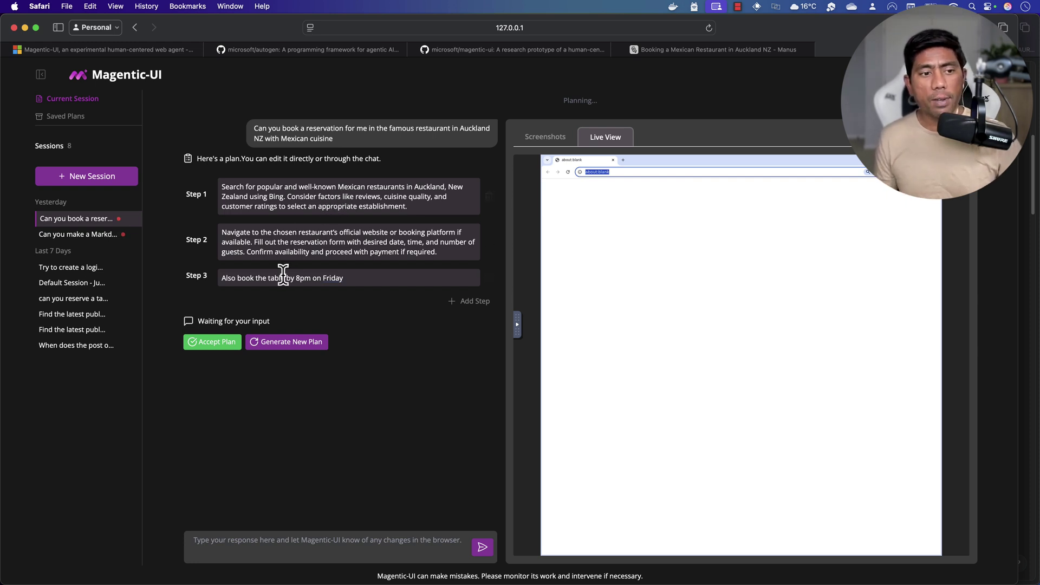
{"action": "left_click", "coordinate": [222, 343]}
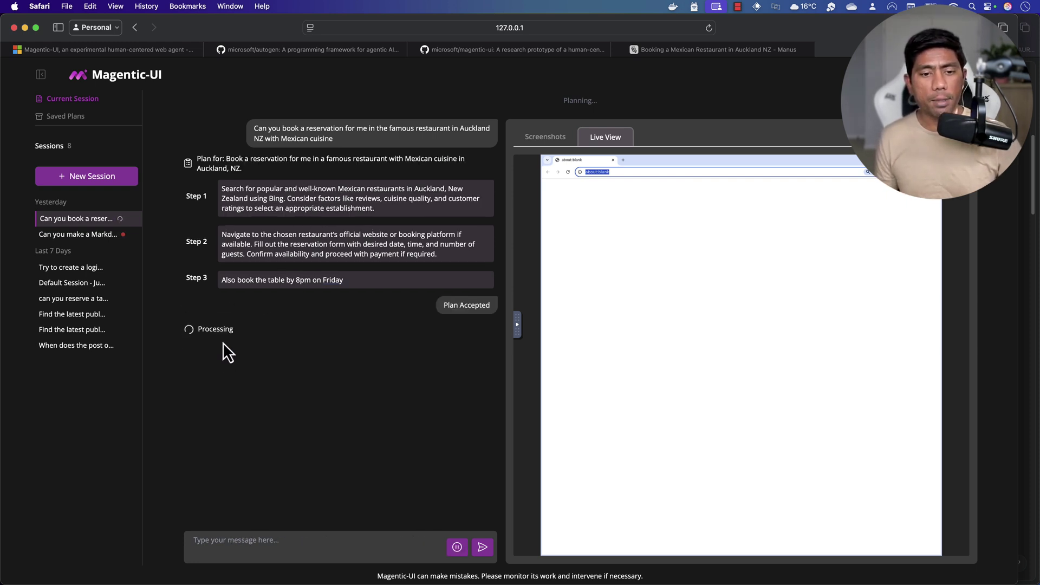
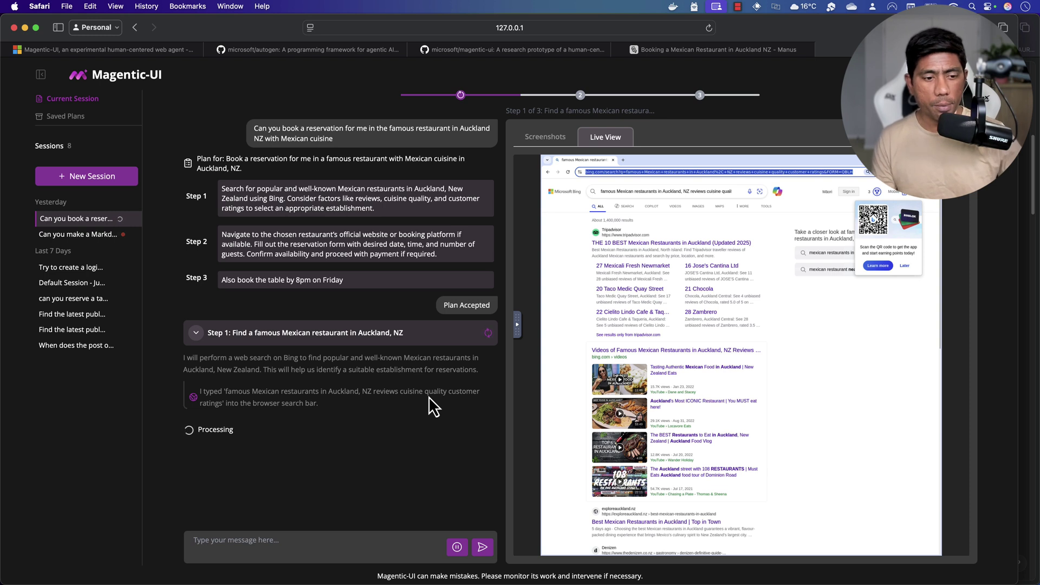
Take control of the agent's live browser, hand control back to Magentic-UI, and send the message "continue"
{"action": "mouse_move", "coordinate": [699, 282]}
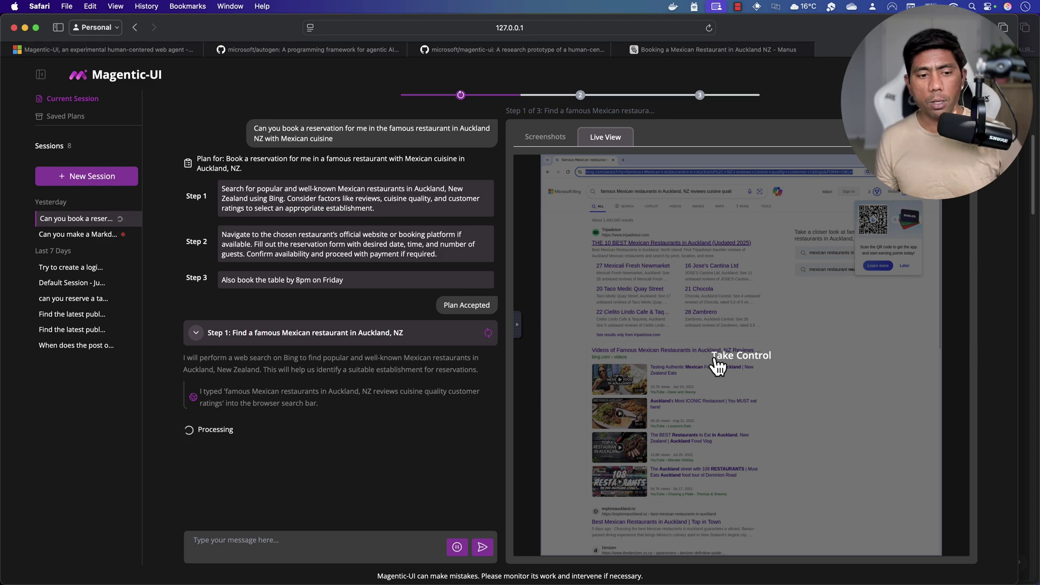
{"action": "left_click", "coordinate": [734, 364]}
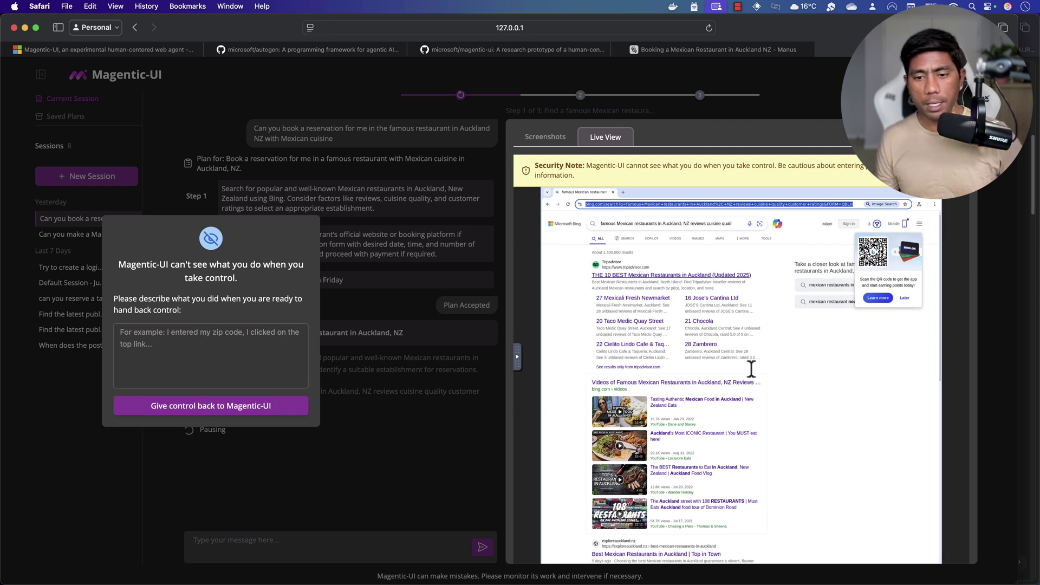
{"action": "left_click", "coordinate": [220, 415]}
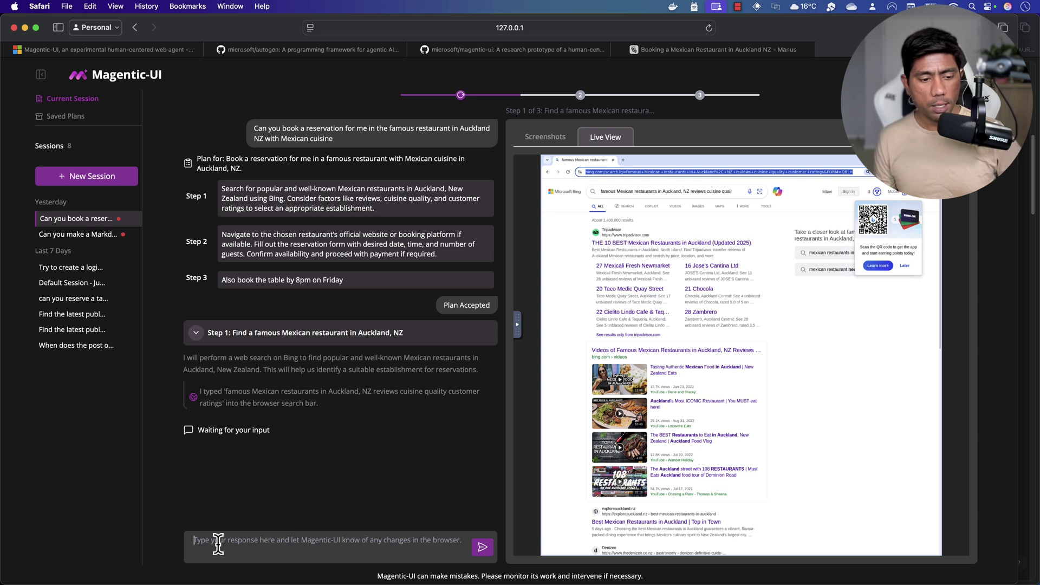
{"action": "type", "text": "contin"}
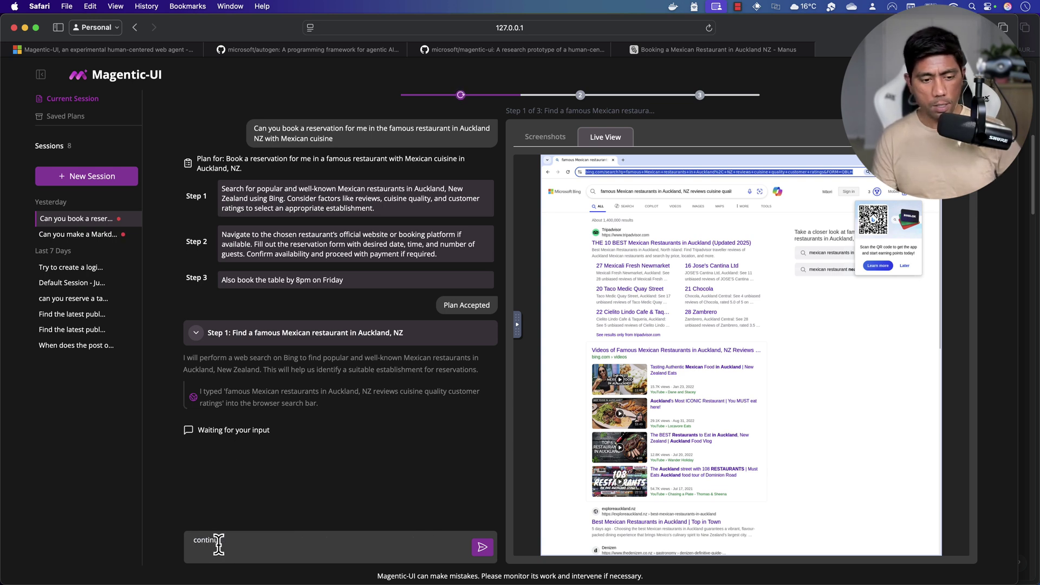
{"action": "type", "text": "ue"}
{"action": "key", "text": "Return"}
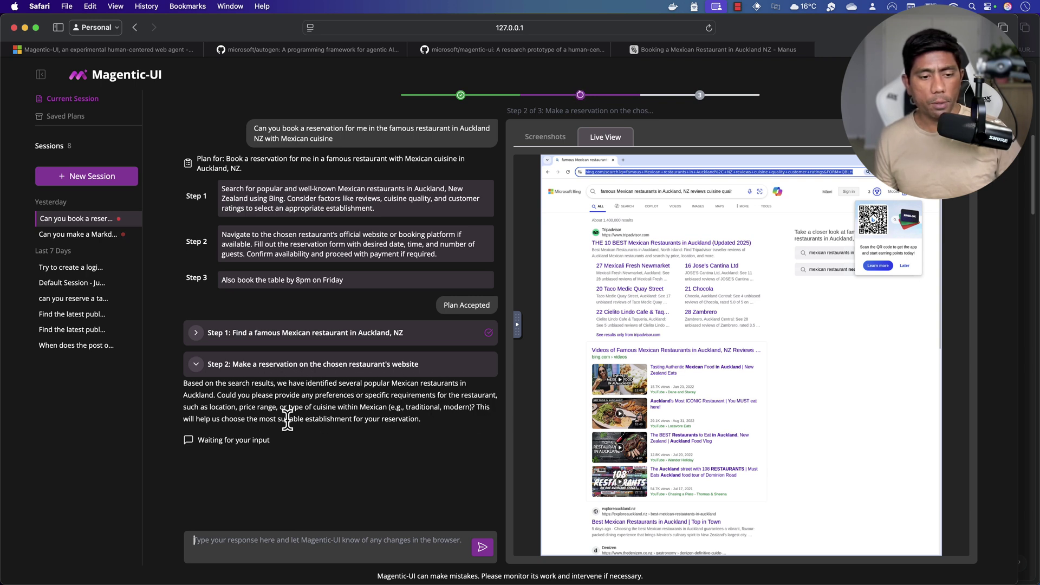
Answer the agent's cuisine preference question with "traditional" copied from its message, and accept the revised two-step plan
{"action": "left_click_drag", "start_coordinate": [232, 395], "coordinate": [441, 412]}
{"action": "double_click", "coordinate": [409, 408]}
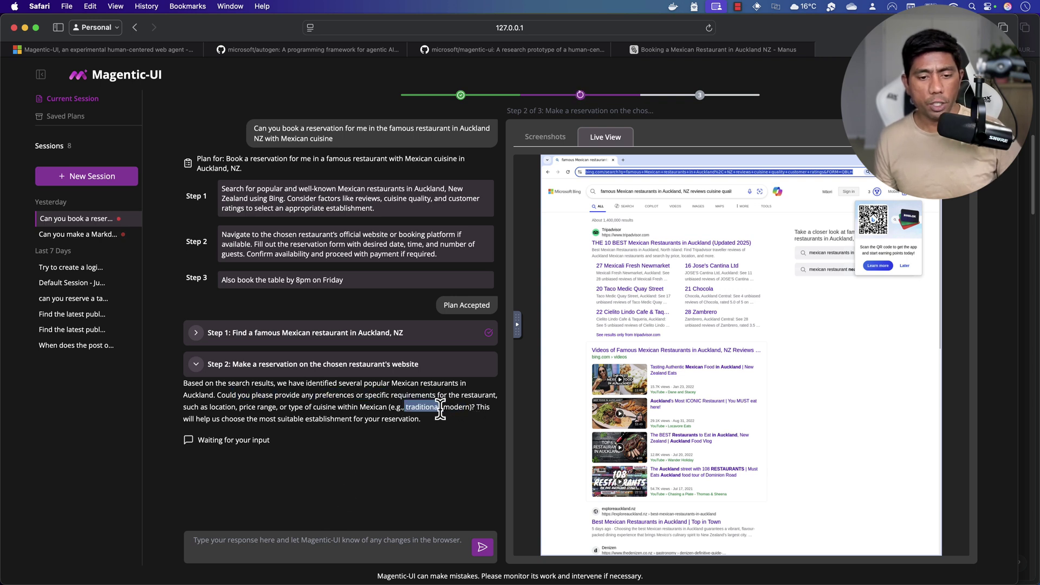
{"action": "key", "text": "super+c"}
{"action": "left_click", "coordinate": [270, 538]}
{"action": "key", "text": "super+v"}
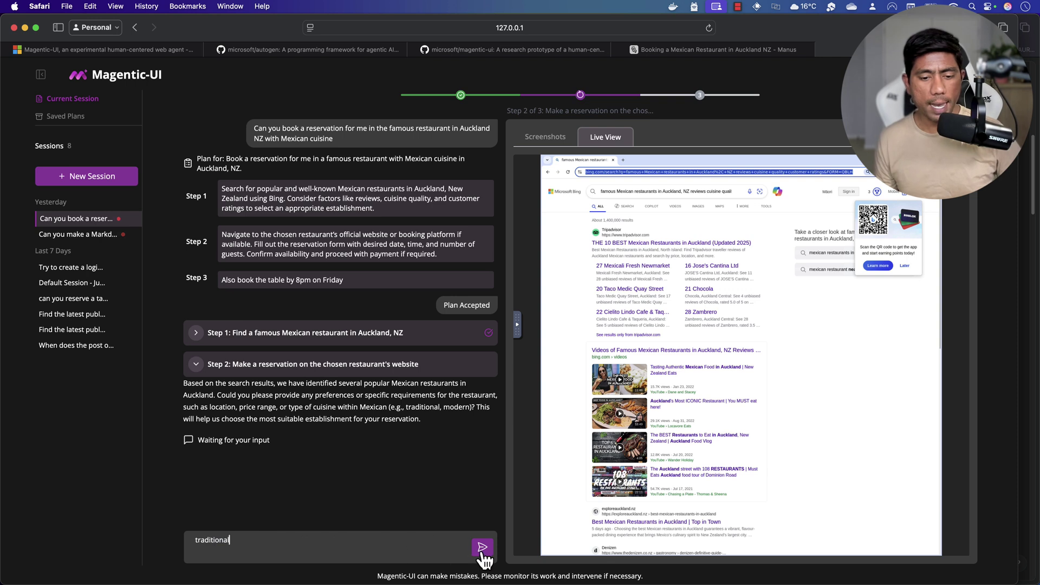
{"action": "left_click", "coordinate": [483, 550]}
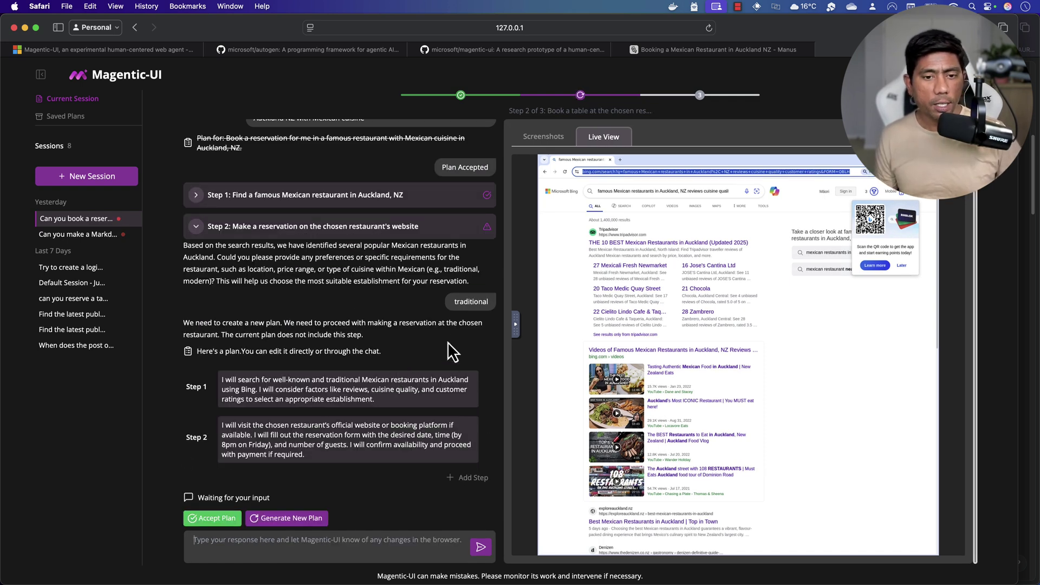
{"action": "left_click", "coordinate": [214, 519]}
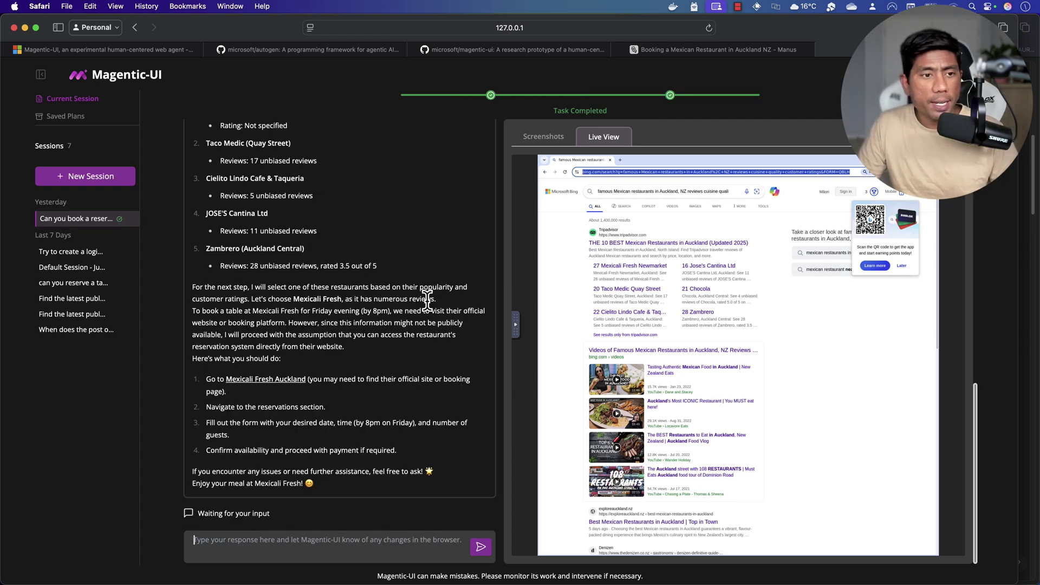
Read through the final answer, examining its TripAdvisor source, the listed Mexican restaurants with their reviews, and the booking instructions
{"action": "scroll", "coordinate": [427, 303], "scroll_direction": "up", "scroll_amount": 3}
{"action": "scroll", "coordinate": [385, 358], "scroll_direction": "down", "scroll_amount": 5}
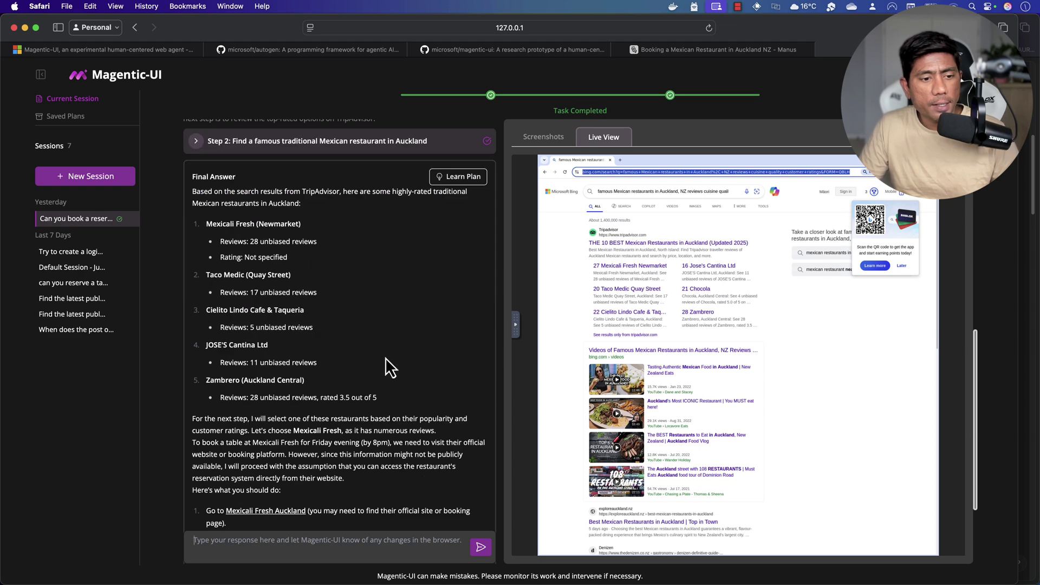
{"action": "double_click", "coordinate": [314, 198]}
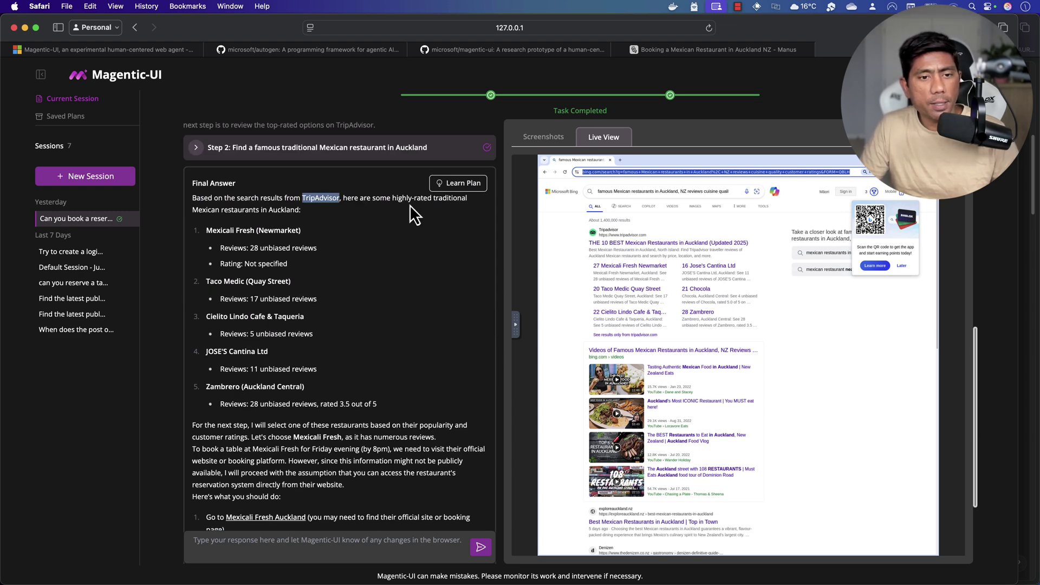
{"action": "left_click_drag", "start_coordinate": [193, 211], "coordinate": [297, 211]}
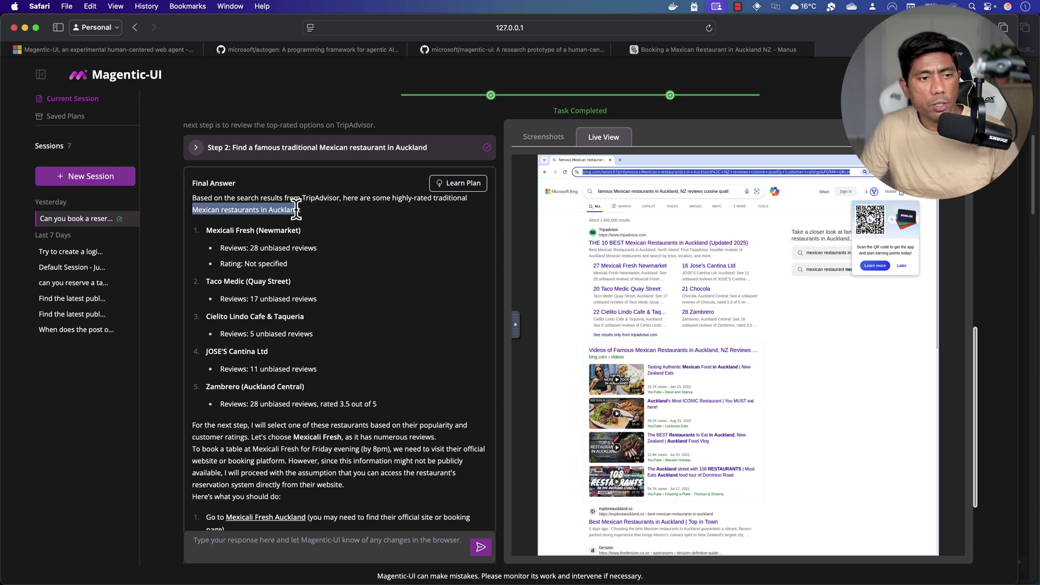
{"action": "left_click_drag", "start_coordinate": [206, 230], "coordinate": [305, 228]}
{"action": "left_click_drag", "start_coordinate": [229, 248], "coordinate": [301, 264]}
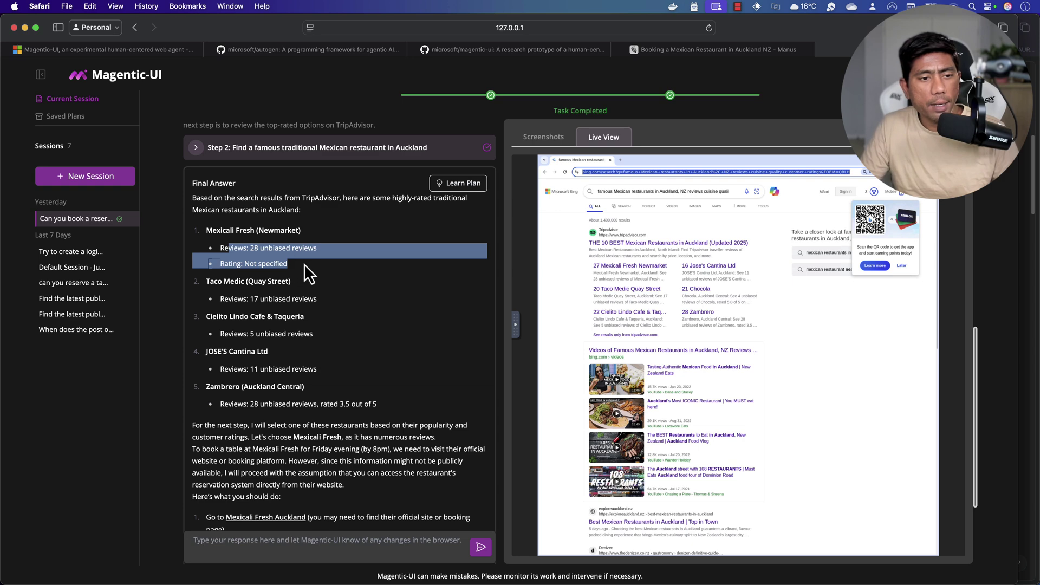
{"action": "left_click", "coordinate": [304, 265]}
{"action": "left_click_drag", "start_coordinate": [220, 263], "coordinate": [293, 263]}
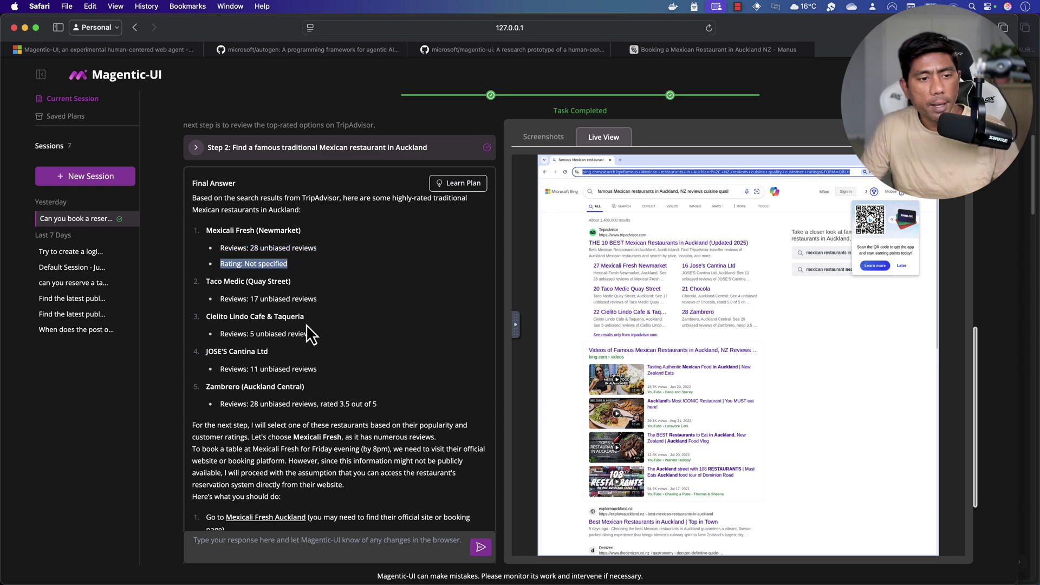
{"action": "scroll", "coordinate": [312, 333], "scroll_direction": "down", "scroll_amount": 5}
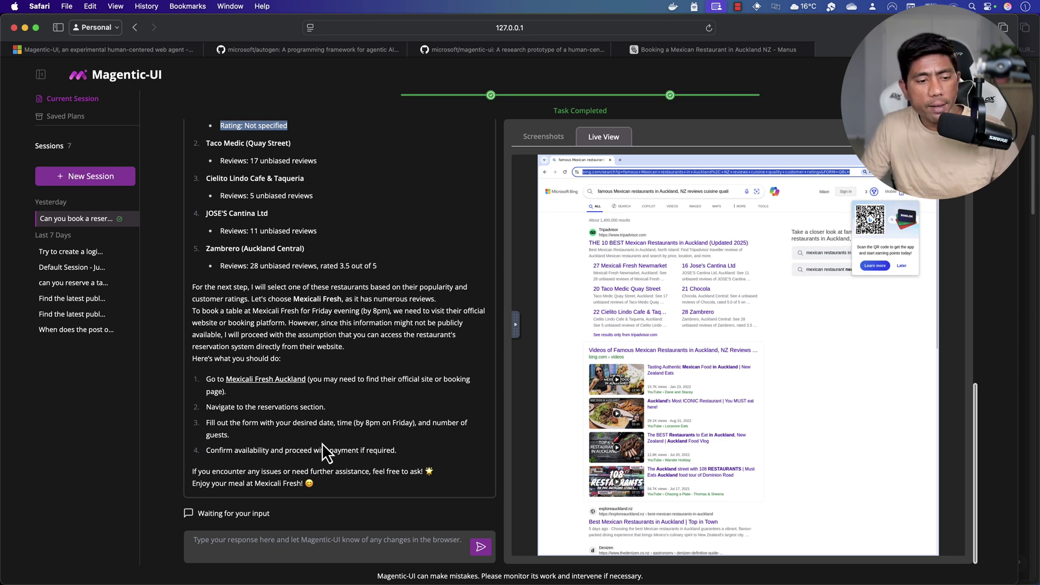
Send the follow-up message "Can you book it for me from the site you have mentioned" in the session
{"action": "left_click", "coordinate": [275, 533]}
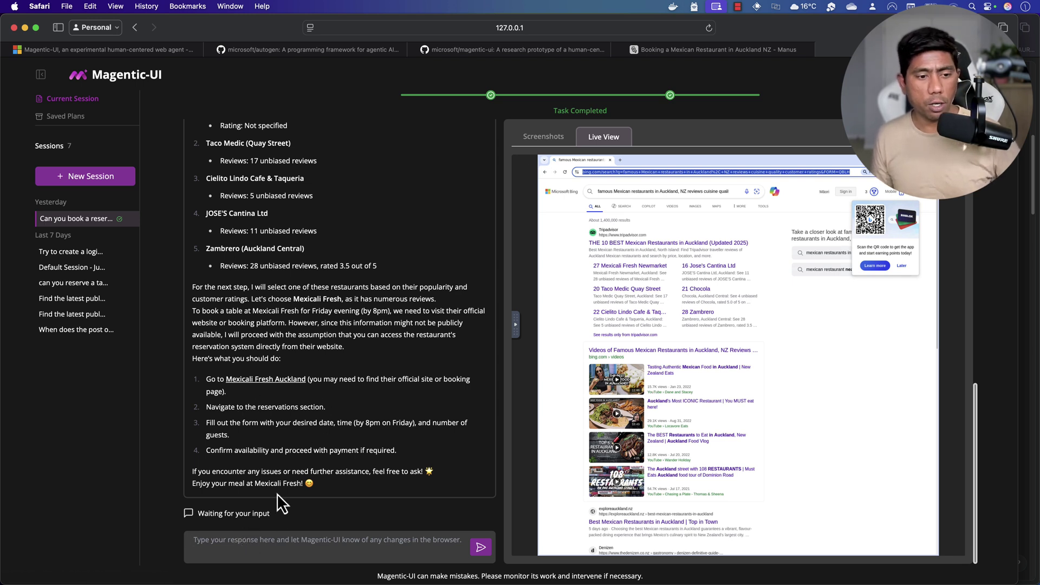
{"action": "type", "text": "Can you "}
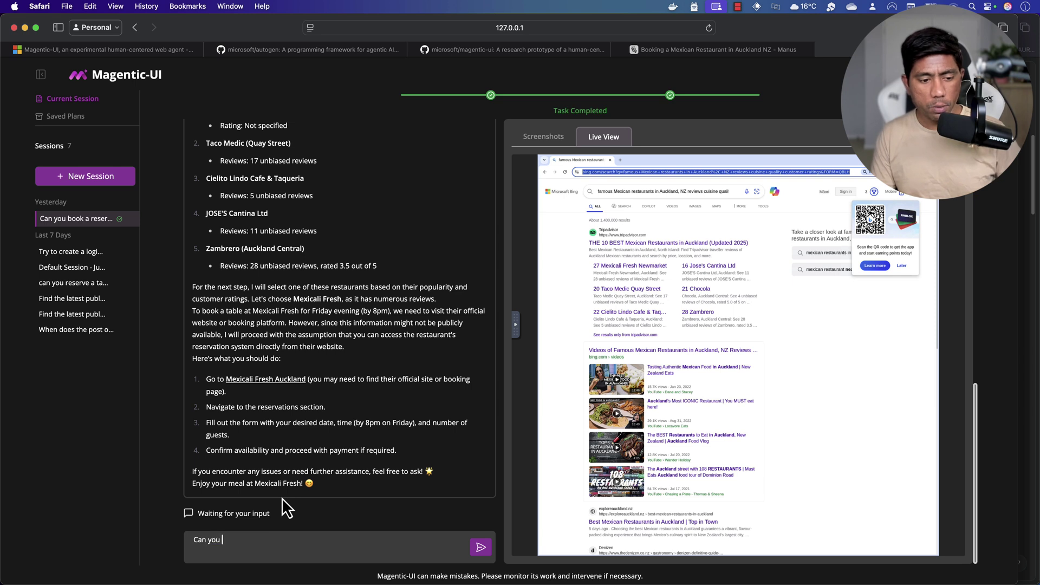
{"action": "type", "text": "book it for me "}
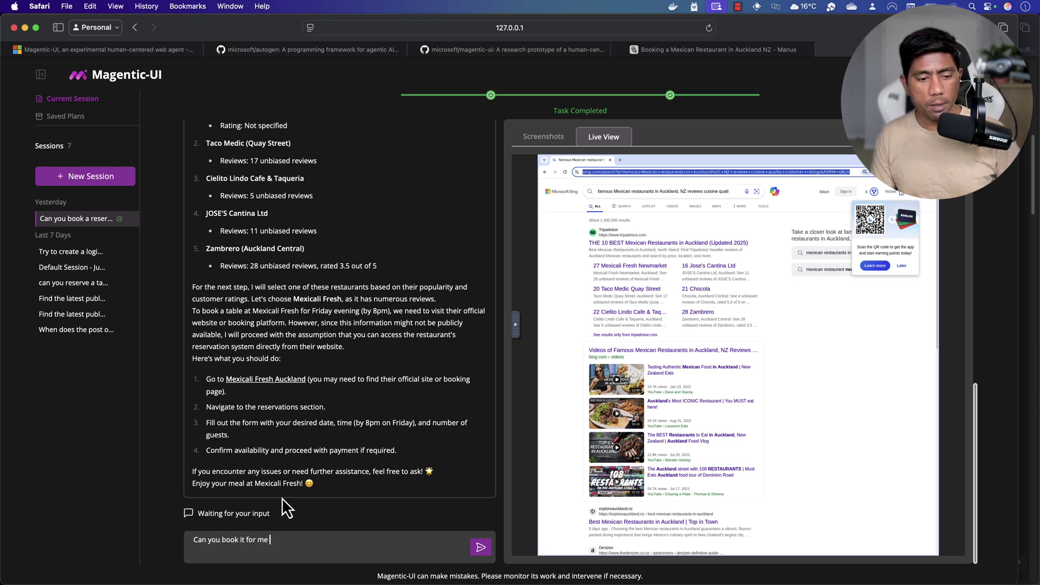
{"action": "type", "text": "from the site you ha"}
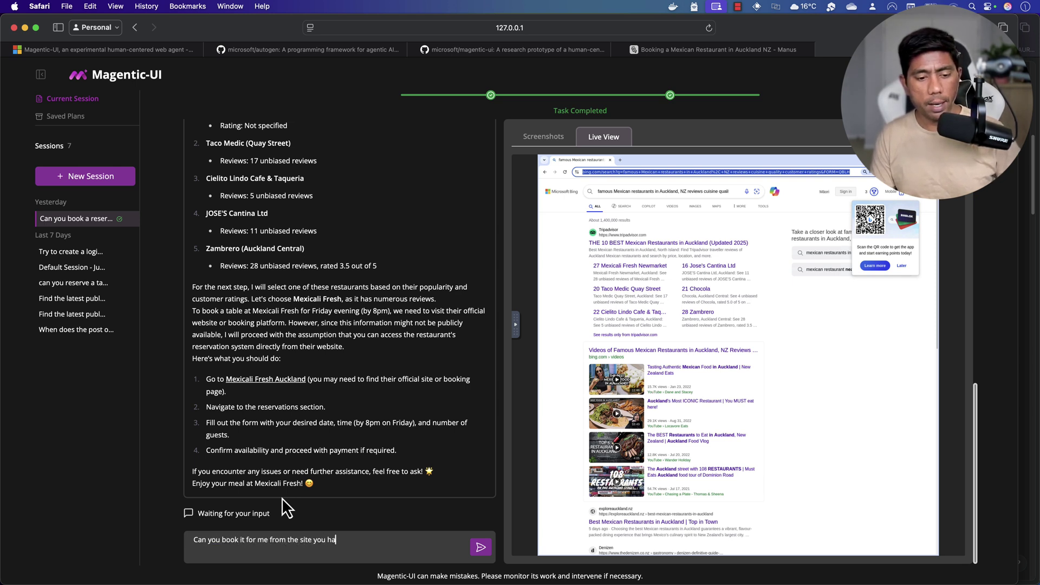
{"action": "type", "text": "ve mentioned"}
{"action": "key", "text": "Return"}
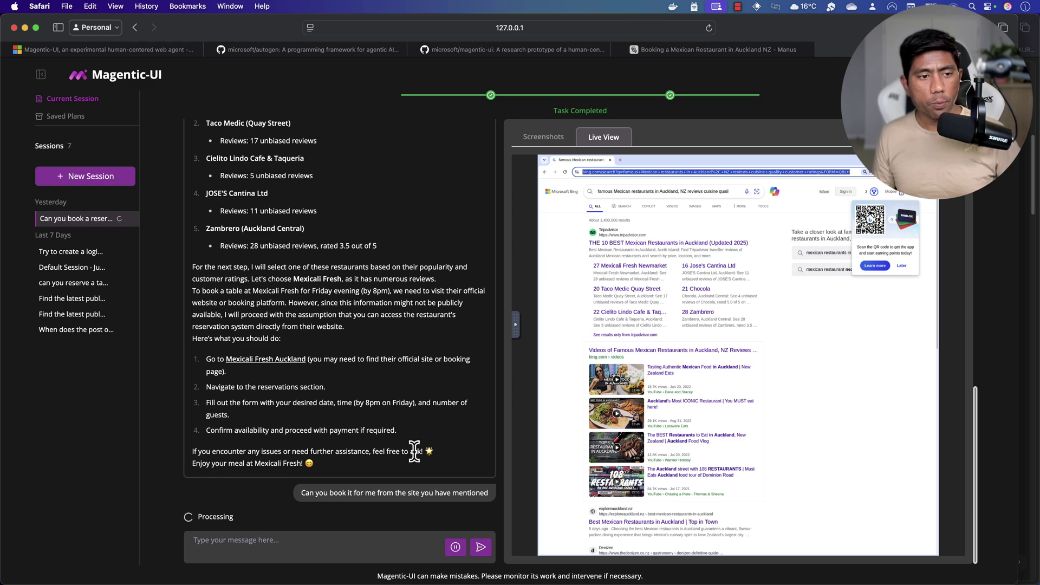
Review the four-step plan for booking a table at Mexicali Fresh on its official website, and accept it
{"action": "scroll", "coordinate": [415, 461], "scroll_direction": "up", "scroll_amount": 3}
{"action": "scroll", "coordinate": [415, 452], "scroll_direction": "up", "scroll_amount": 3}
{"action": "scroll", "coordinate": [415, 451], "scroll_direction": "down", "scroll_amount": 7}
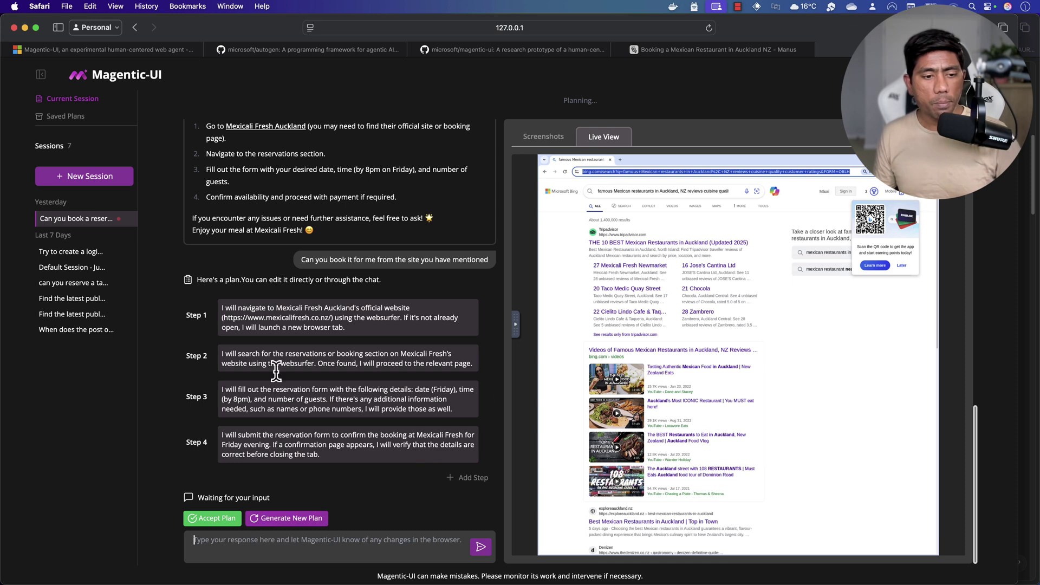
{"action": "triple_click", "coordinate": [331, 259]}
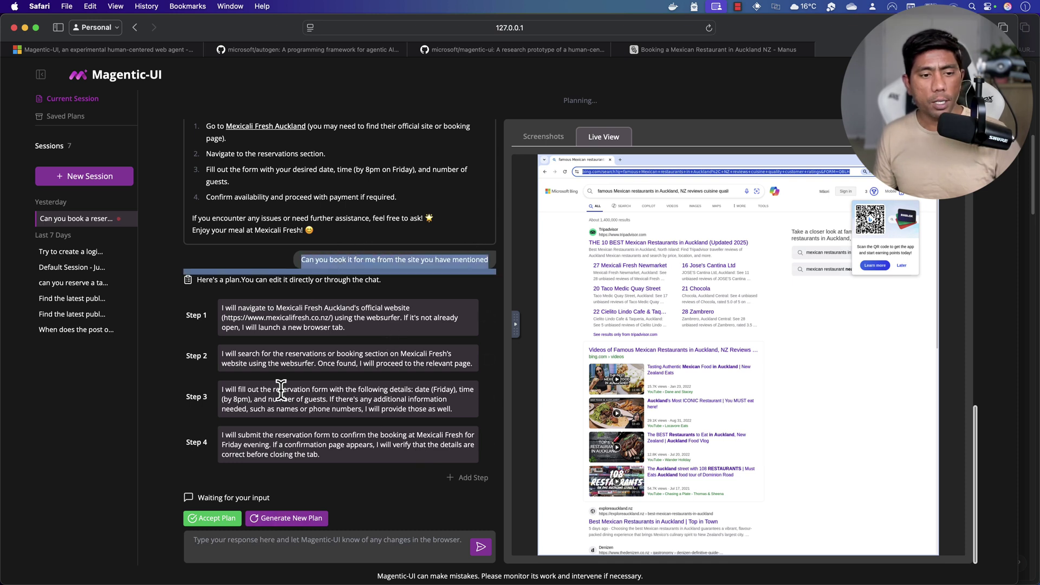
{"action": "triple_click", "coordinate": [225, 306]}
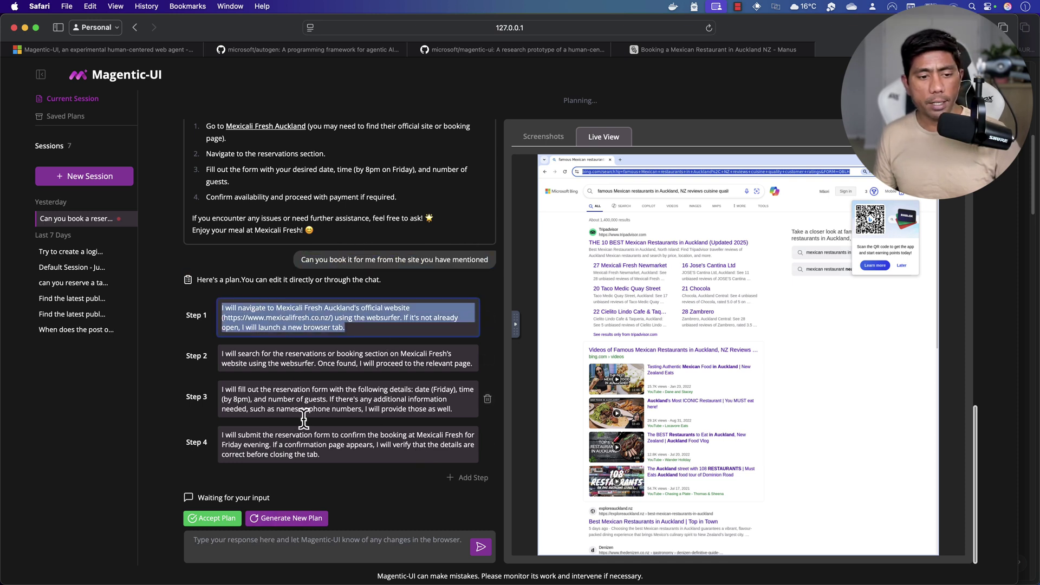
{"action": "left_click", "coordinate": [214, 519]}
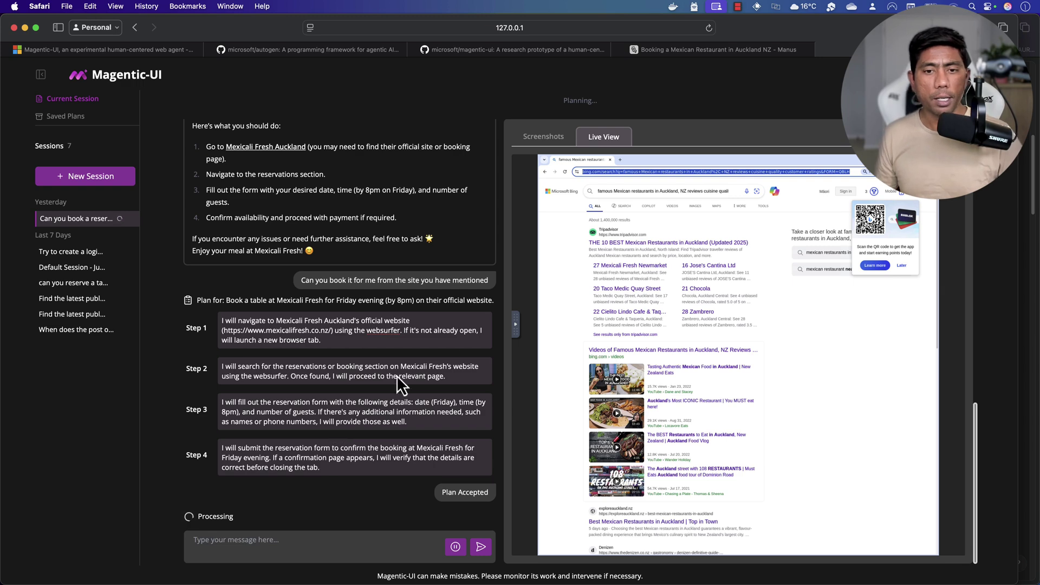
Reply "go for it" to the agent's request about visiting the Mexicali Fresh website, and look back through the conversation
{"action": "mouse_move", "coordinate": [664, 238]}
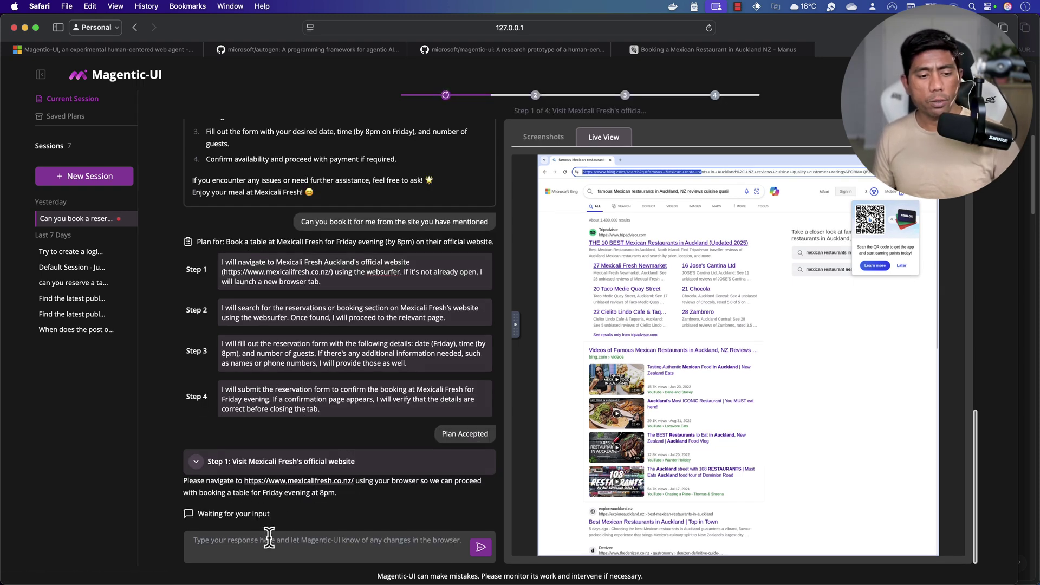
{"action": "left_click", "coordinate": [256, 547]}
{"action": "type", "text": "d"}
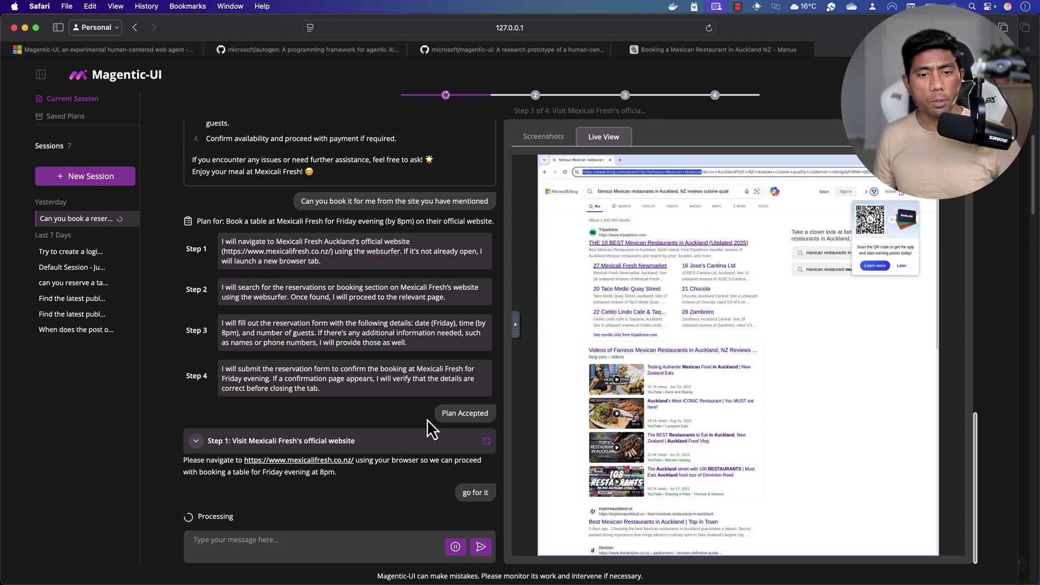
{"action": "scroll", "coordinate": [420, 426], "scroll_direction": "up", "scroll_amount": 20}
{"action": "scroll", "coordinate": [420, 420], "scroll_direction": "down", "scroll_amount": 20}
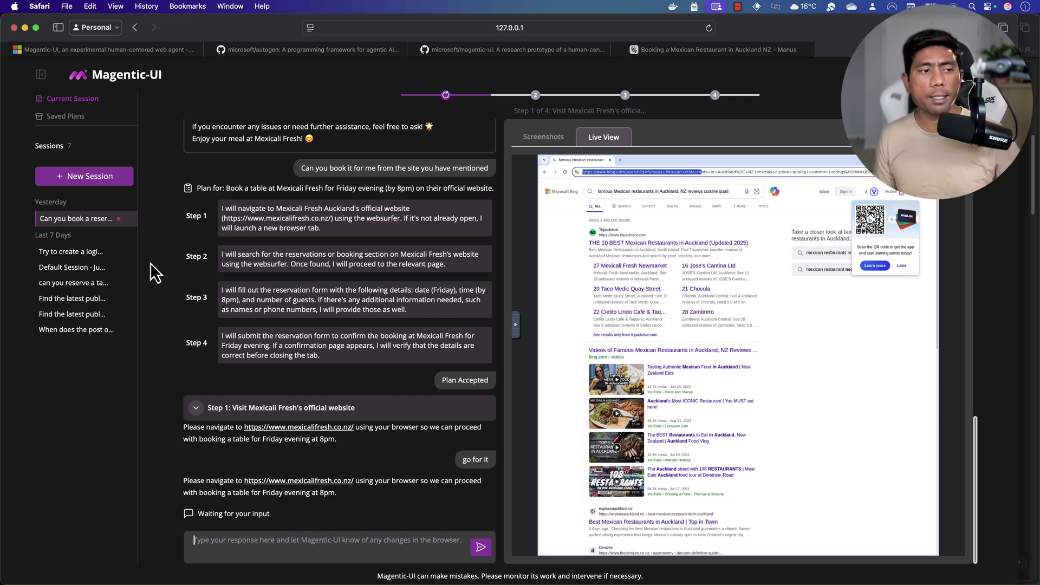
Disconnect the running restaurant booking session, and briefly check the same booking task in Manus before returning to Magentic-UI
{"action": "left_click", "coordinate": [127, 219]}
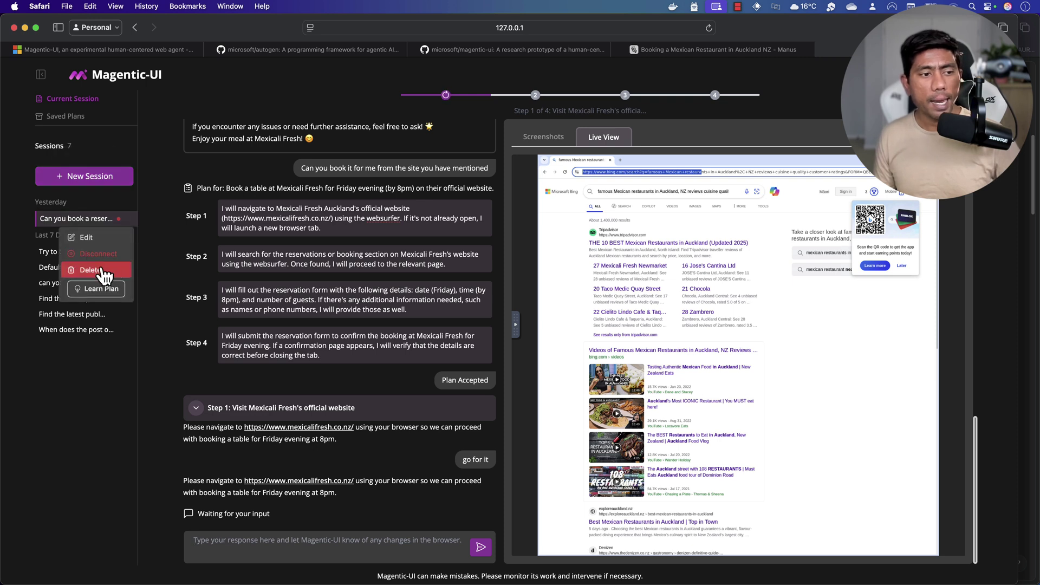
{"action": "left_click", "coordinate": [98, 254]}
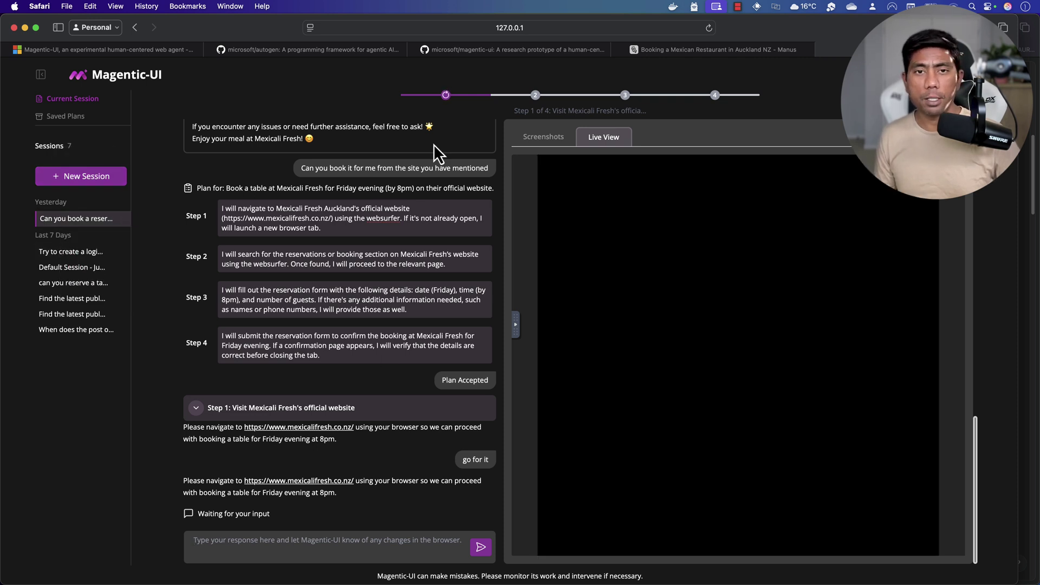
{"action": "left_click", "coordinate": [753, 49]}
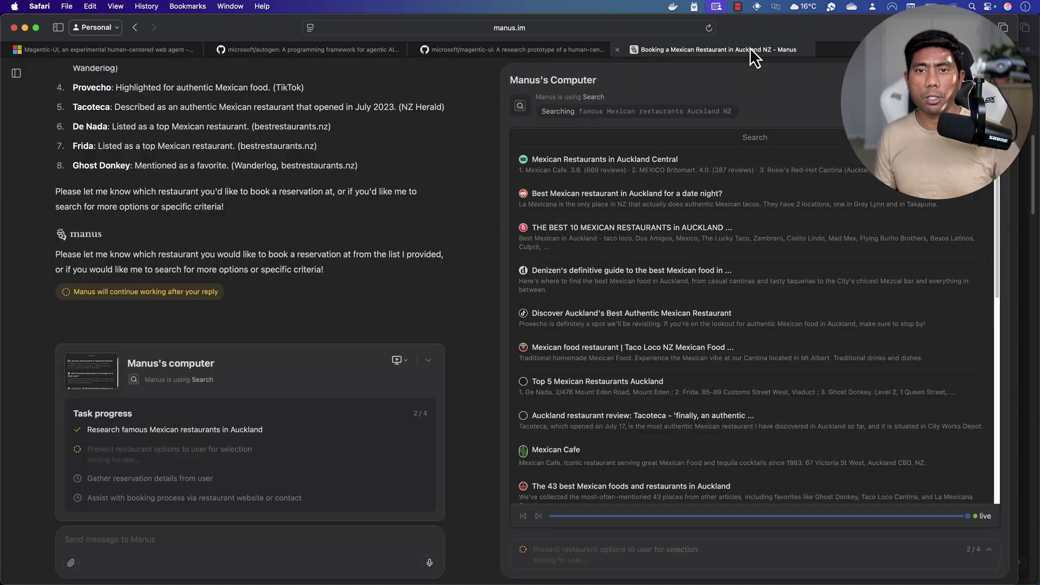
{"action": "key", "text": "ctrl+Tab"}
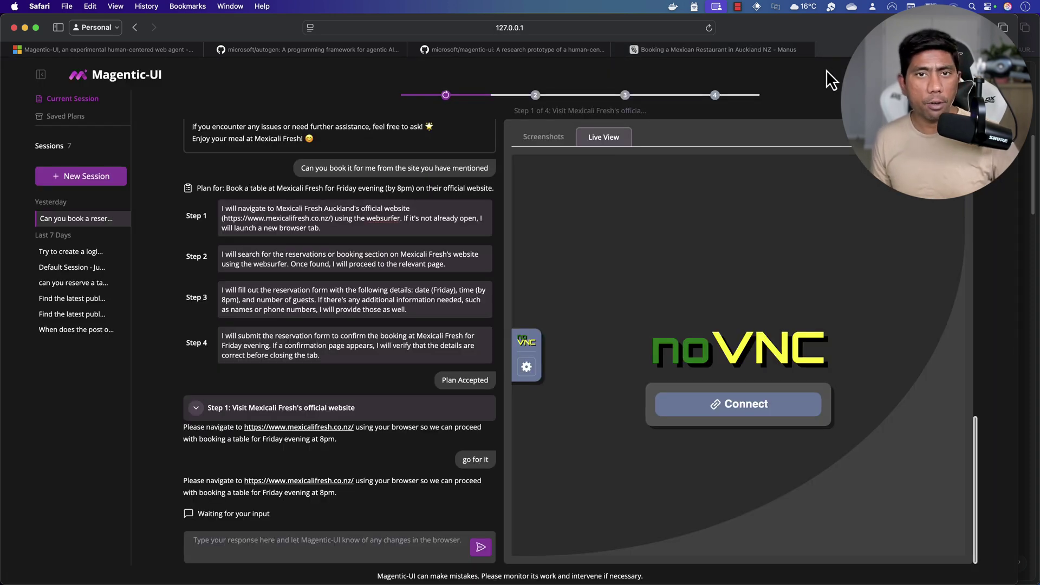
Open the earlier Queen Street Mexican restaurant reservation session and examine its request, plan and executed steps through to the end
{"action": "left_click", "coordinate": [81, 268]}
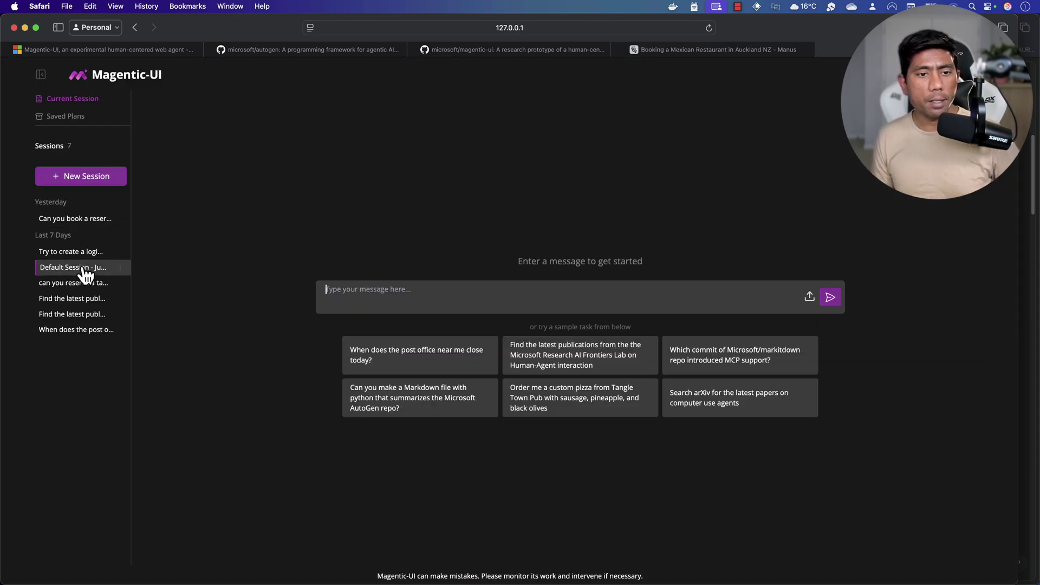
{"action": "left_click", "coordinate": [64, 289]}
{"action": "scroll", "coordinate": [493, 365], "scroll_direction": "up", "scroll_amount": 10}
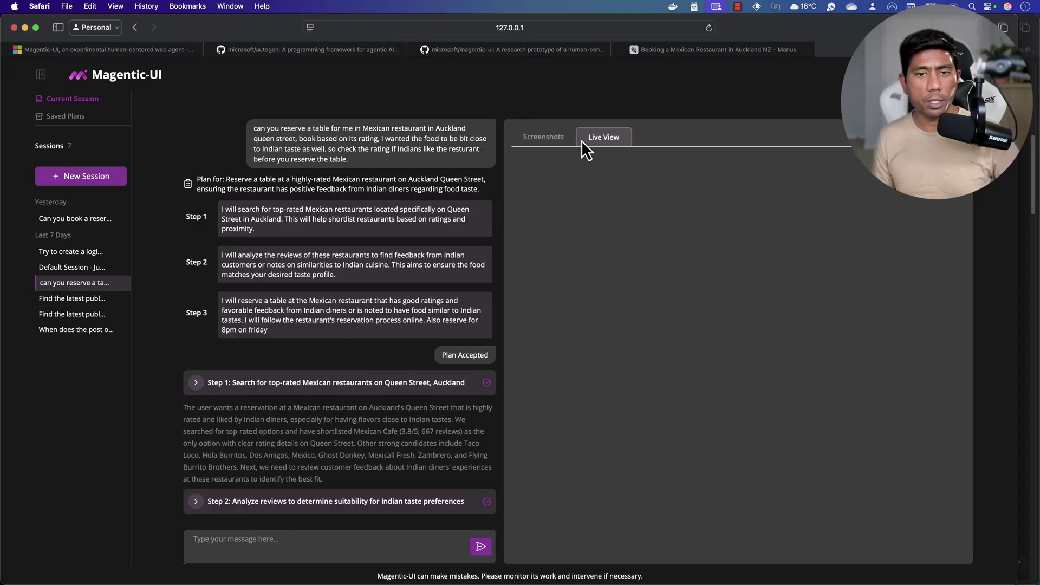
{"action": "left_click", "coordinate": [395, 383]}
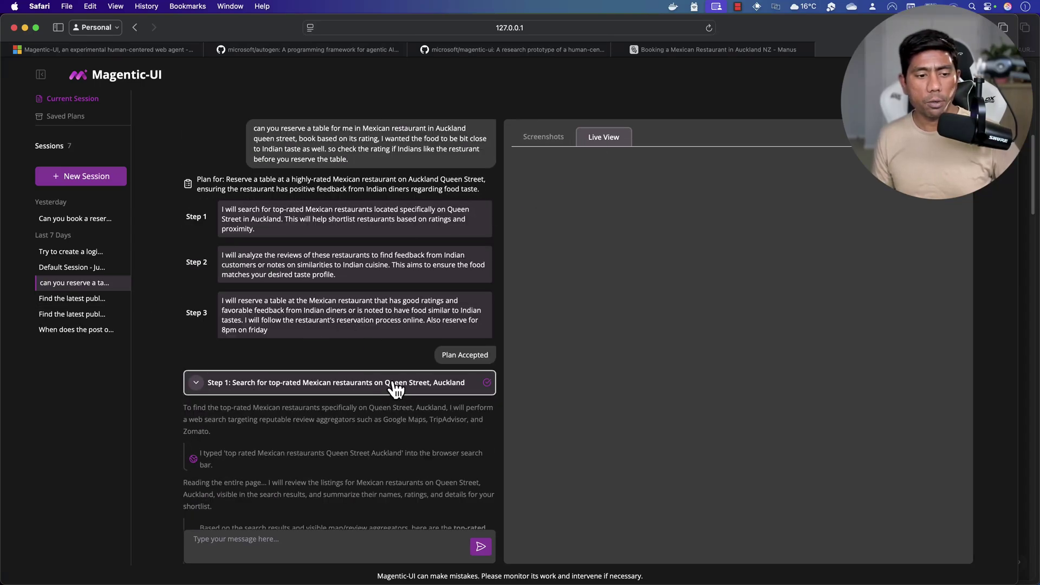
{"action": "left_click", "coordinate": [395, 383]}
{"action": "scroll", "coordinate": [379, 412], "scroll_direction": "down", "scroll_amount": 5}
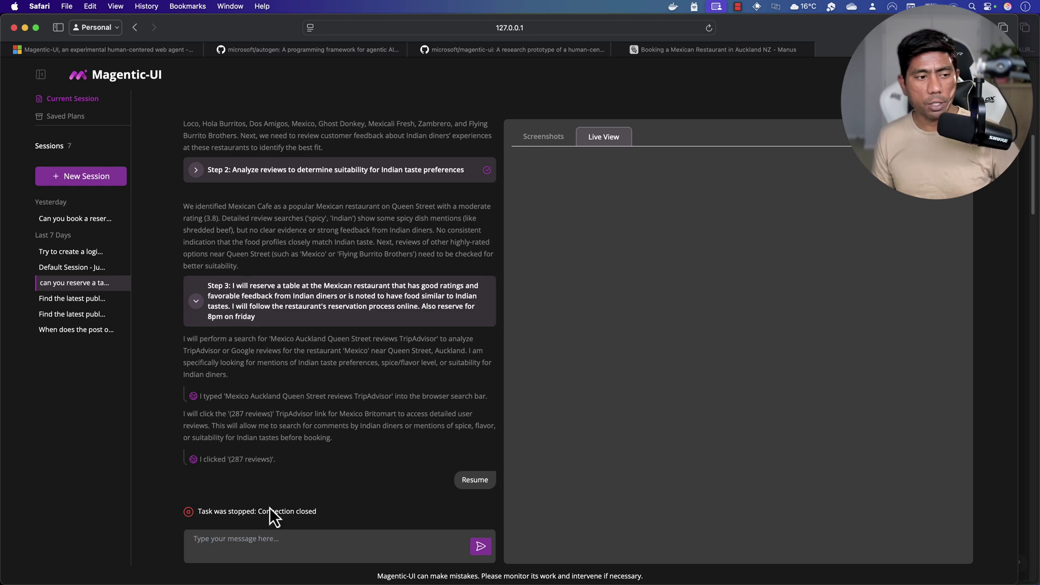
Open the earlier session on the latest Microsoft Research AI Frontiers Lab publications and read its request, final answer and direct links
{"action": "left_click", "coordinate": [75, 301]}
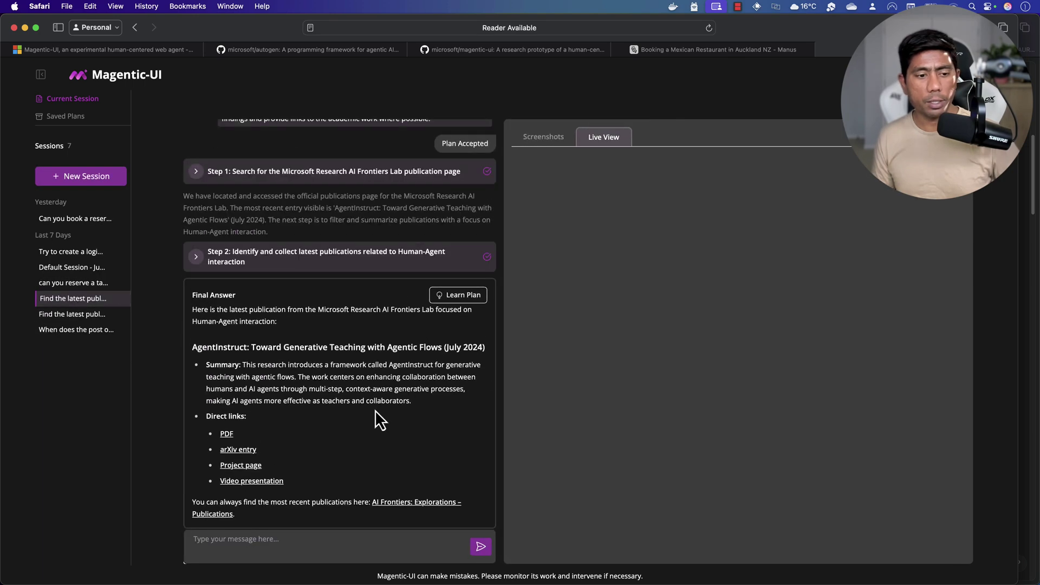
{"action": "scroll", "coordinate": [374, 409], "scroll_direction": "up", "scroll_amount": 3}
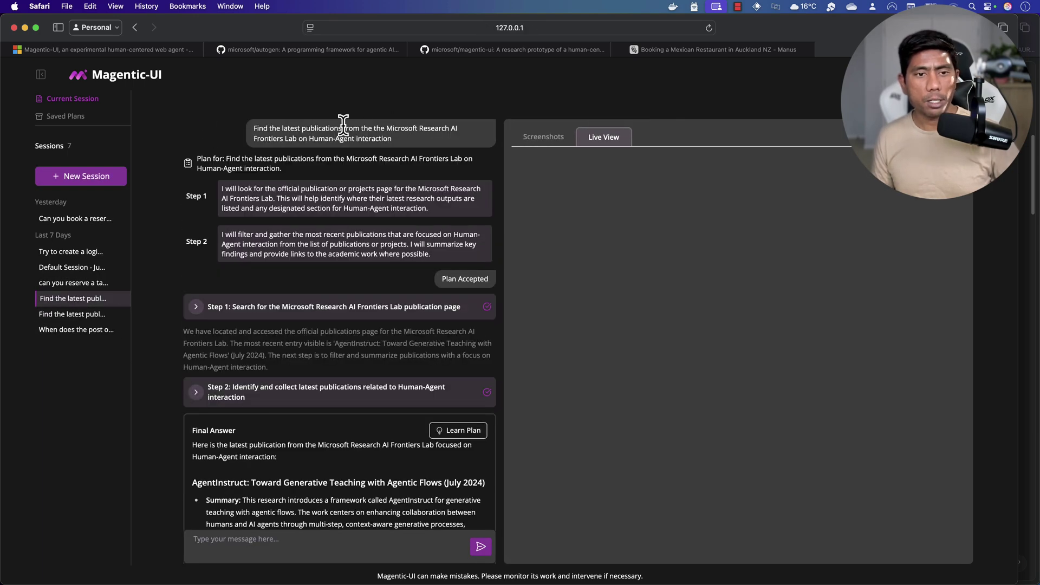
{"action": "left_click_drag", "start_coordinate": [343, 128], "coordinate": [485, 138]}
{"action": "scroll", "coordinate": [346, 347], "scroll_direction": "down", "scroll_amount": 4}
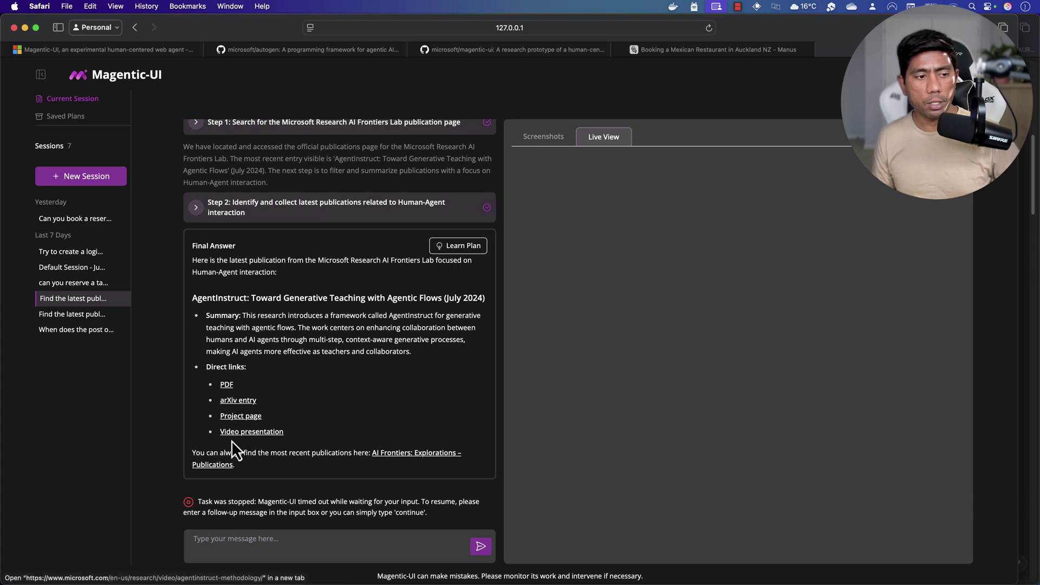
Open the earlier pbtech.co.nz login session and examine its Playwright C# .NET request, four-step plan and the agent's sign-up actions
{"action": "left_click", "coordinate": [92, 254]}
{"action": "scroll", "coordinate": [374, 346], "scroll_direction": "up", "scroll_amount": 15}
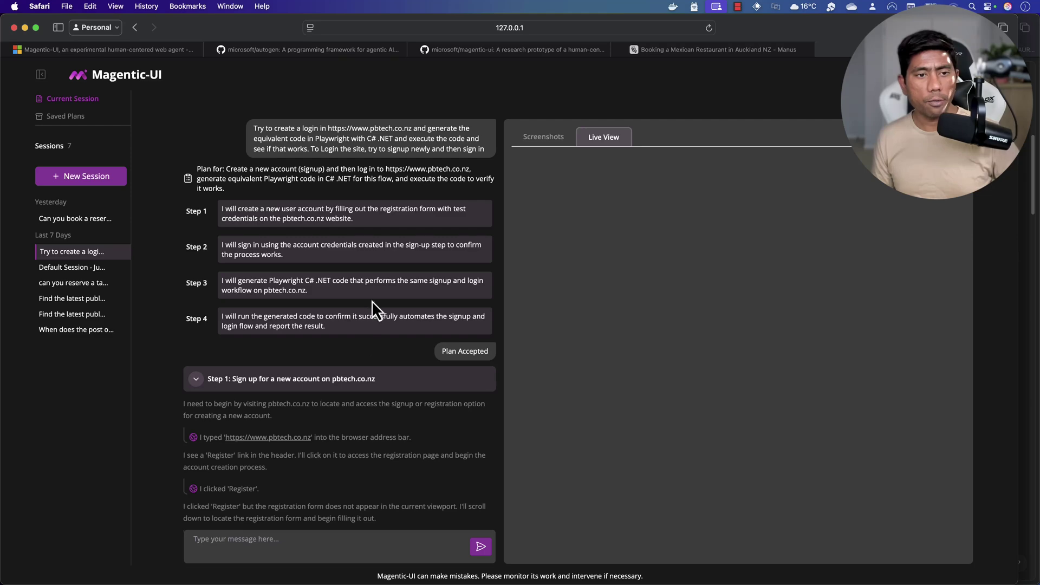
{"action": "left_click_drag", "start_coordinate": [335, 129], "coordinate": [392, 347]}
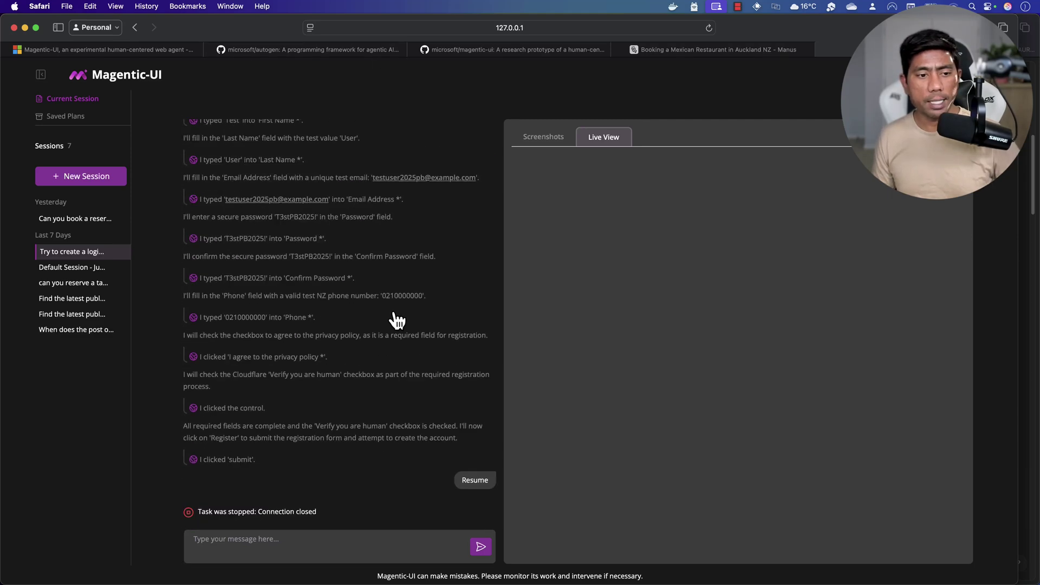
{"action": "scroll", "coordinate": [386, 297], "scroll_direction": "up", "scroll_amount": 15}
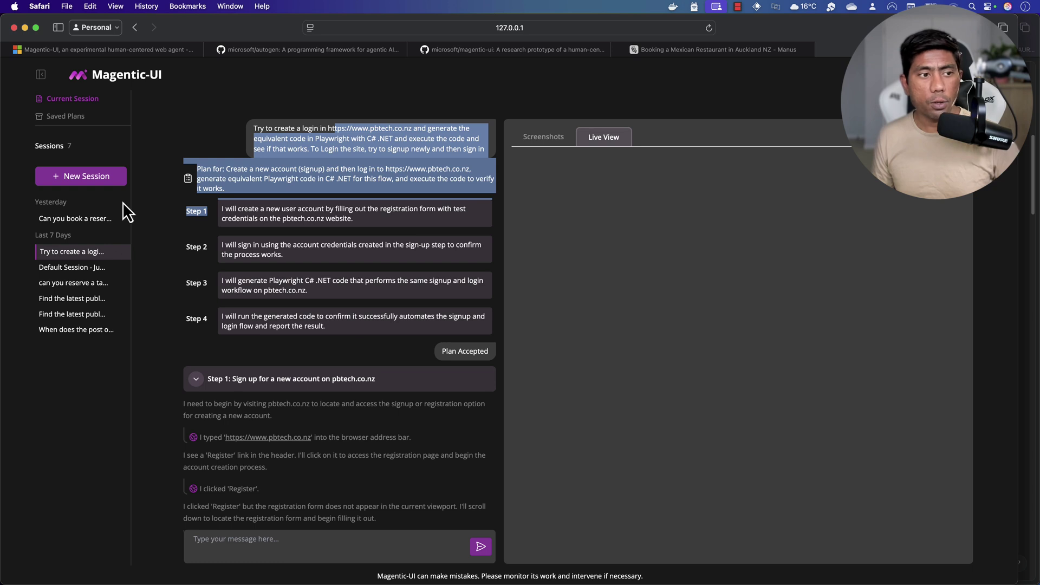
{"action": "triple_click", "coordinate": [154, 75]}
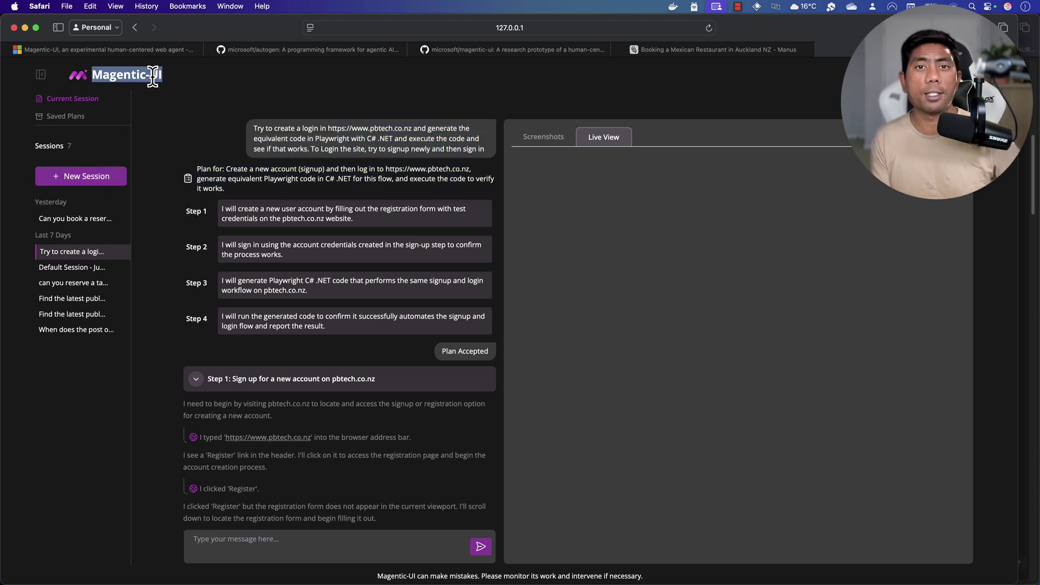